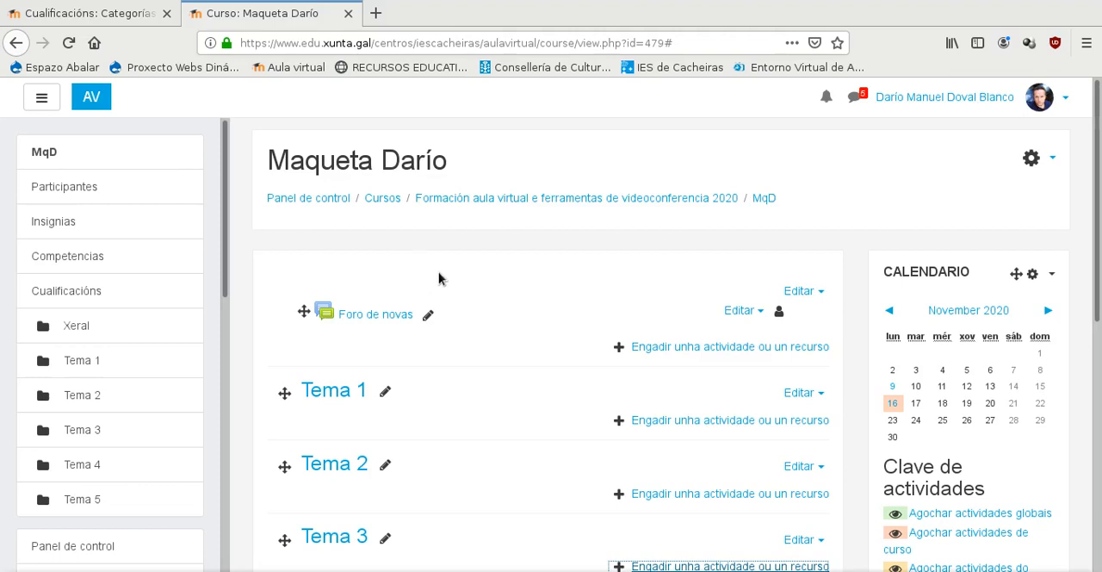
pyautogui.scroll(-4, 450, 263)
pyautogui.scroll(-1, 457, 270)
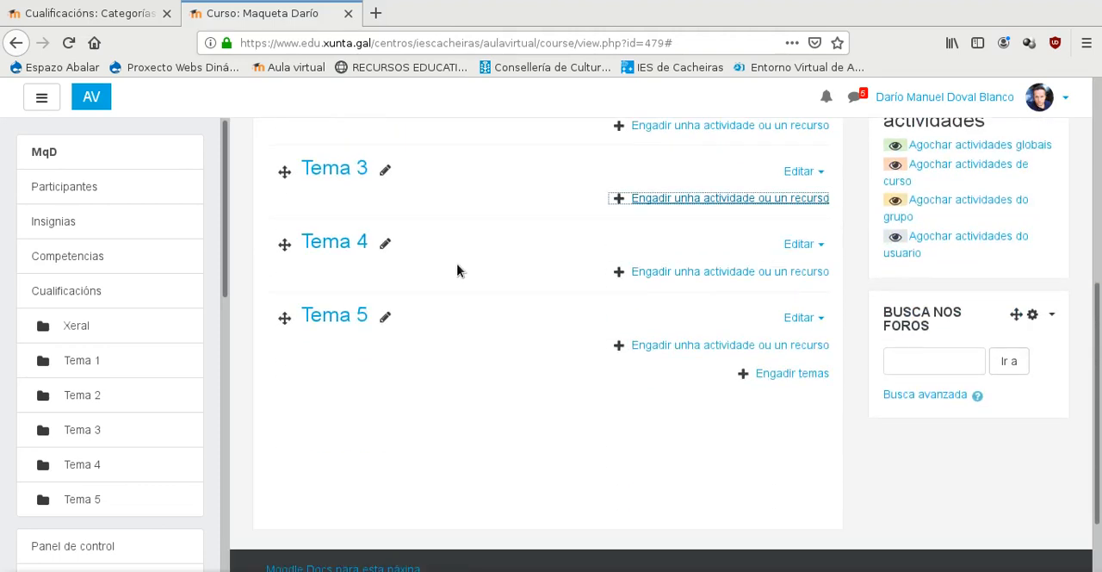
pyautogui.scroll(5, 457, 270)
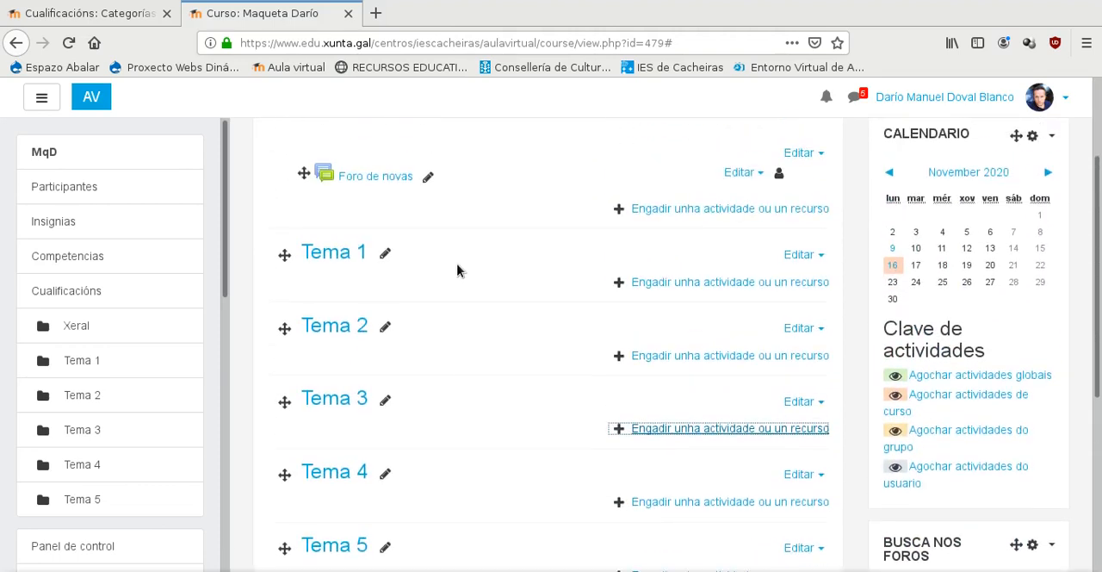
pyautogui.scroll(3, 457, 270)
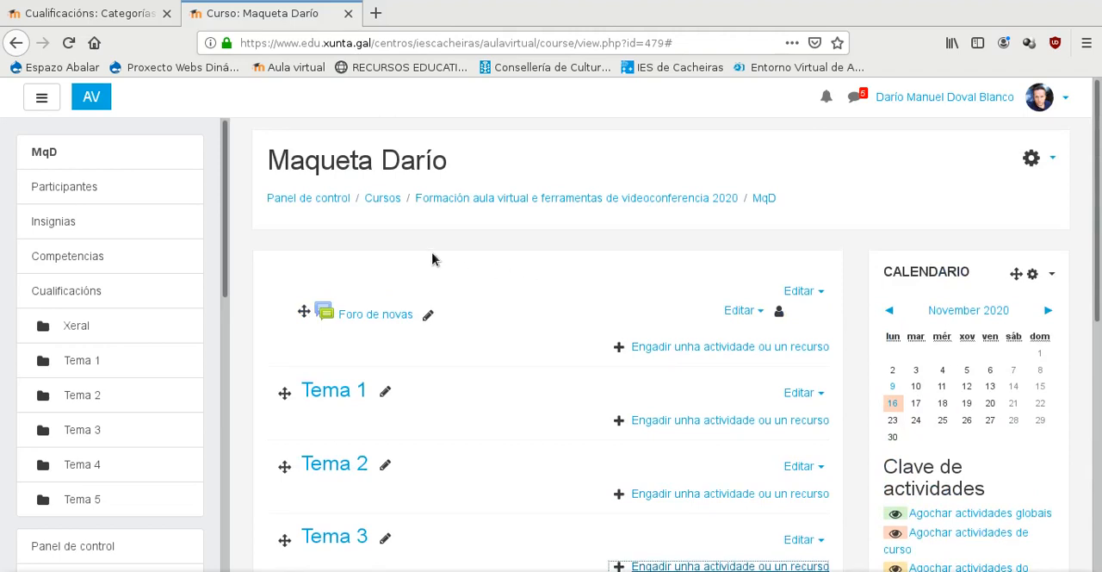
pyautogui.scroll(-2, 432, 258)
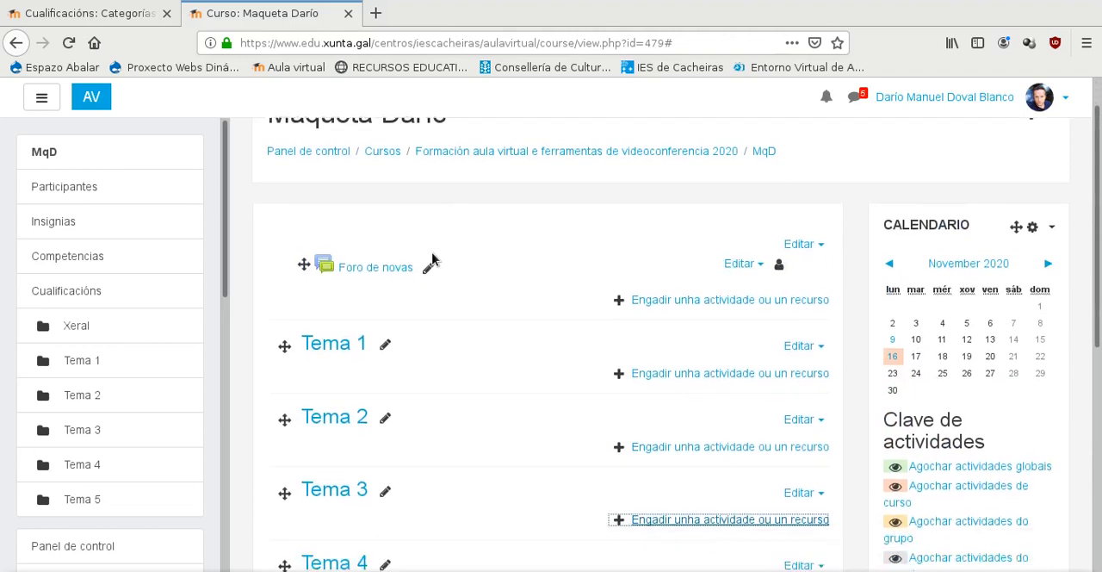
pyautogui.scroll(2, 433, 258)
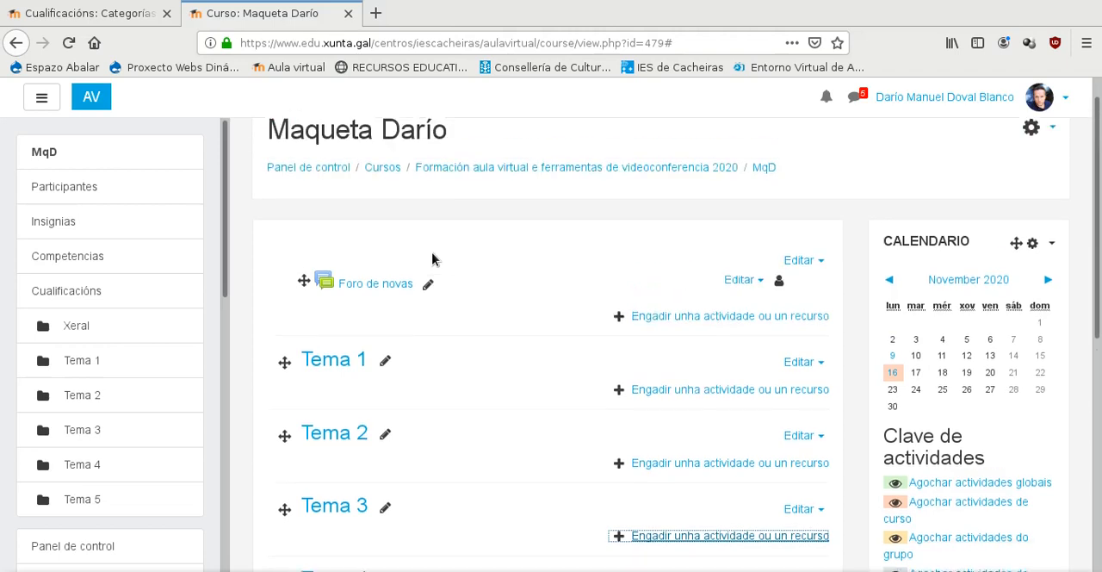
# - Open the course's gradebook setup (Axustes do libro de cualificacións) in a new browser tab and switch to it
pyautogui.click(1052, 160)
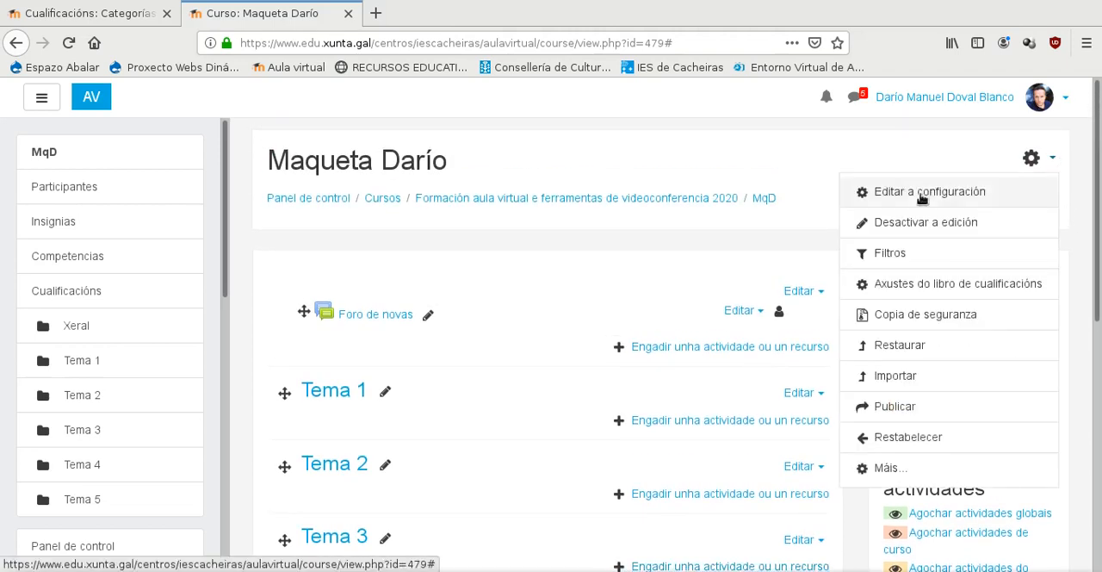
pyautogui.rightClick(940, 285)
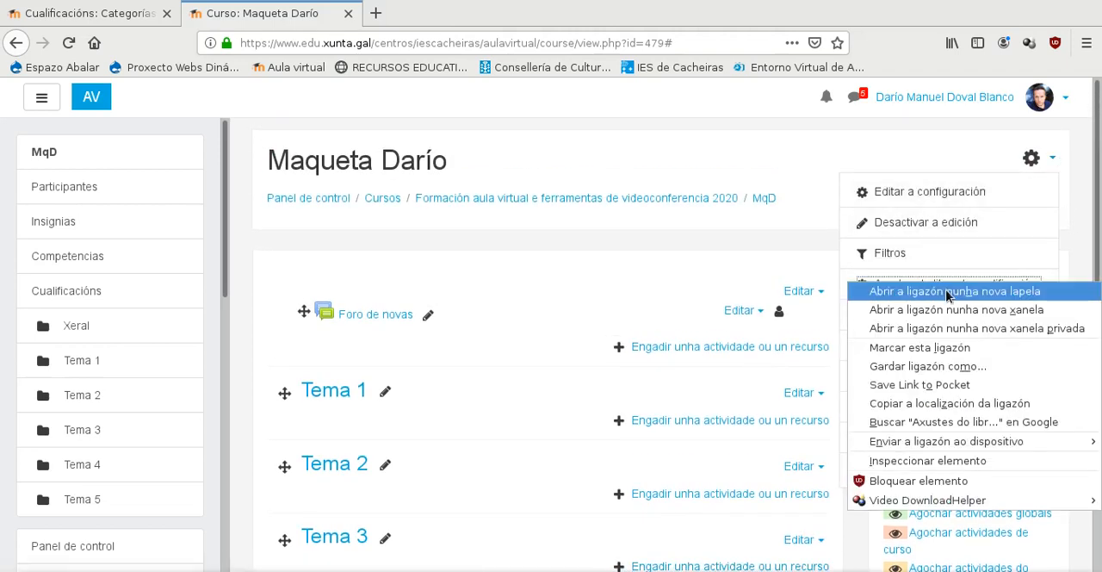
pyautogui.click(942, 291)
pyautogui.click(469, 17)
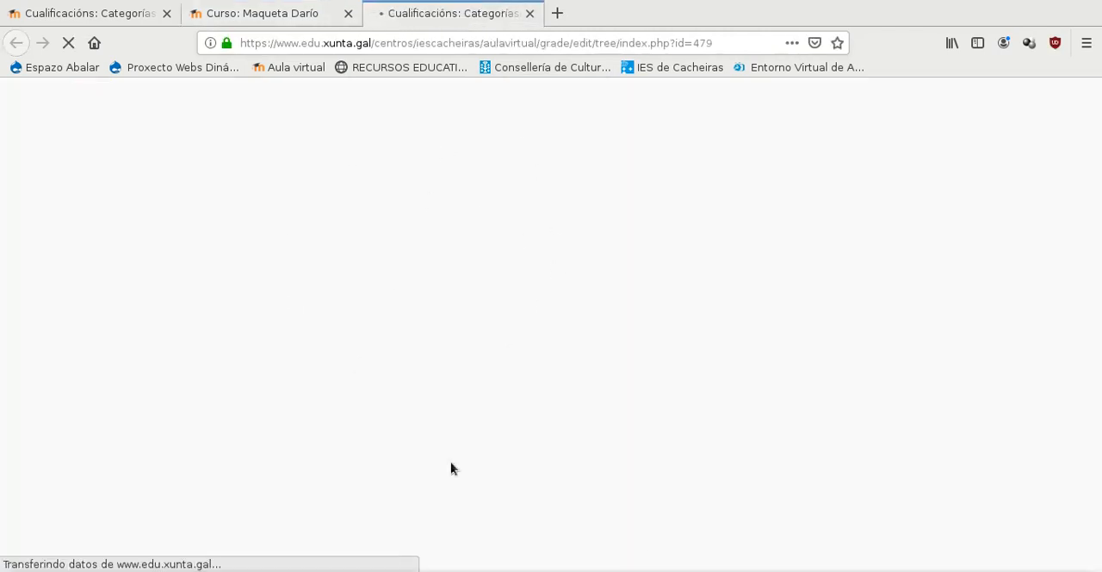
# - Examine the gradebook's category tree, from 1º Trimestre and its Parcial 1 and Parcial 2 exams, practicals and projects to the remaining terms
pyautogui.scroll(-5, 528, 284)
pyautogui.scroll(-2, 447, 266)
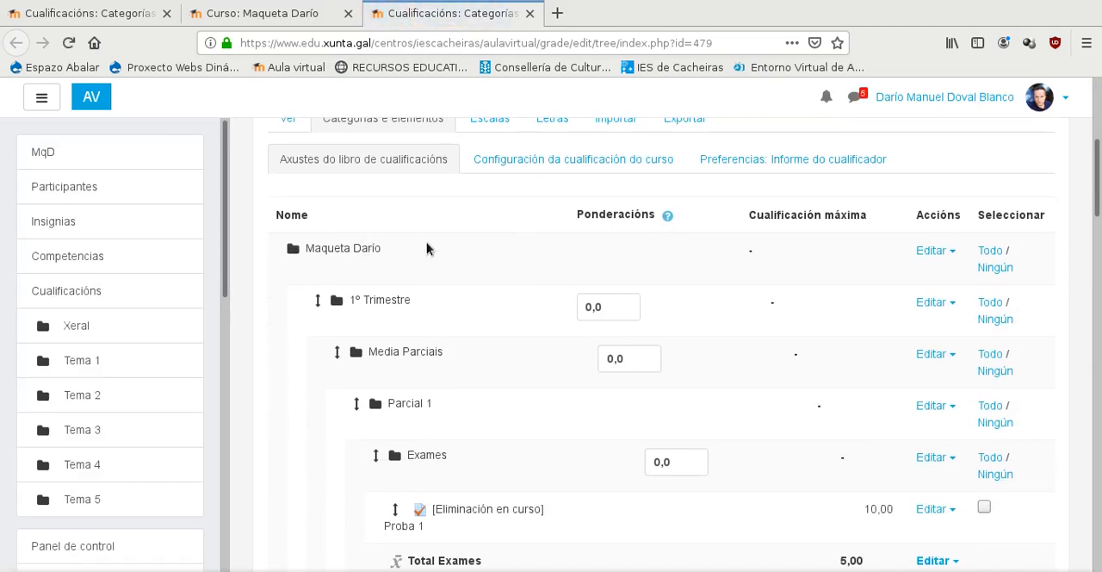
pyautogui.scroll(-3, 426, 246)
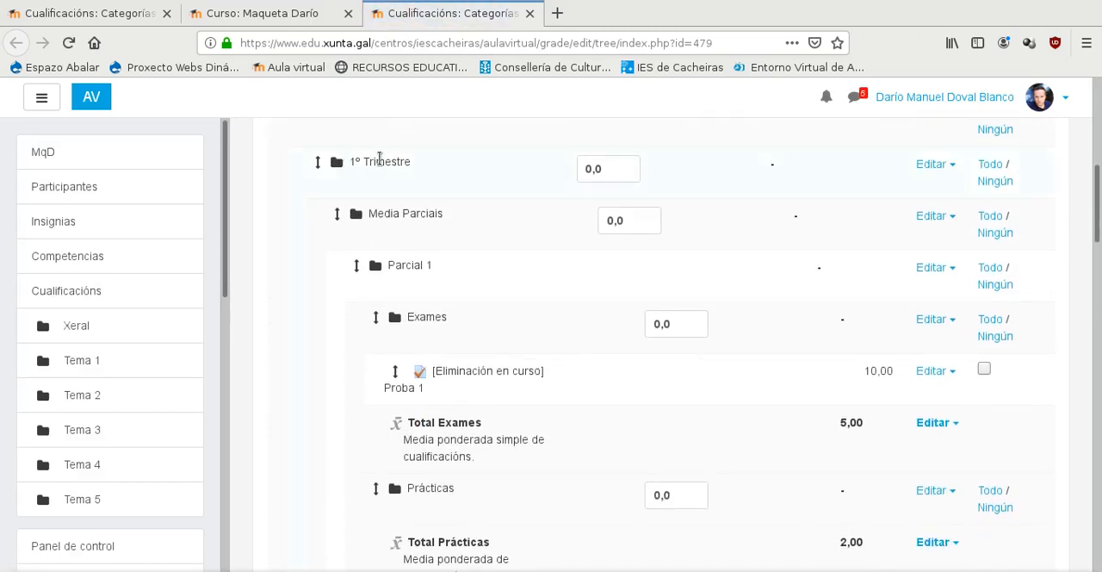
pyautogui.scroll(-3, 379, 158)
pyautogui.scroll(3, 359, 225)
pyautogui.scroll(-2, 462, 219)
pyautogui.scroll(-6, 447, 275)
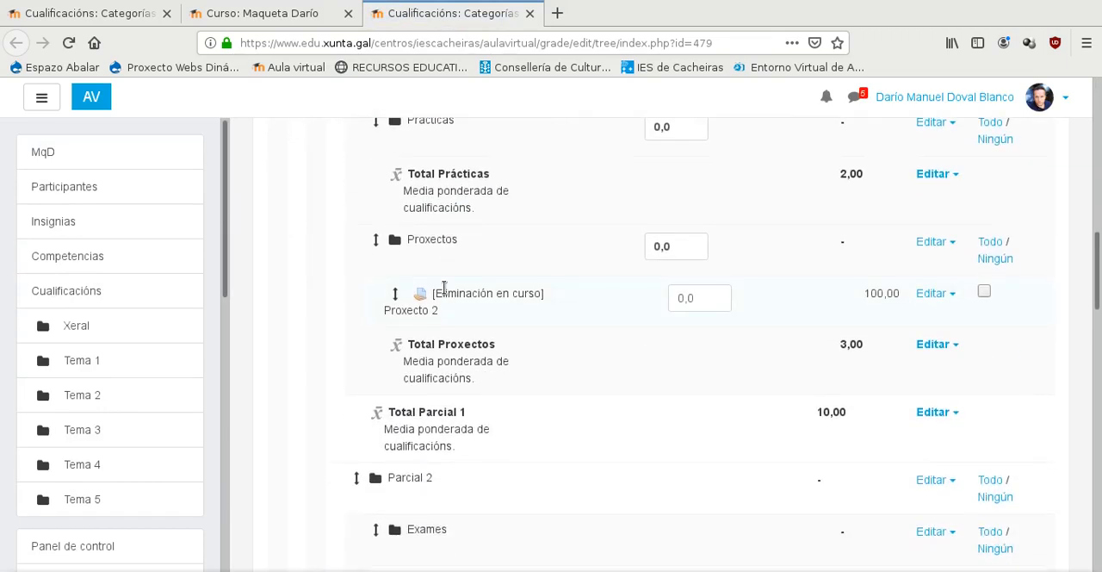
pyautogui.scroll(-4, 394, 319)
pyautogui.scroll(8, 391, 326)
pyautogui.scroll(6, 391, 326)
pyautogui.scroll(-10, 393, 310)
pyautogui.scroll(-10, 394, 321)
pyautogui.scroll(-4, 374, 289)
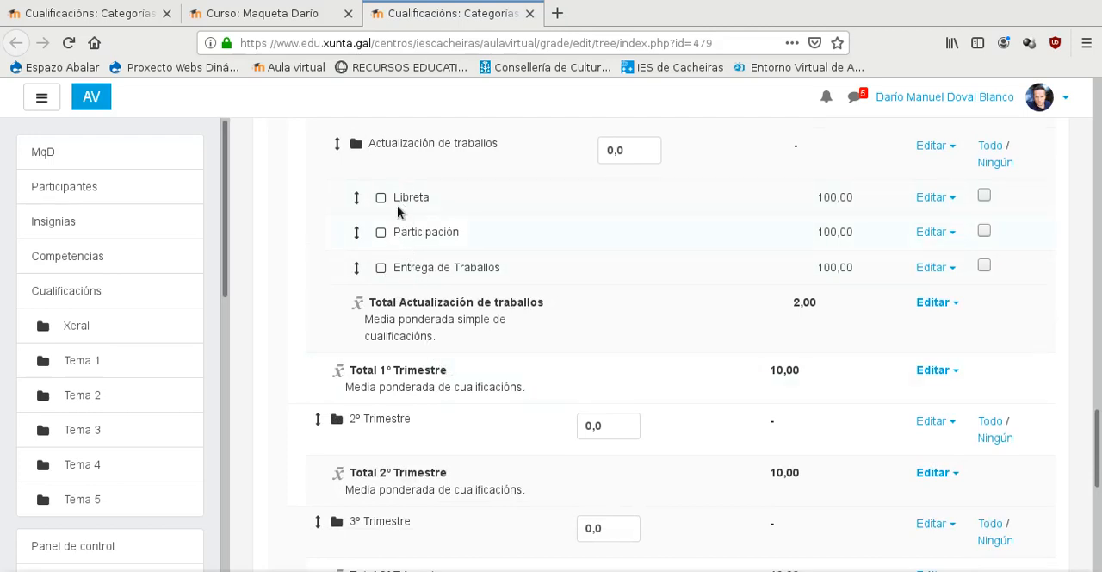
pyautogui.scroll(12, 417, 267)
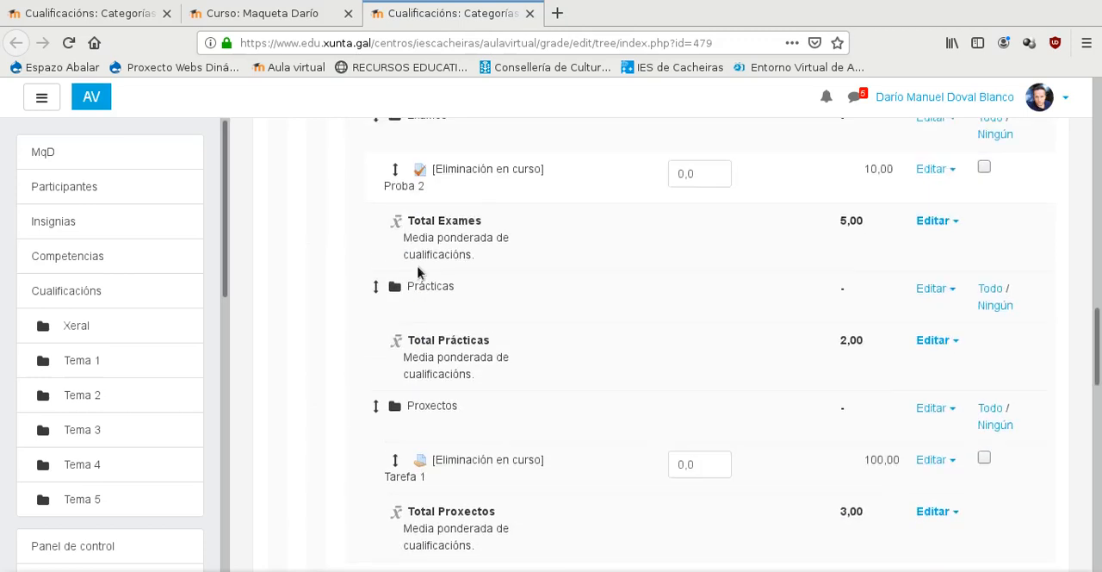
pyautogui.scroll(-5, 422, 317)
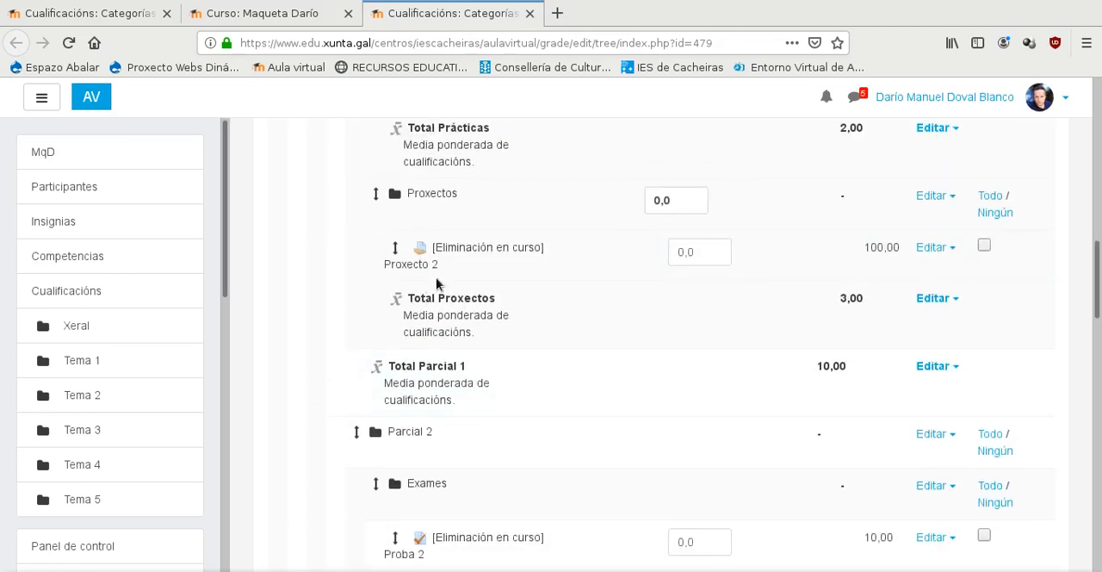
pyautogui.scroll(7, 448, 253)
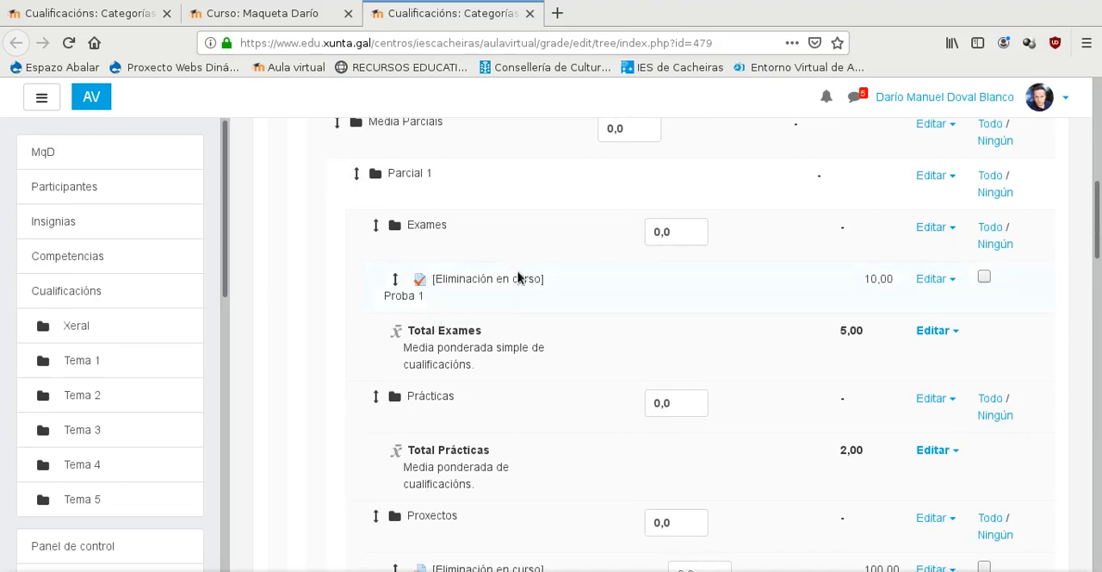
pyautogui.scroll(-3, 487, 315)
pyautogui.scroll(-4, 485, 313)
pyautogui.scroll(10, 962, 283)
# - Start a new grade item named Exame 1 with a maximum grade of 5
pyautogui.moveTo(1100, 206); pyautogui.dragTo(1100, 551)
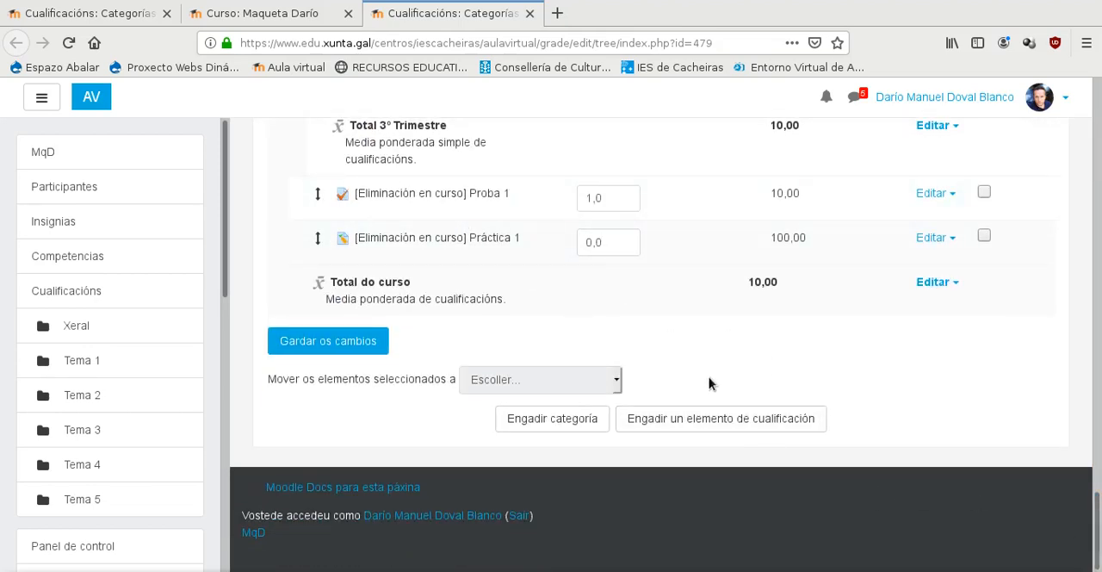
pyautogui.click(700, 420)
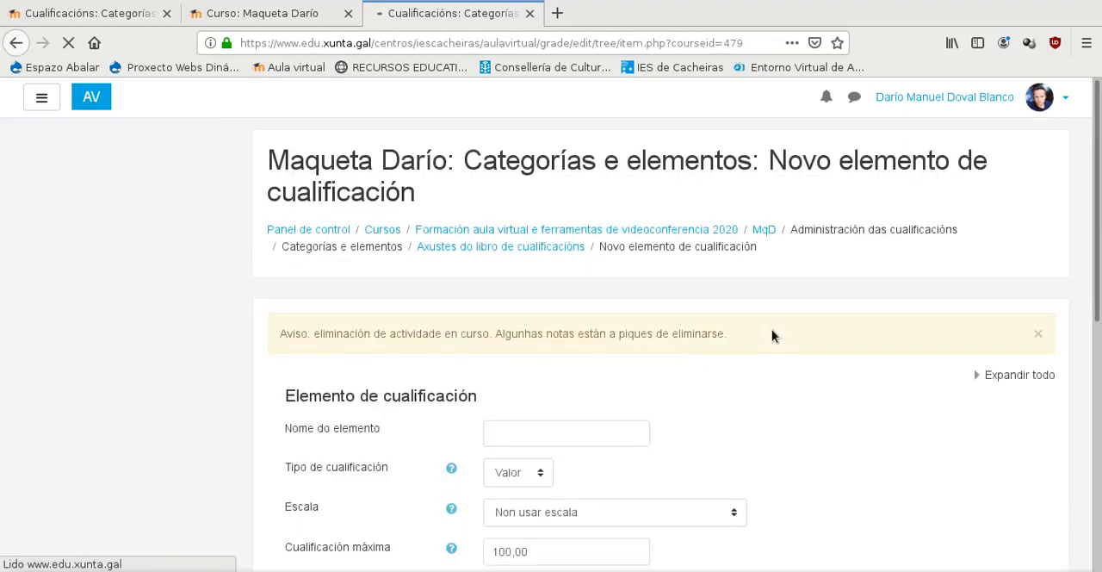
pyautogui.scroll(-3, 677, 364)
pyautogui.click(496, 203)
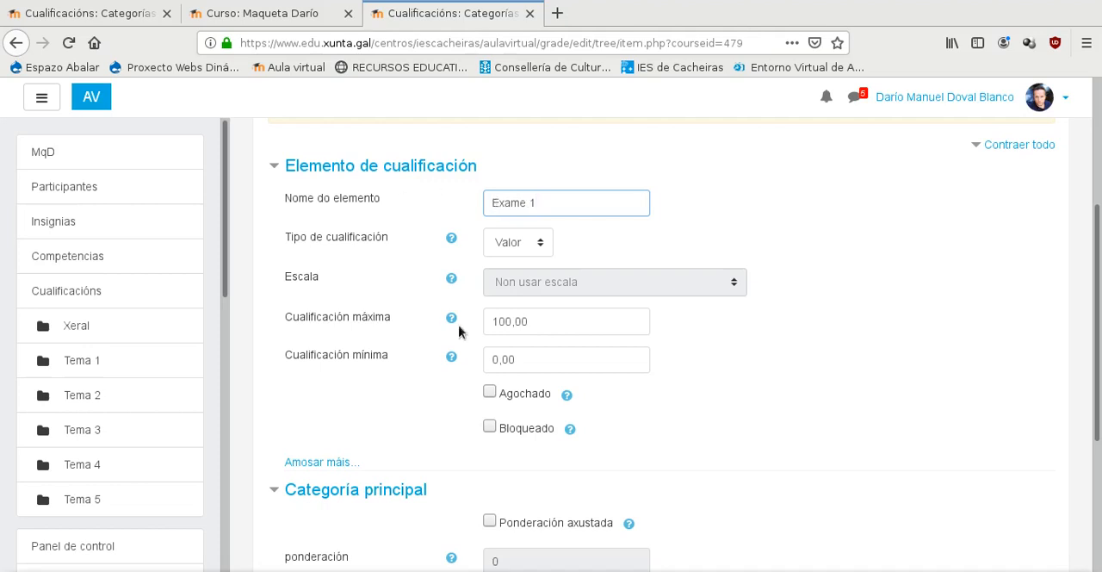
pyautogui.click(511, 323)
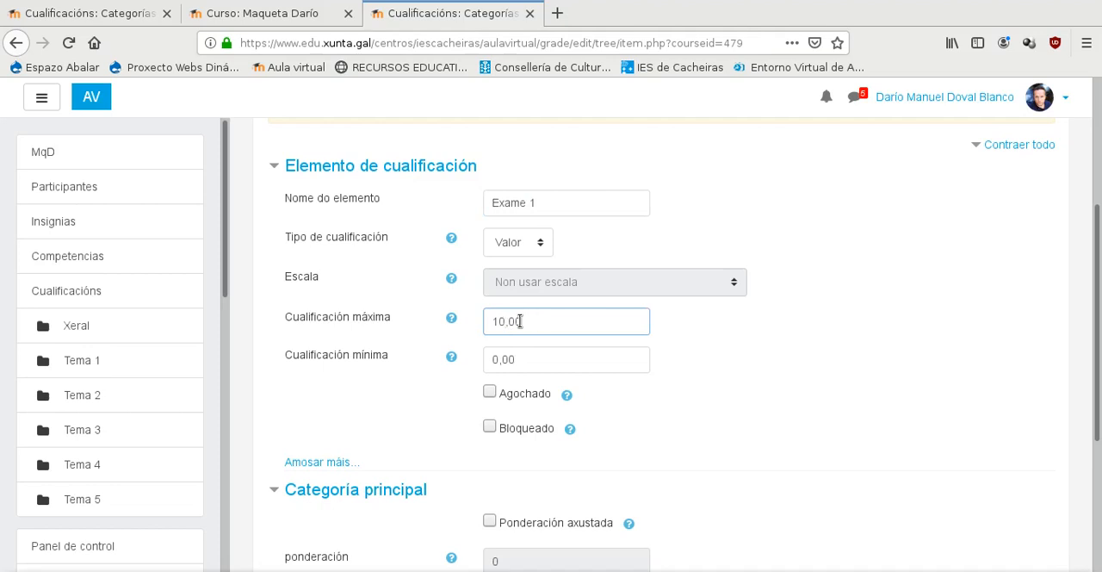
pyautogui.moveTo(502, 320); pyautogui.dragTo(482, 319)
pyautogui.write('5')
# - Assign the new grade item to the Exames category of Parcial 1 and save it
pyautogui.scroll(-5, 396, 254)
pyautogui.click(506, 362)
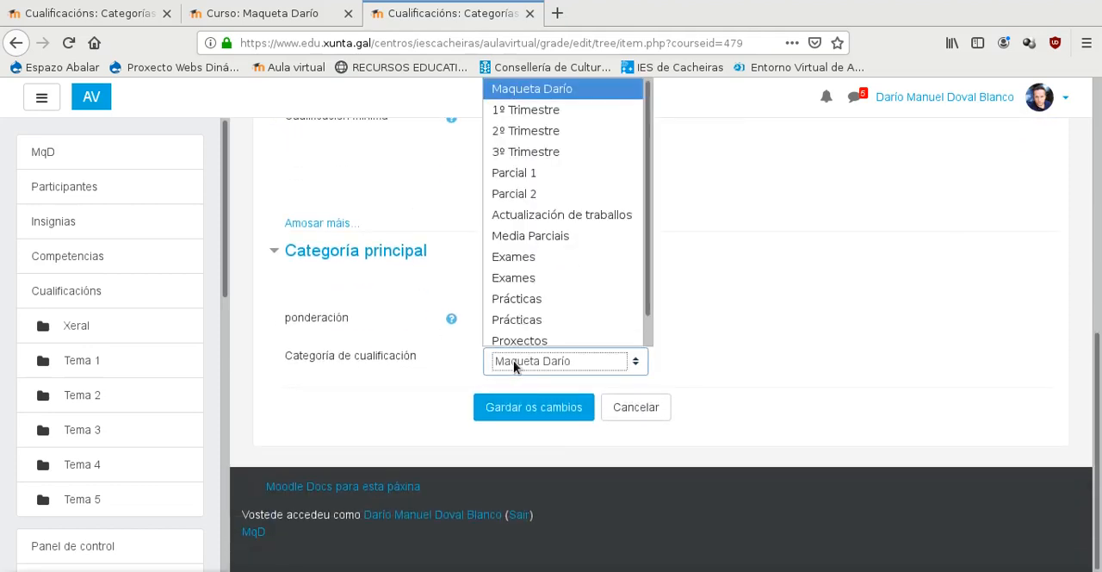
pyautogui.click(544, 250)
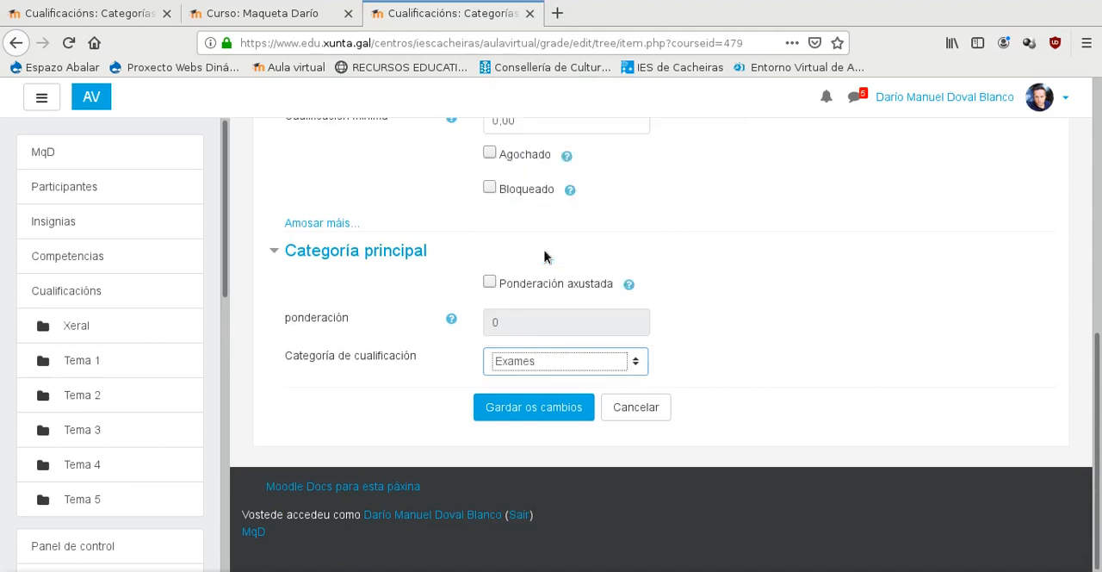
pyautogui.click(531, 404)
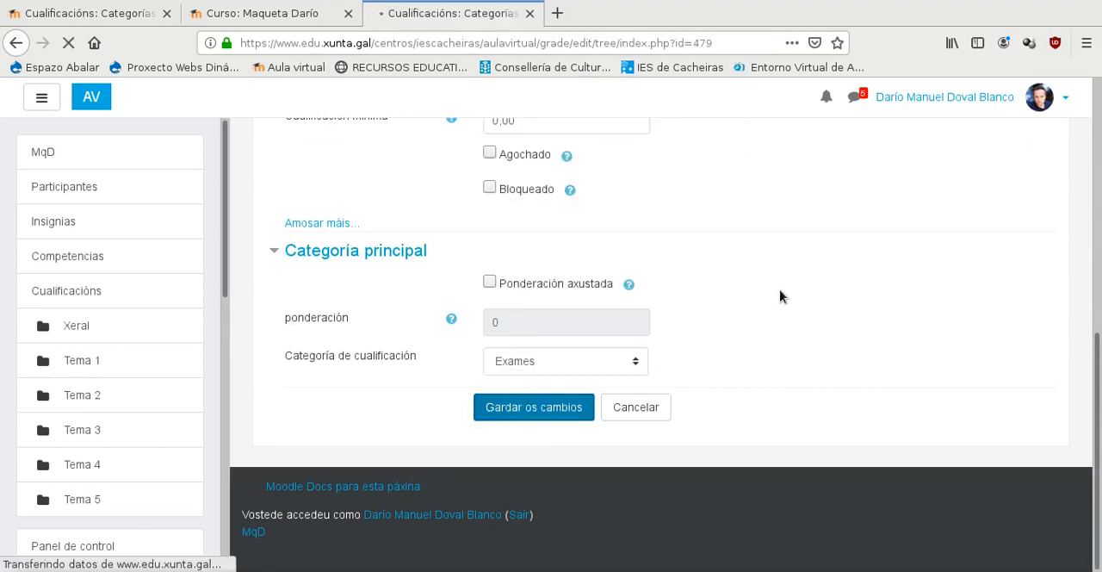
# - Start a new grade category named Exame 2 with the aggregation Media ponderada de cualificacións
pyautogui.scroll(-6, 780, 293)
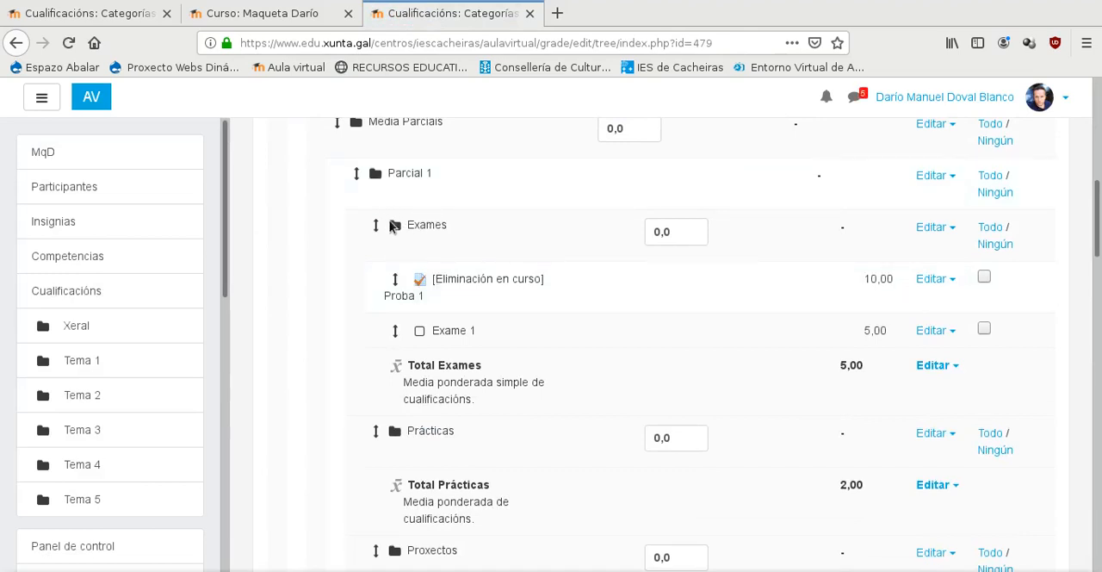
pyautogui.scroll(-1, 340, 263)
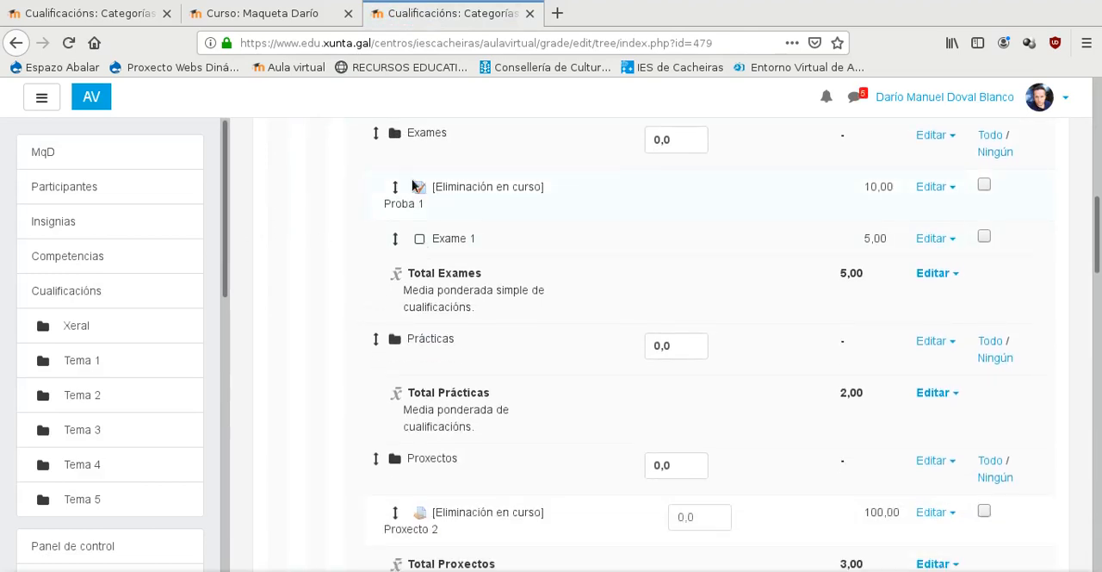
pyautogui.scroll(2, 407, 176)
pyautogui.scroll(-3, 399, 209)
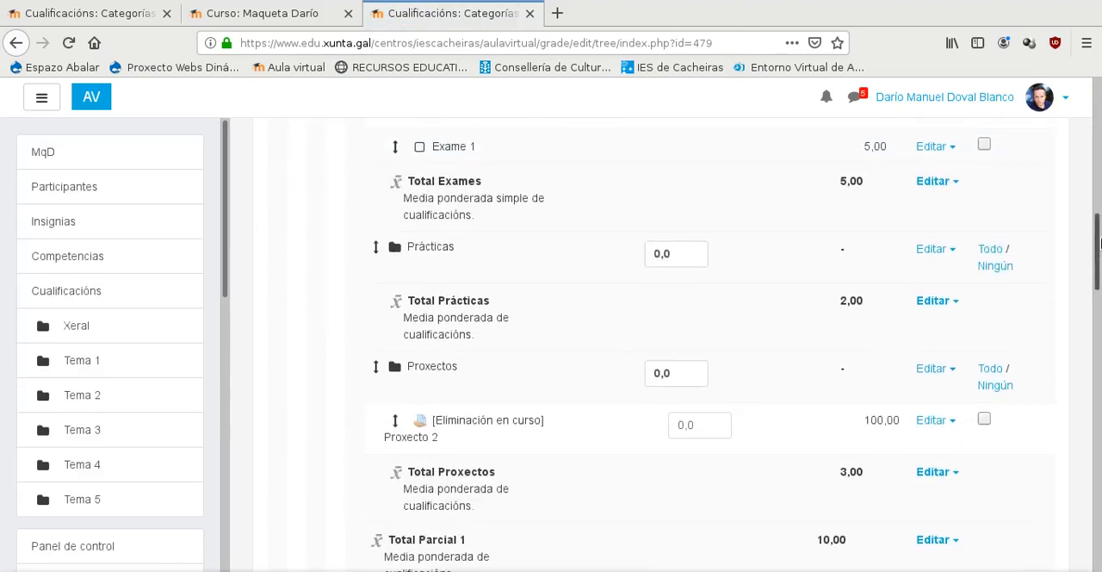
pyautogui.scroll(-7, 393, 355)
pyautogui.moveTo(1101, 463); pyautogui.dragTo(1101, 547)
pyautogui.click(526, 419)
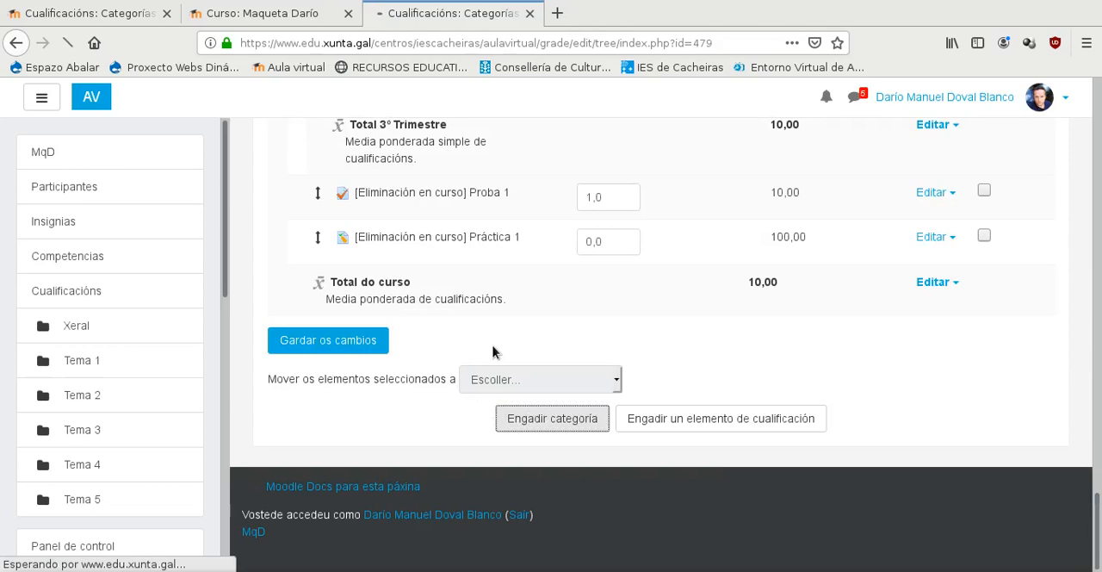
pyautogui.click(504, 400)
pyautogui.write('Exame 2')
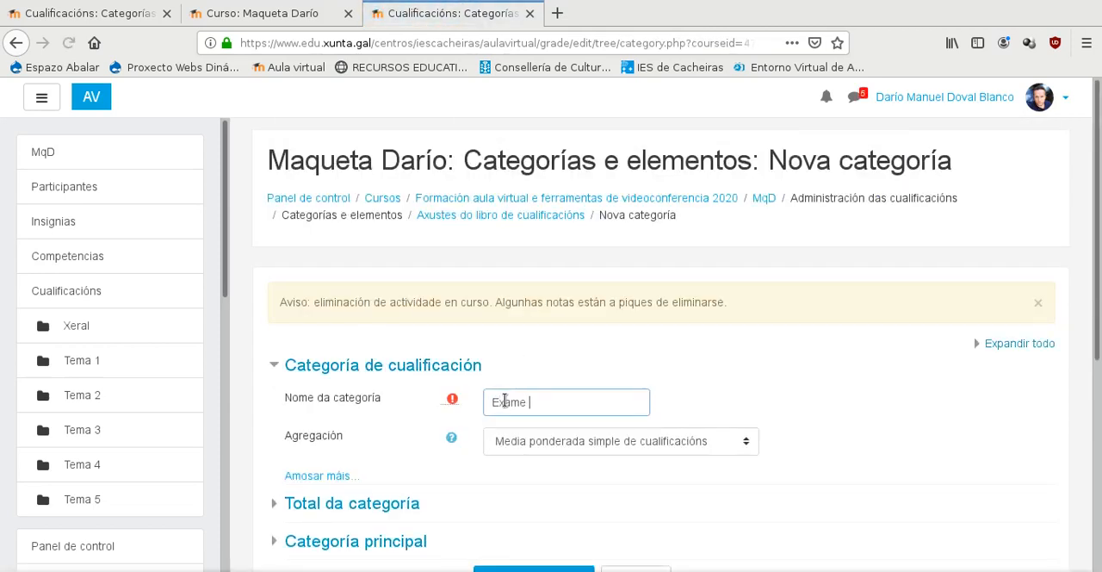
pyautogui.click(525, 442)
pyautogui.click(640, 269)
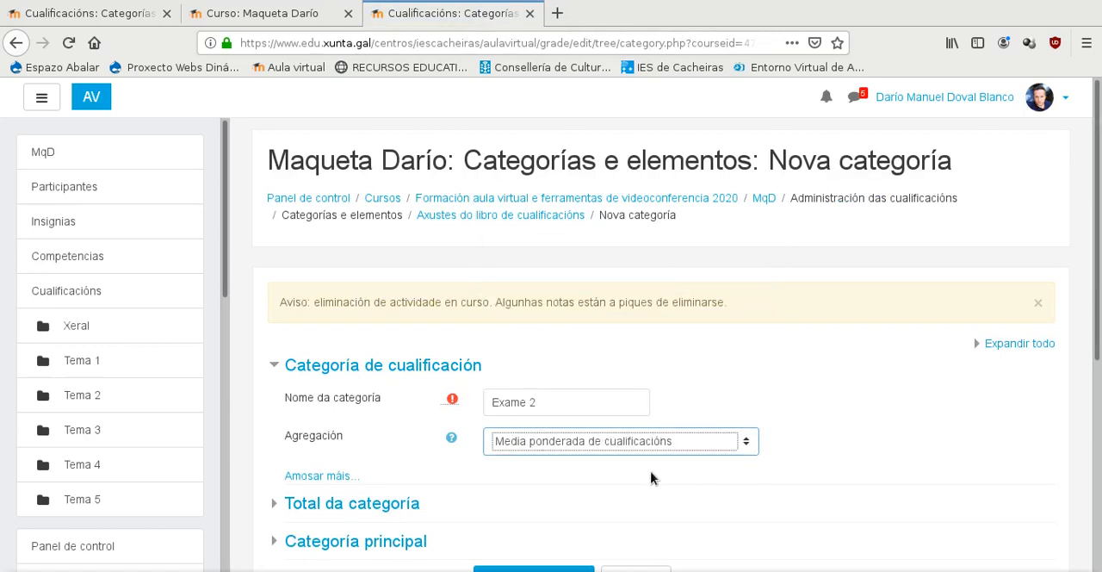
# - Set the parent category of Exame 2 to Exames
pyautogui.scroll(-3, 651, 479)
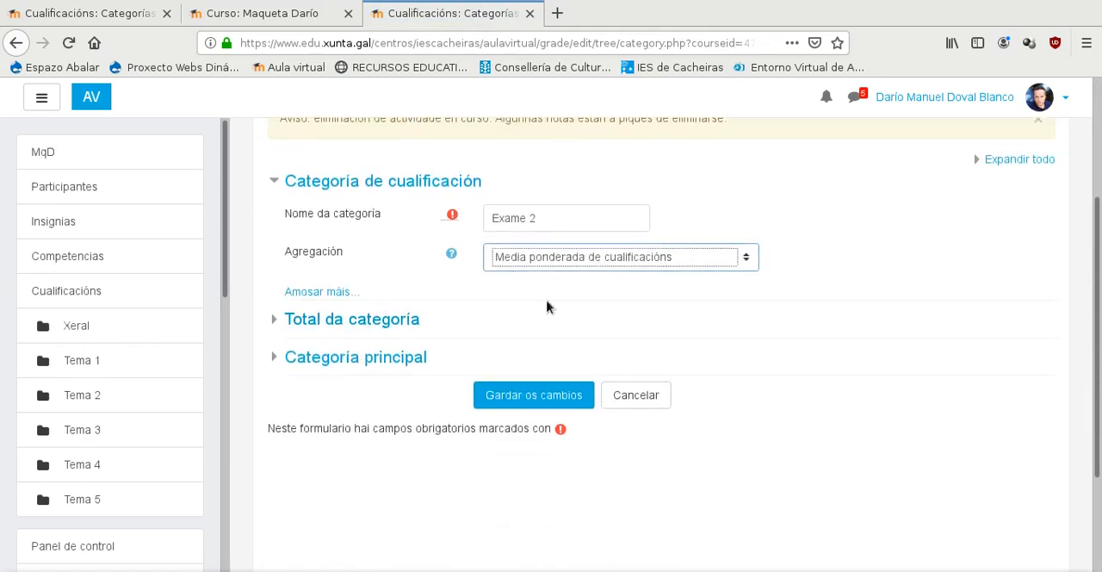
pyautogui.click(285, 362)
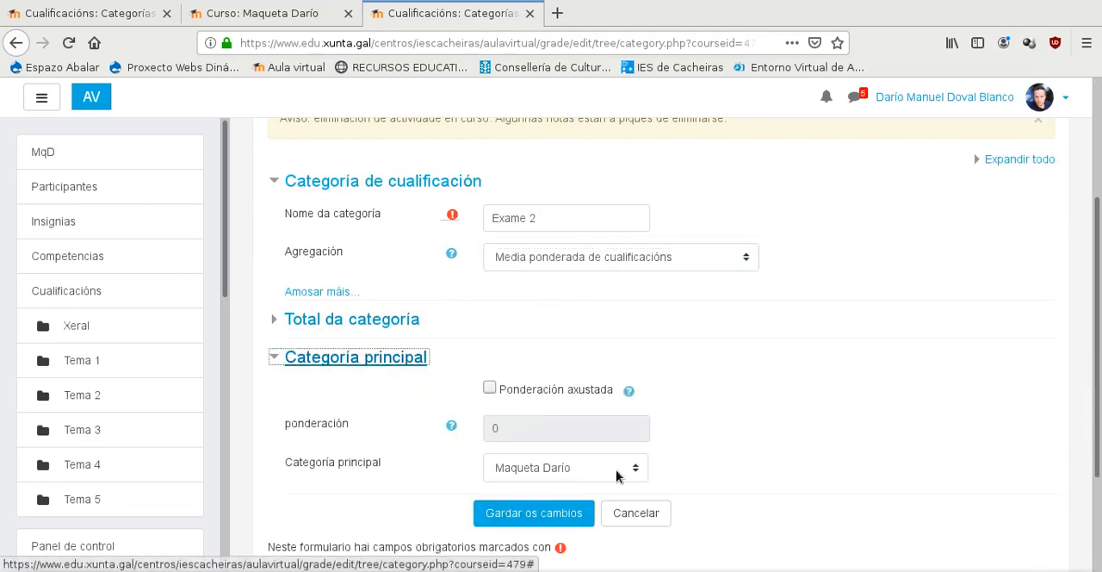
pyautogui.click(618, 472)
pyautogui.click(575, 358)
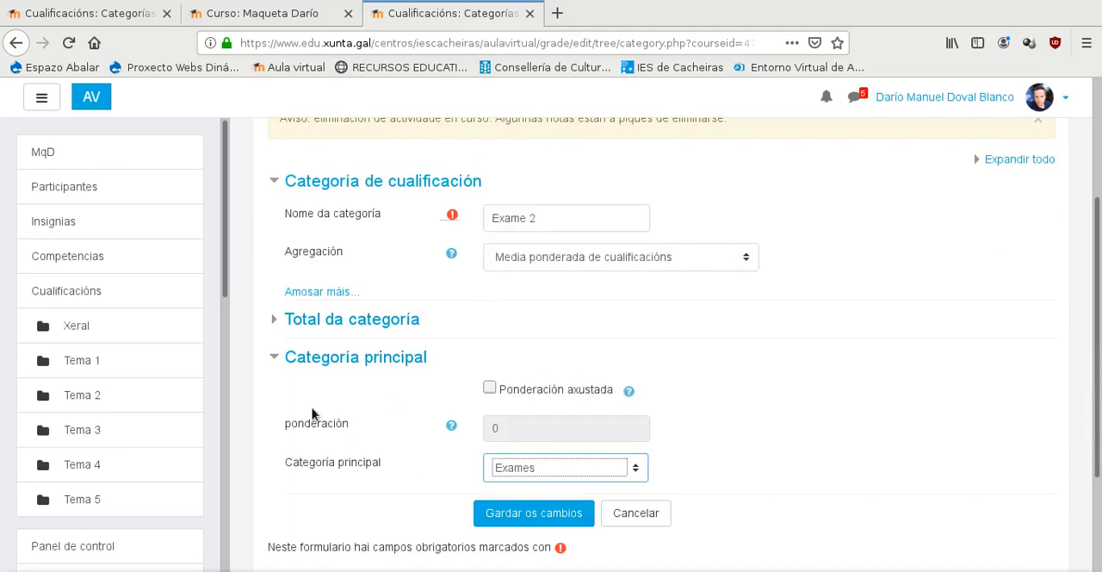
# - Set the category total's maximum grade to 5 and save the Exame 2 category
pyautogui.click(278, 325)
pyautogui.moveTo(517, 440); pyautogui.dragTo(483, 436)
pyautogui.write('5')
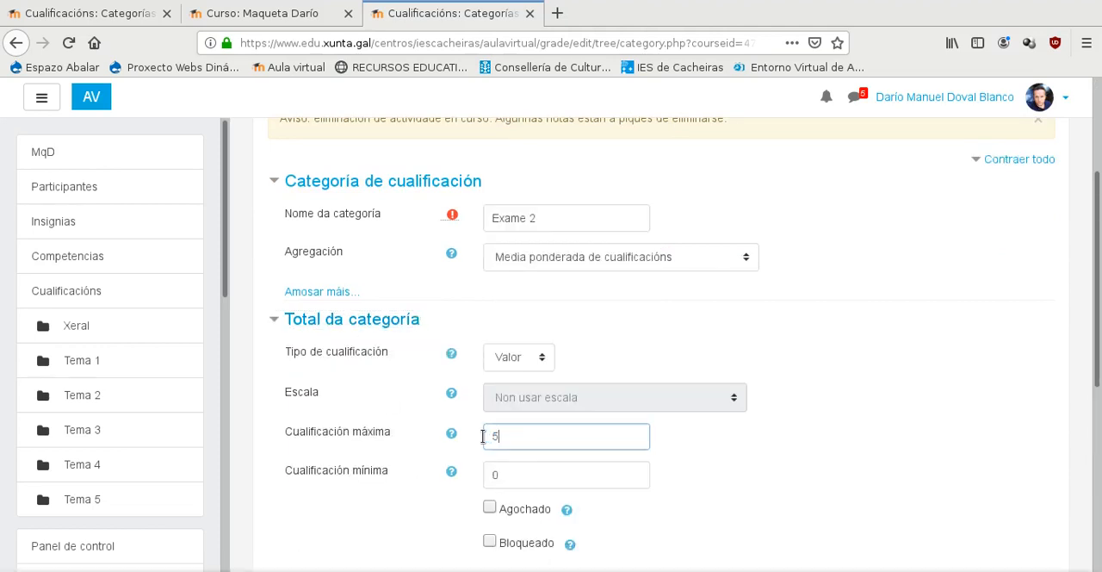
pyautogui.scroll(-5, 713, 385)
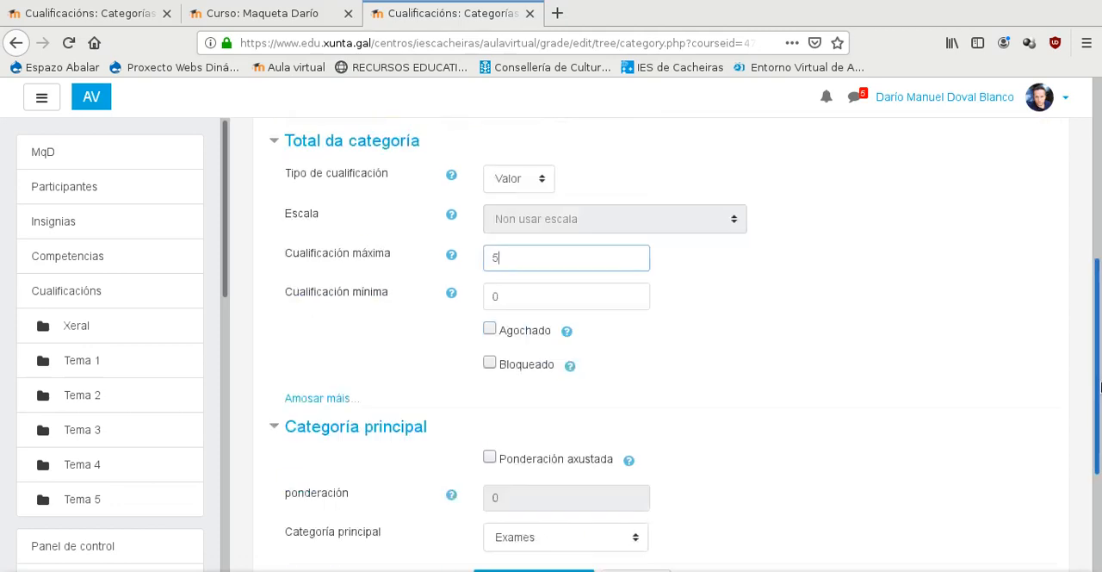
pyautogui.scroll(2, 499, 267)
pyautogui.scroll(-2, 546, 229)
pyautogui.scroll(2, 837, 263)
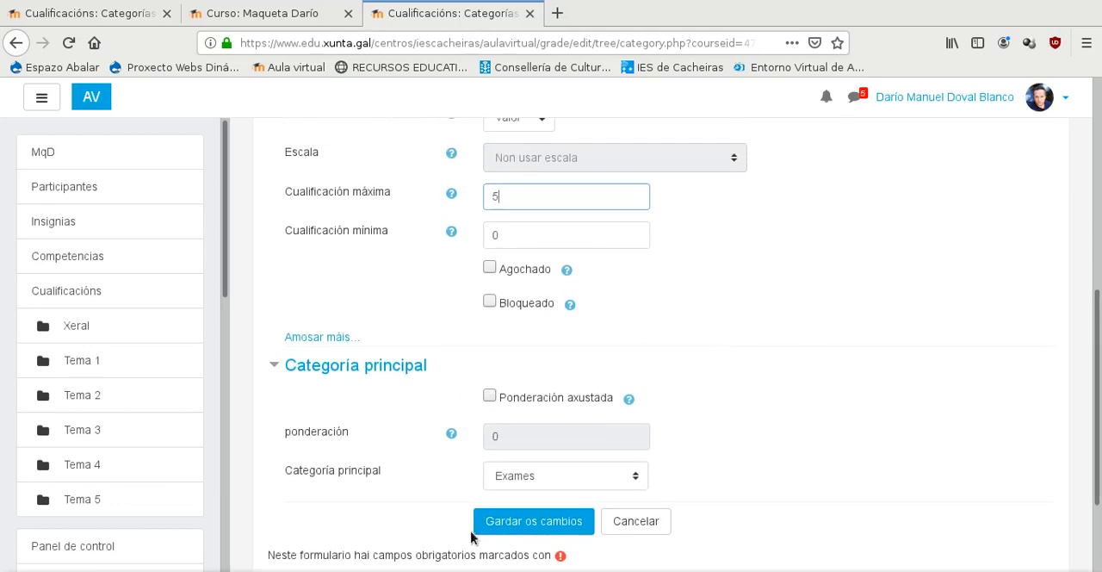
pyautogui.click(562, 520)
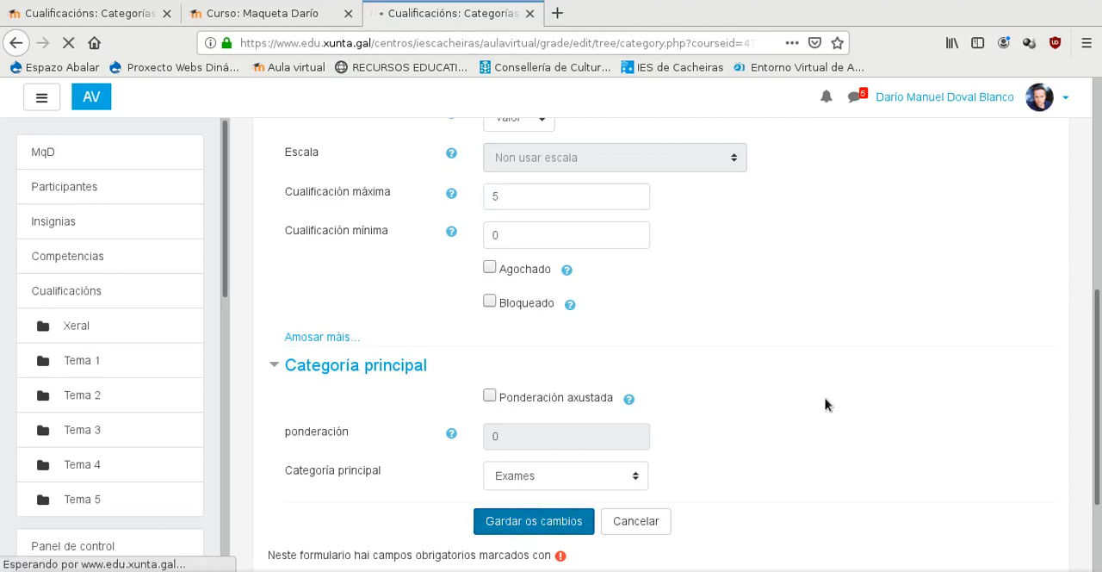
# - Review the Exames categories of Parcial 1 and Parcial 2 in the gradebook tree
pyautogui.scroll(-8, 825, 402)
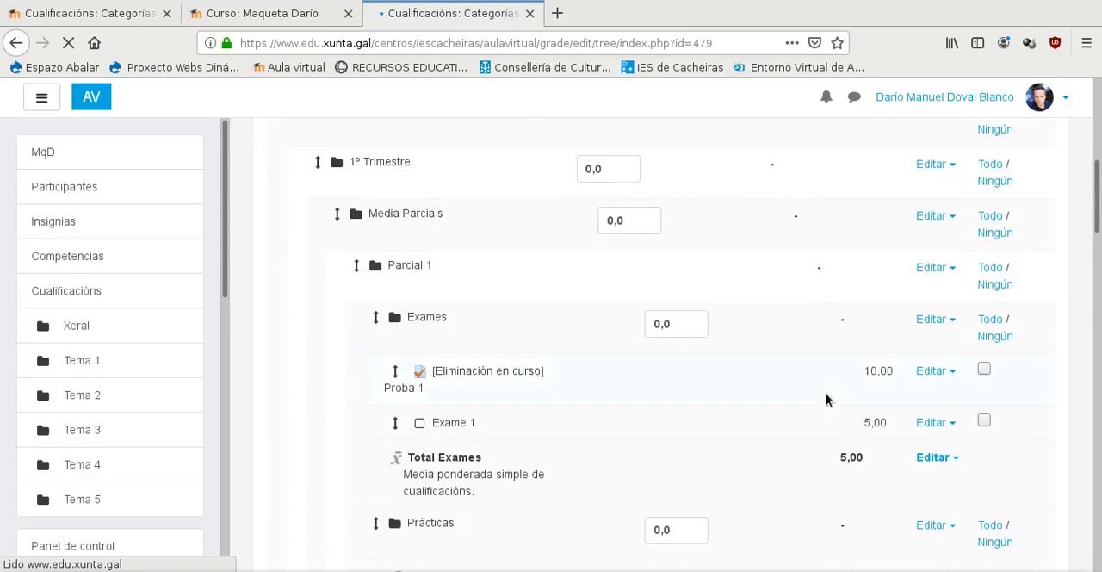
pyautogui.scroll(-3, 640, 381)
pyautogui.scroll(-6, 432, 239)
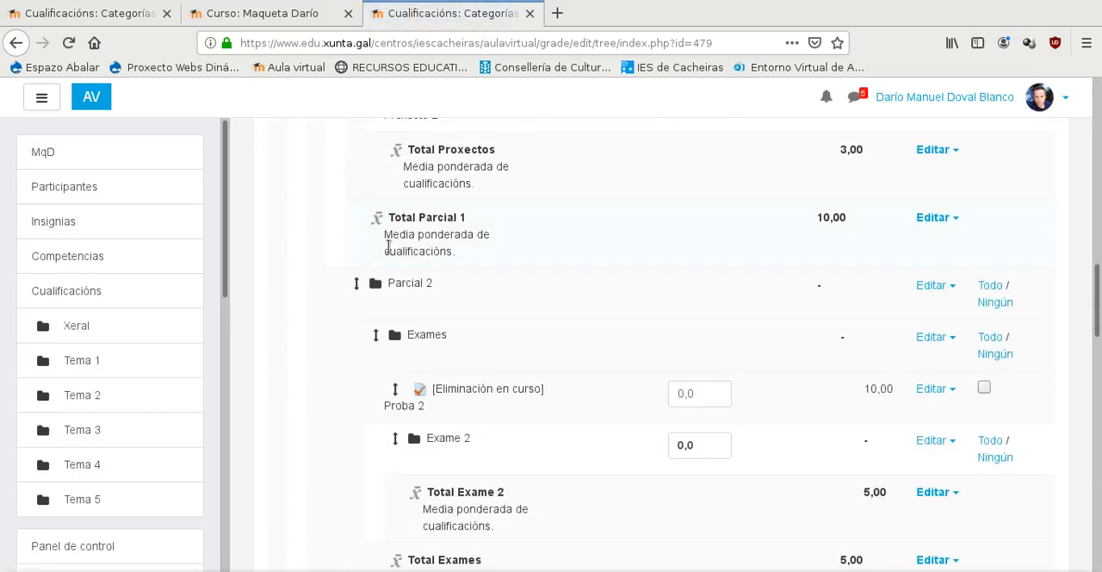
pyautogui.scroll(-3, 389, 247)
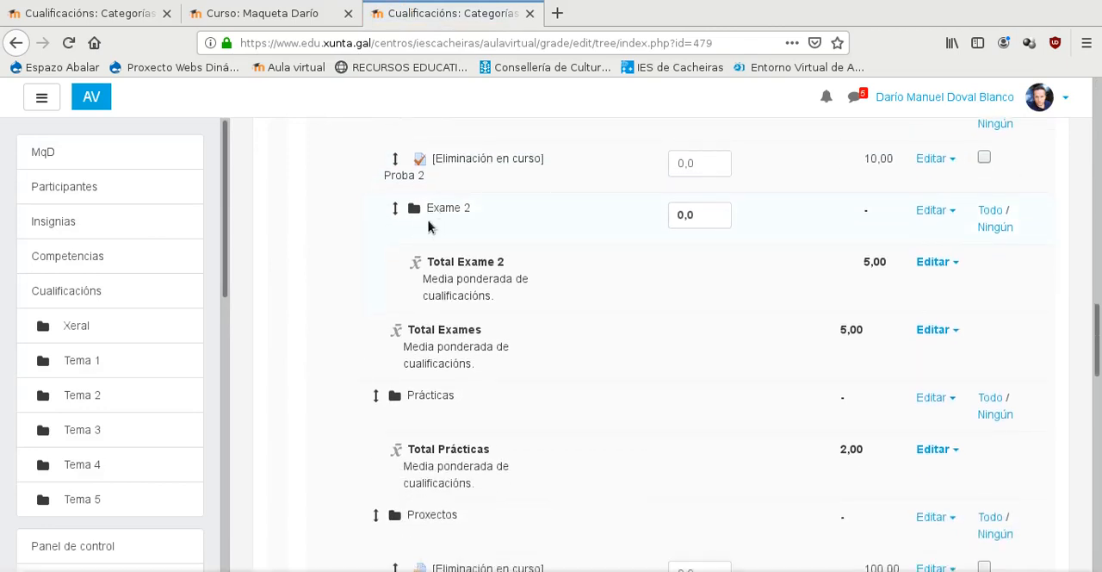
pyautogui.scroll(2, 428, 225)
pyautogui.scroll(10, 428, 225)
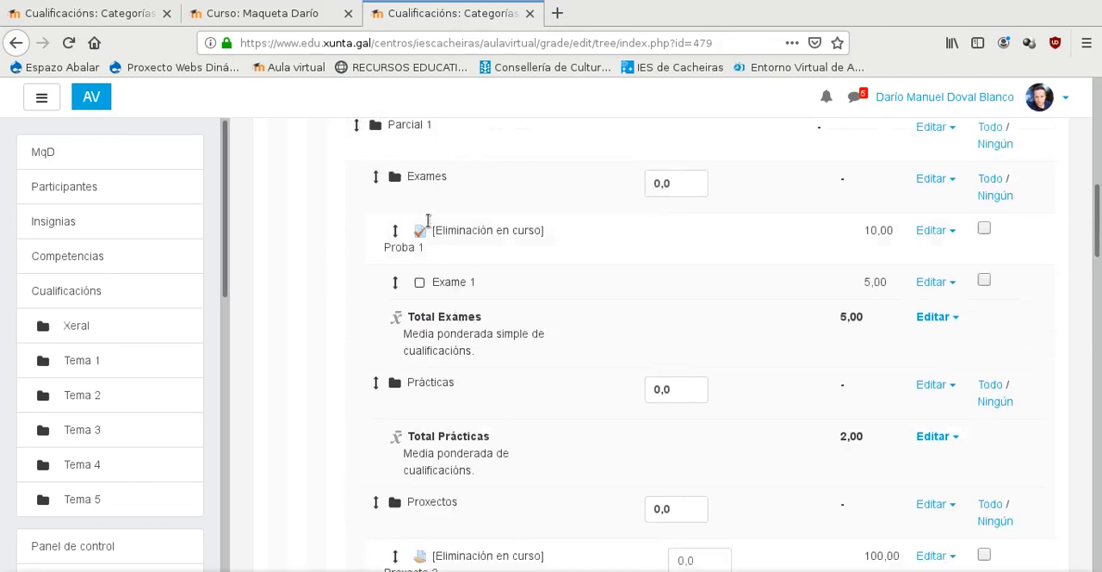
pyautogui.moveTo(1099, 200); pyautogui.dragTo(1099, 539)
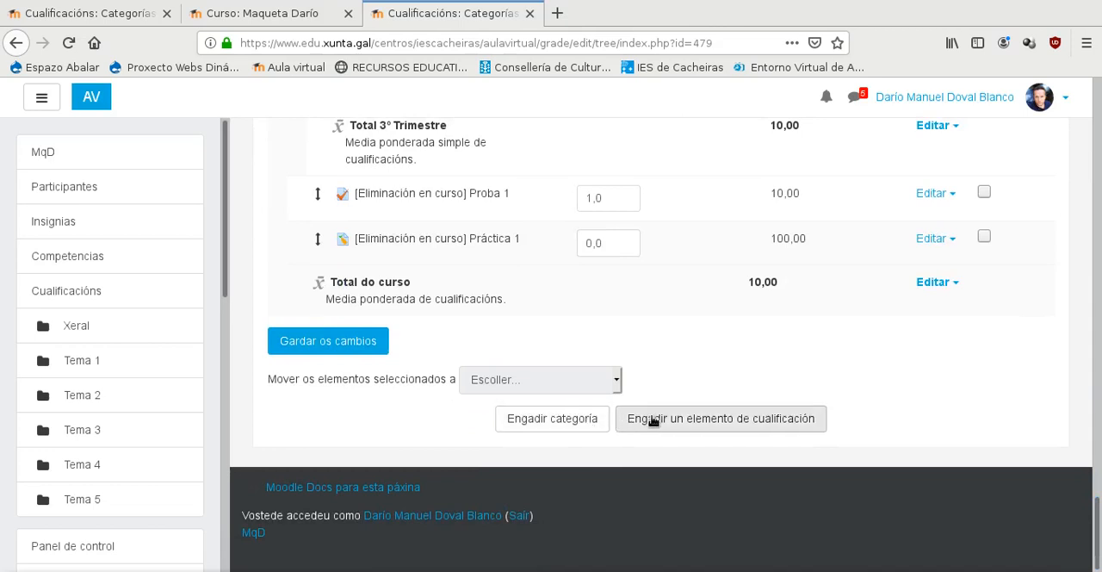
# - Create a new Tarefa activity in Tema 1 of the course page and name it Proxecto 1
pyautogui.click(231, 14)
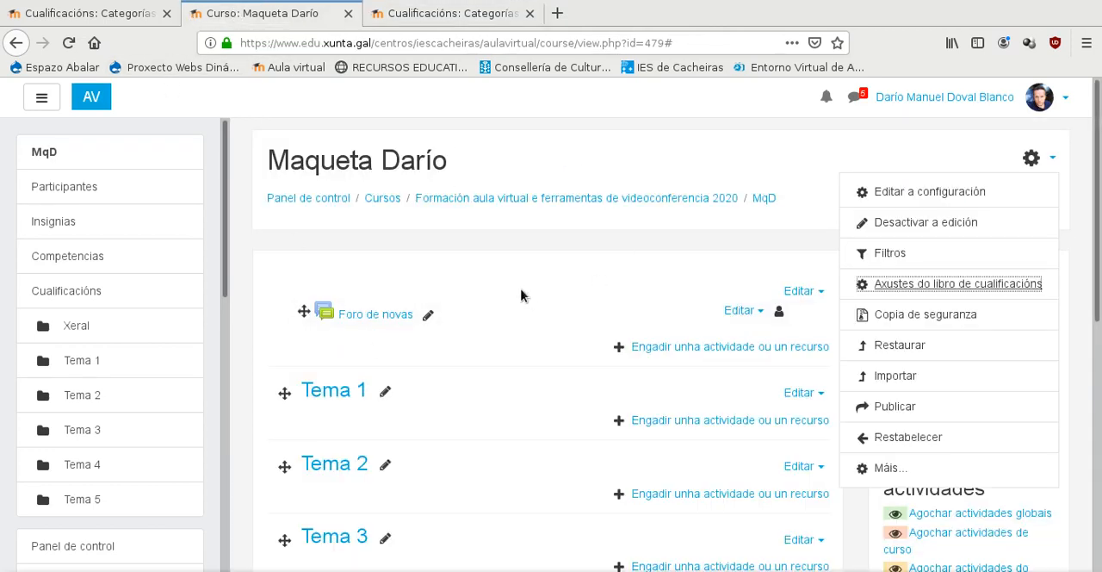
pyautogui.scroll(-3, 530, 310)
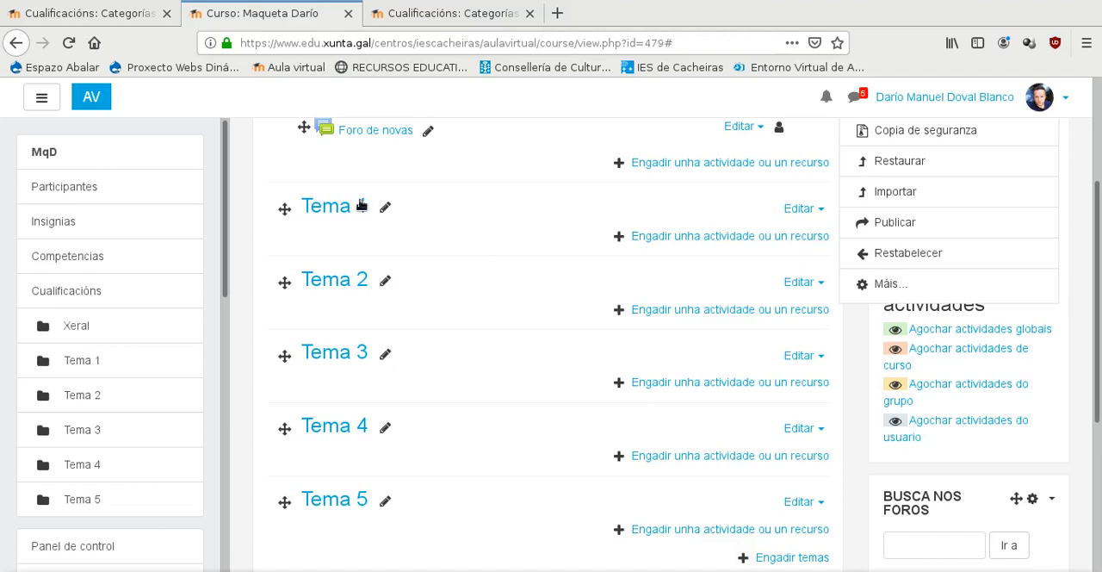
pyautogui.click(664, 241)
pyautogui.scroll(-3, 540, 283)
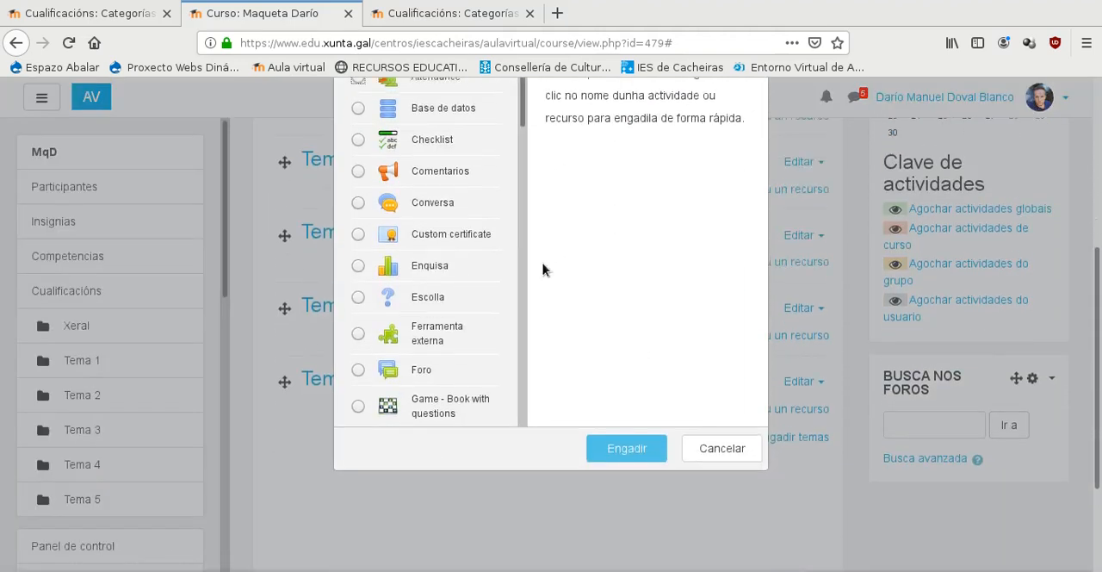
pyautogui.moveTo(524, 101); pyautogui.dragTo(534, 352)
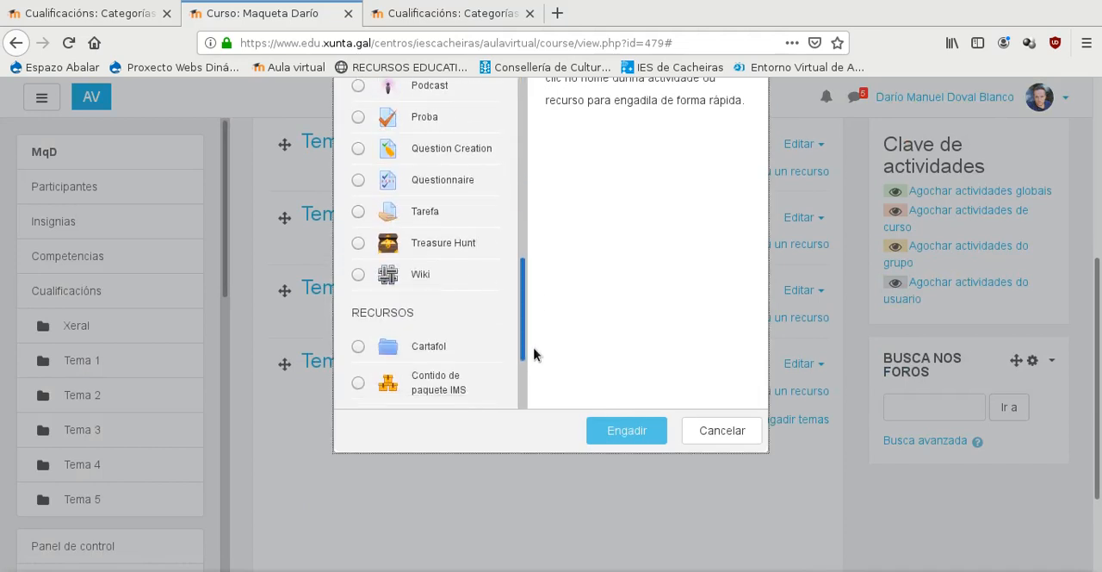
pyautogui.click(357, 212)
pyautogui.click(635, 432)
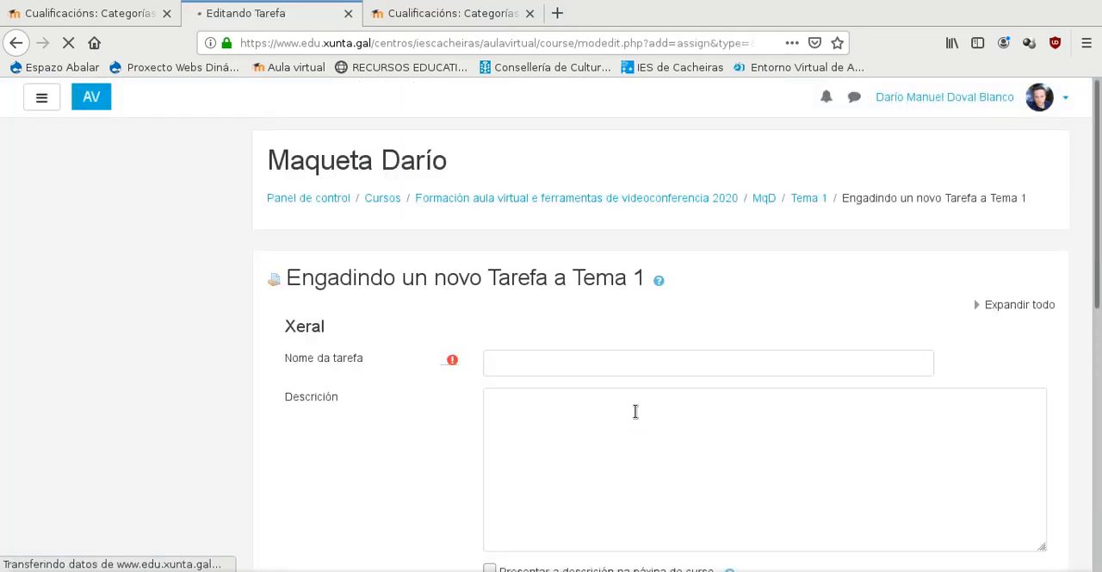
pyautogui.click(554, 226)
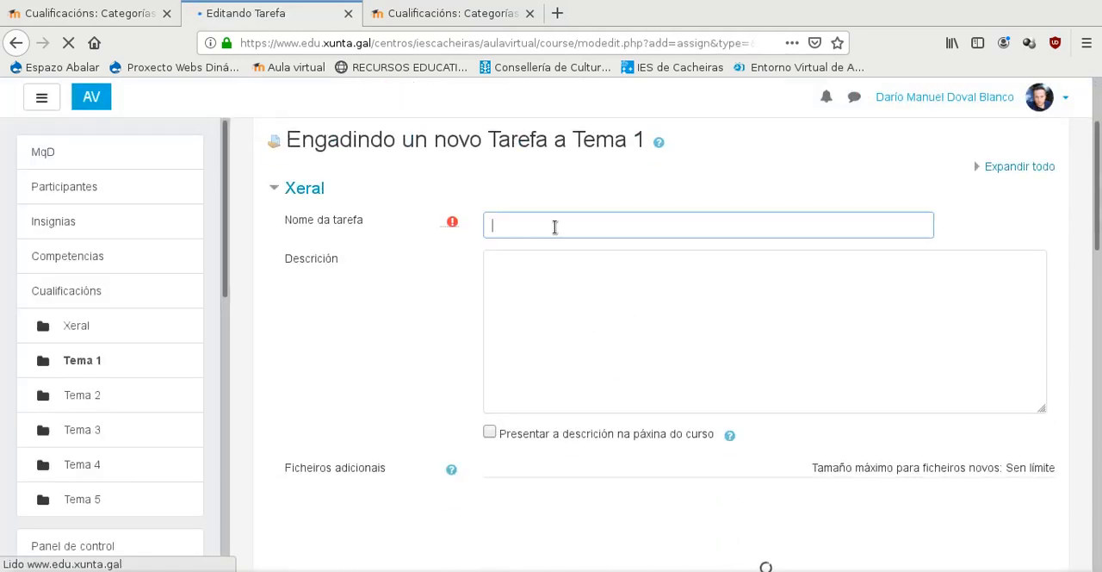
pyautogui.write('Proxecto 1')
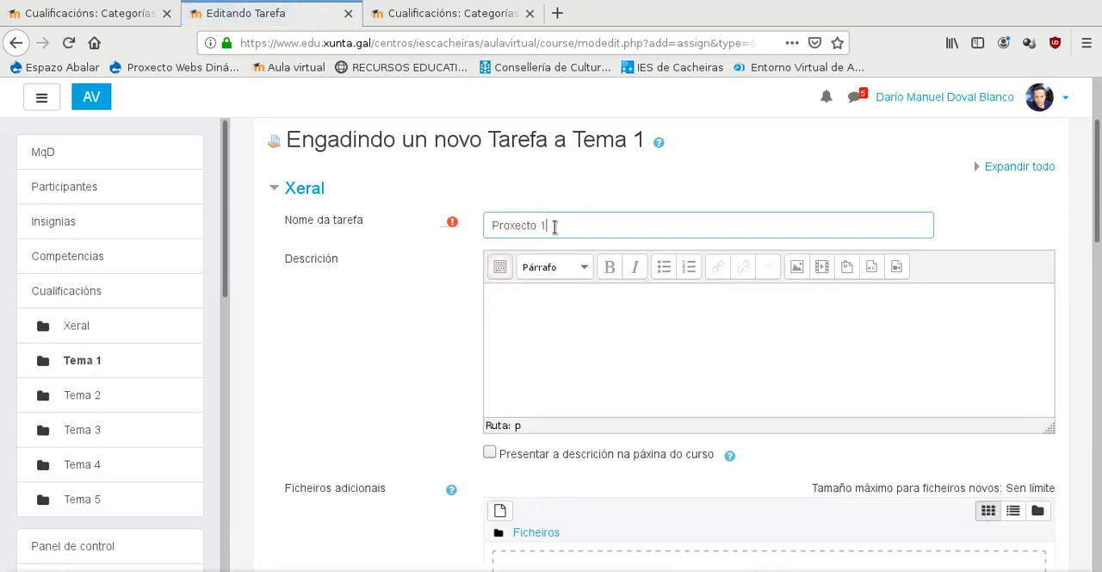
# - Set the task's grade category to the first Proxectos category listed
pyautogui.scroll(-6, 603, 245)
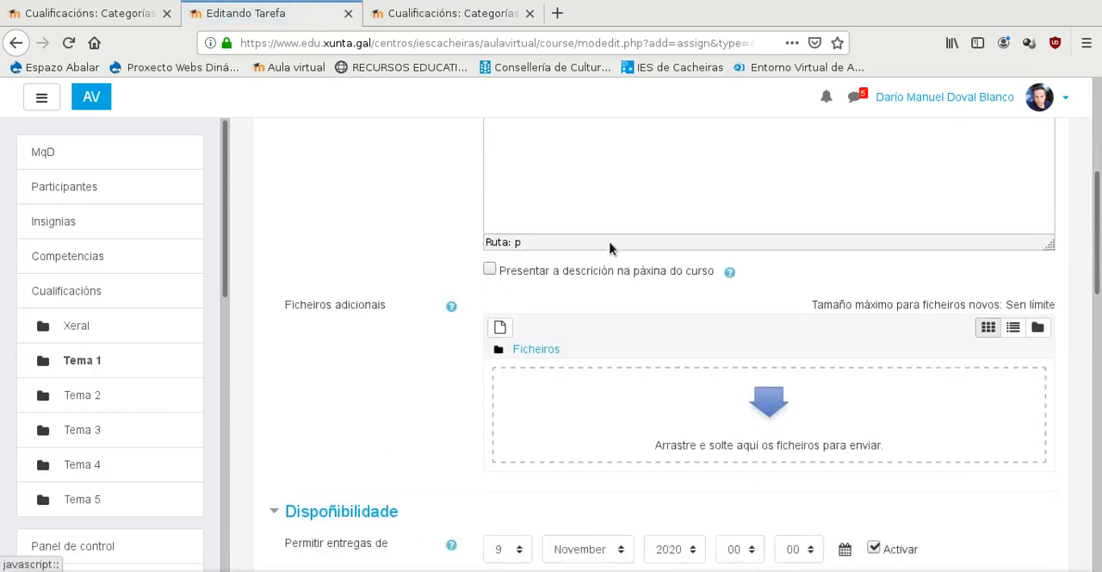
pyautogui.scroll(-2, 340, 364)
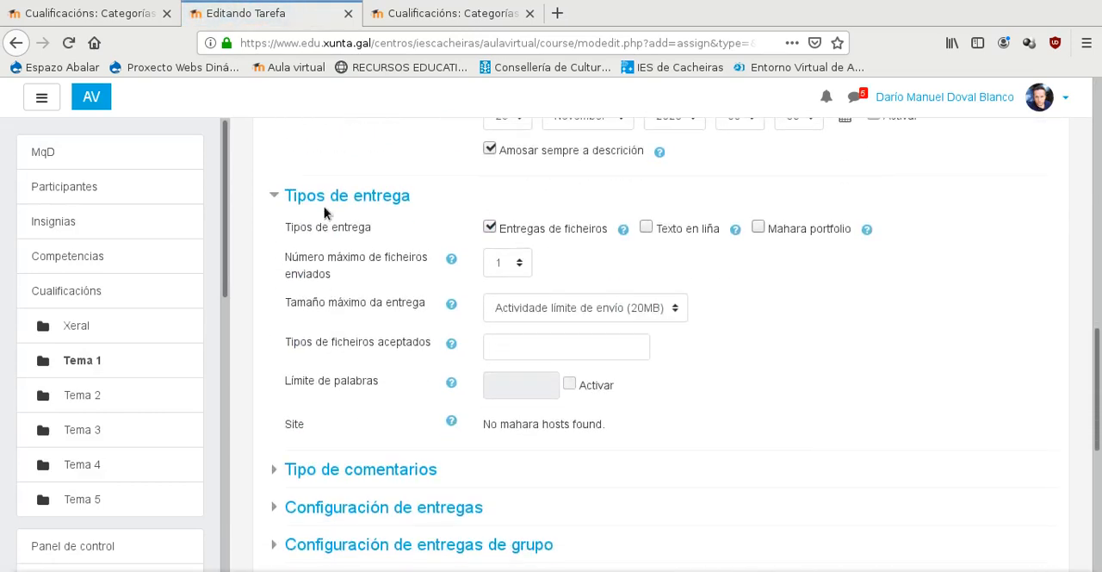
pyautogui.scroll(-3, 334, 262)
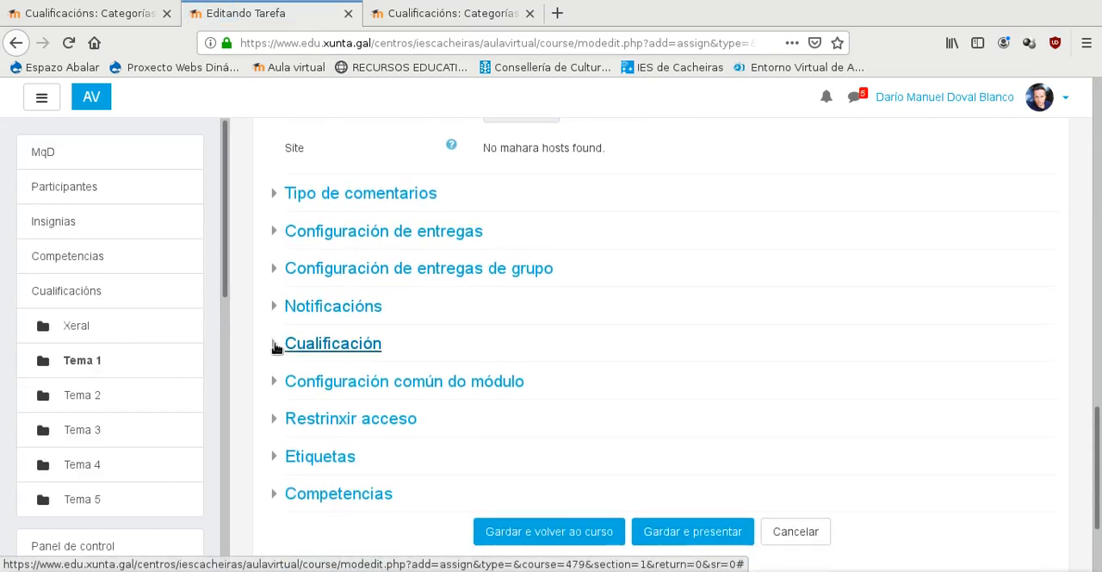
pyautogui.click(293, 345)
pyautogui.scroll(-3, 534, 346)
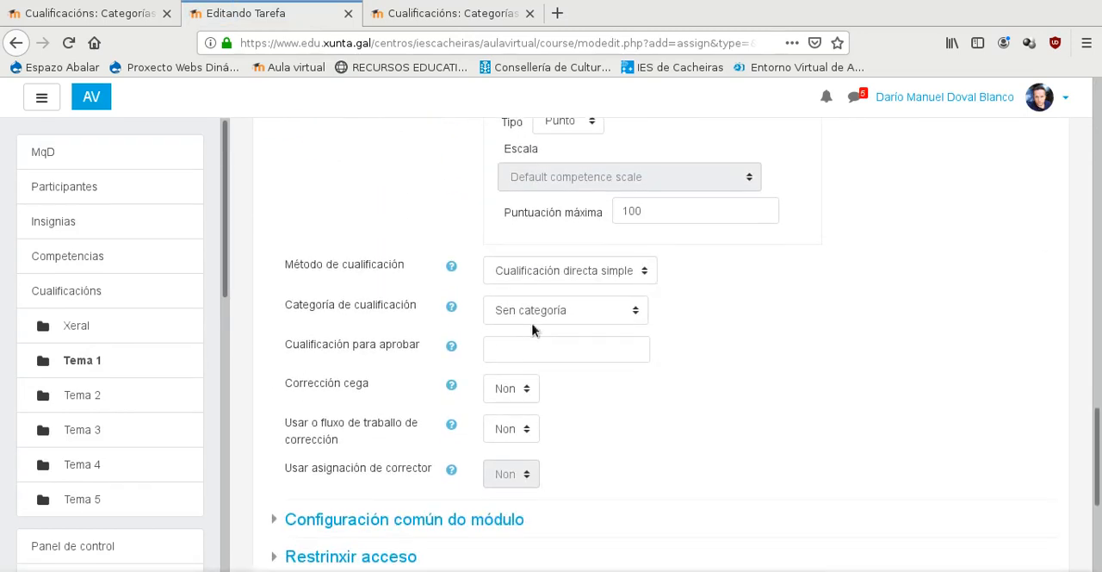
pyautogui.click(534, 310)
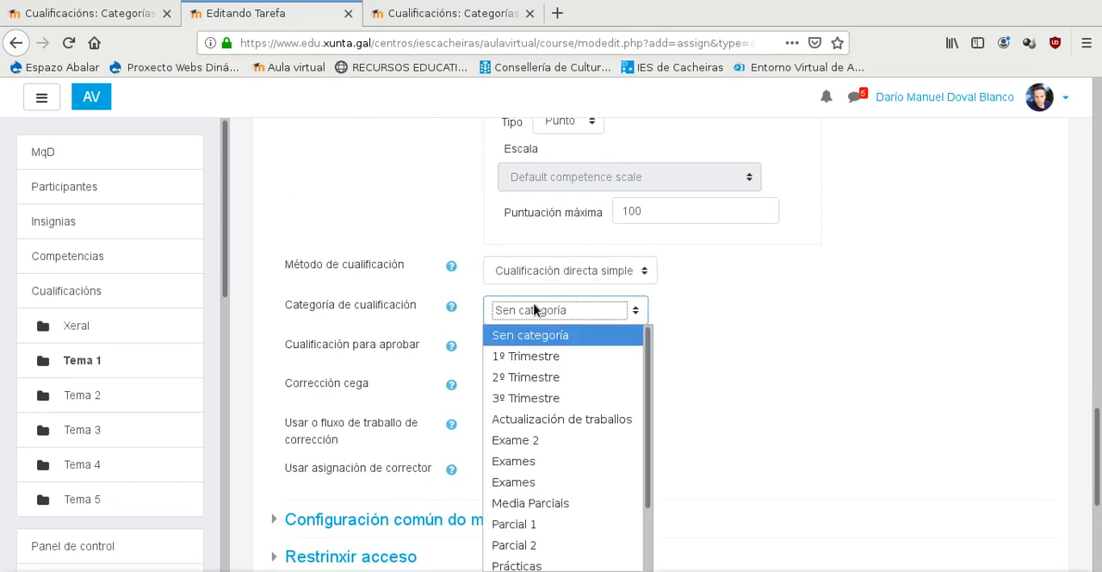
pyautogui.scroll(-1, 556, 366)
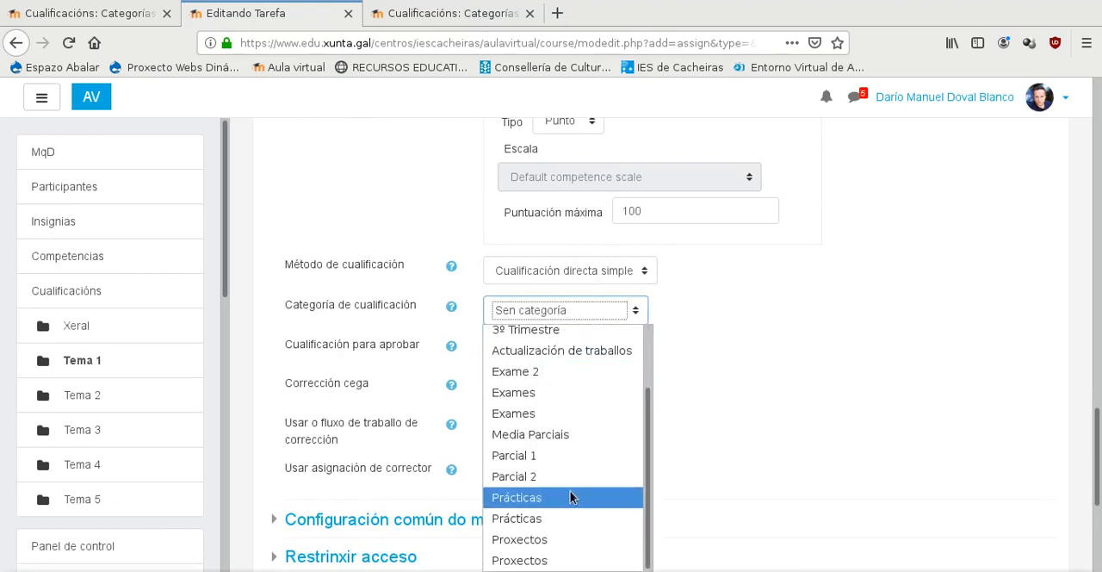
pyautogui.click(572, 540)
# - Check the task's availability and grading settings, save it and return to the course
pyautogui.scroll(3, 800, 430)
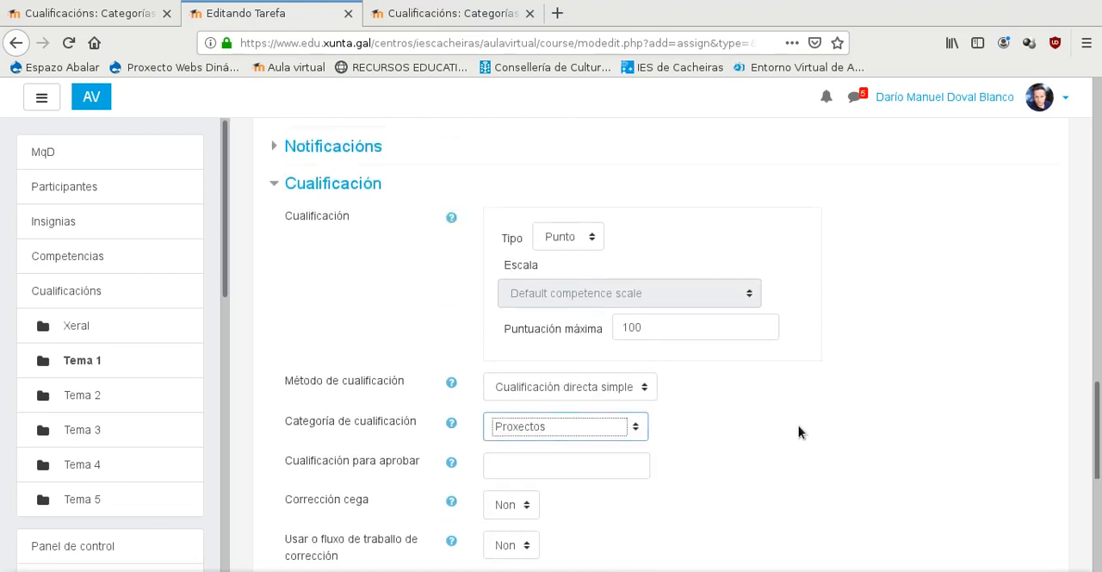
pyautogui.scroll(5, 856, 393)
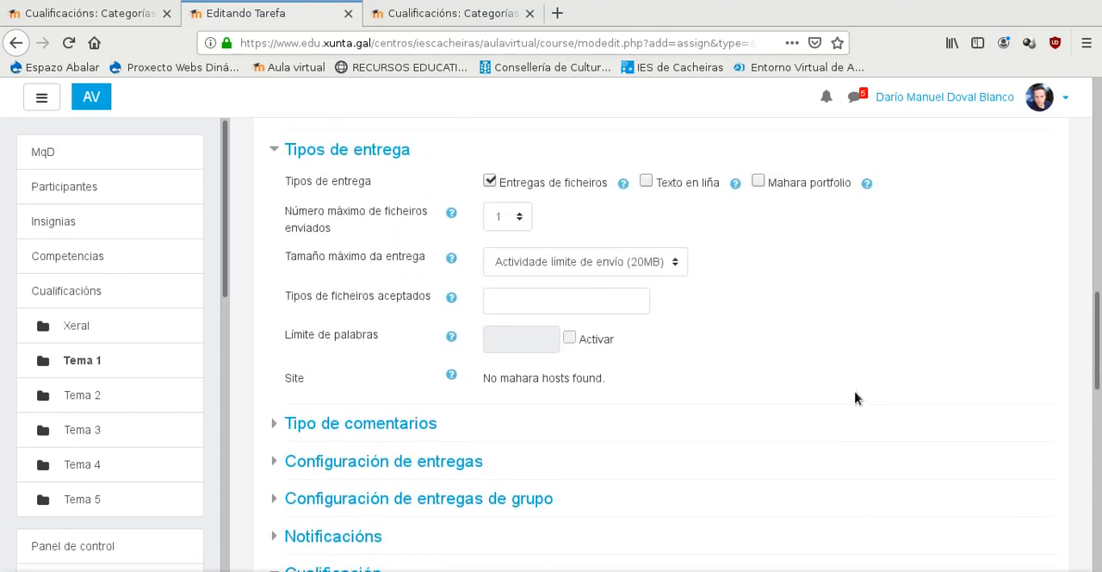
pyautogui.scroll(2, 697, 362)
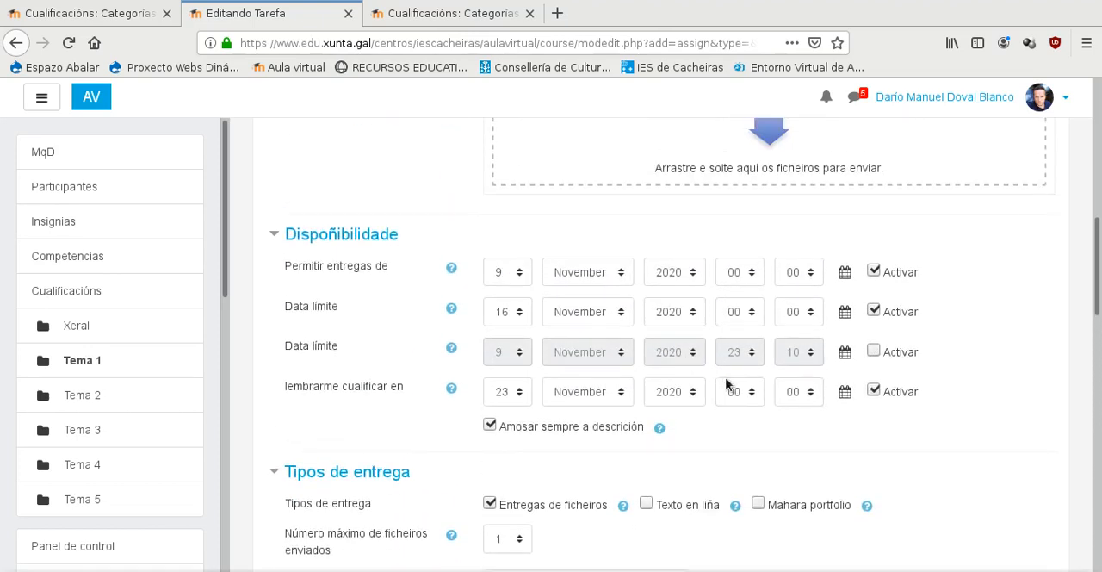
pyautogui.scroll(2, 436, 320)
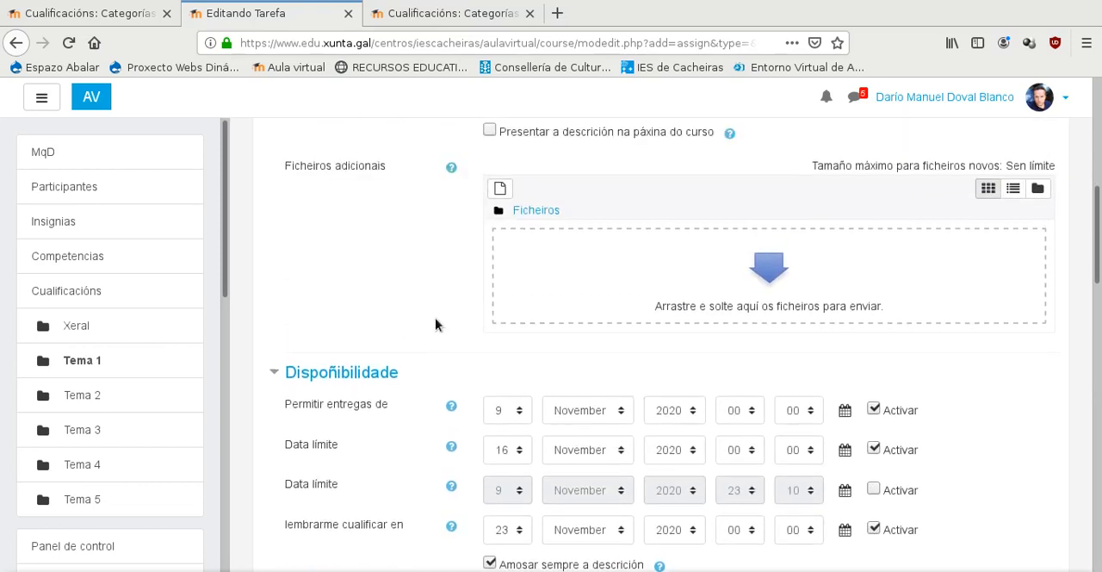
pyautogui.scroll(-3, 435, 322)
pyautogui.scroll(-4, 437, 321)
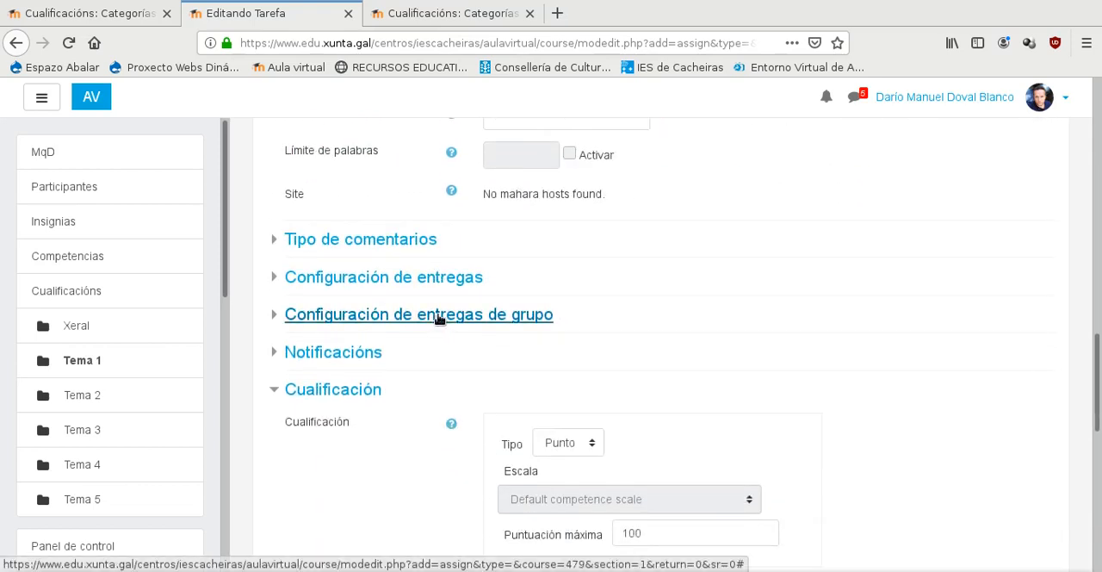
pyautogui.scroll(-2, 614, 304)
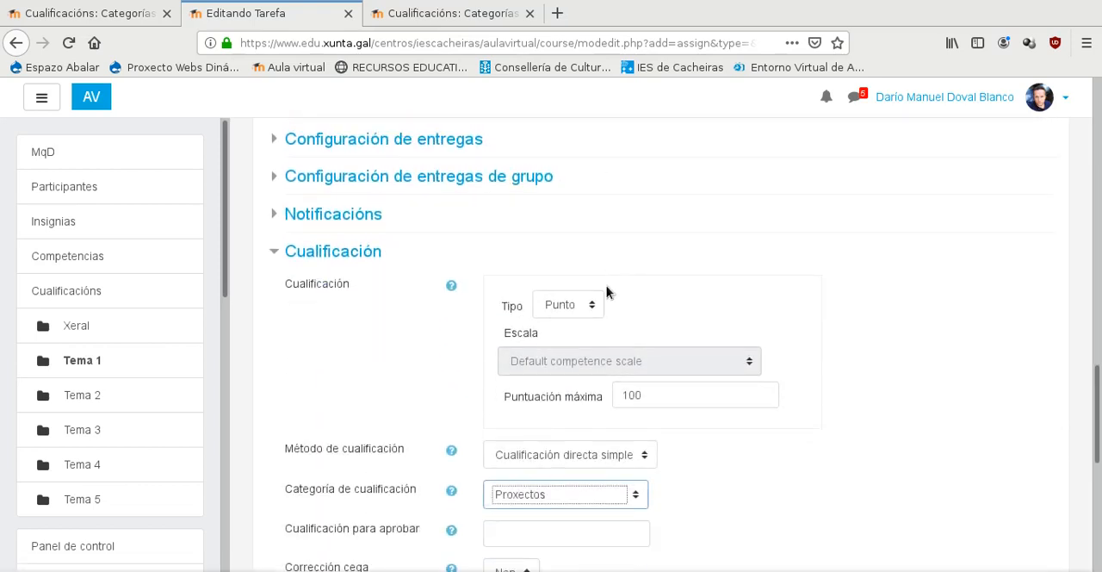
pyautogui.scroll(-5, 387, 334)
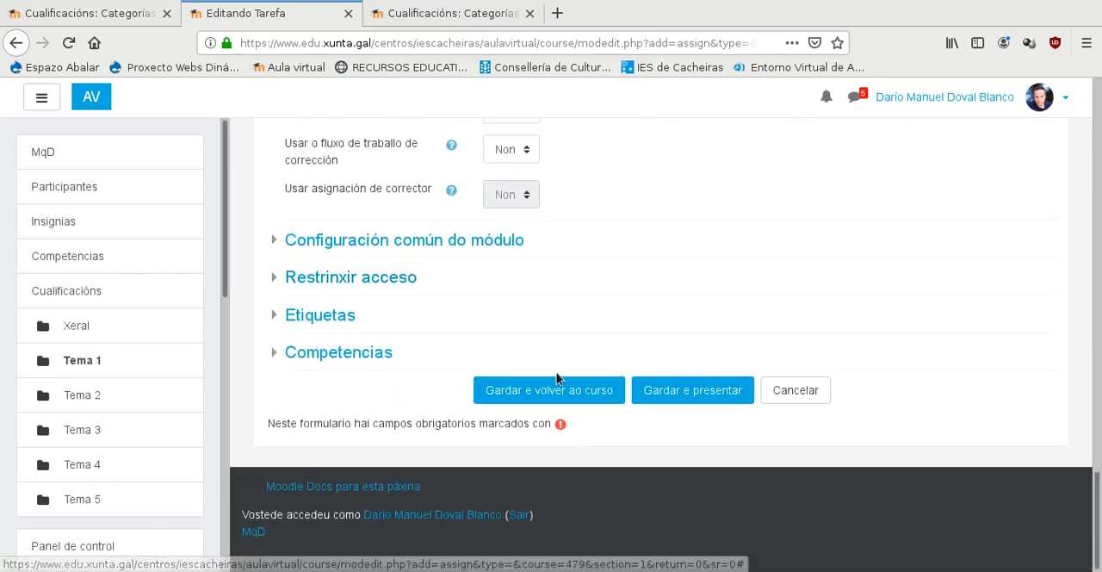
pyautogui.click(567, 396)
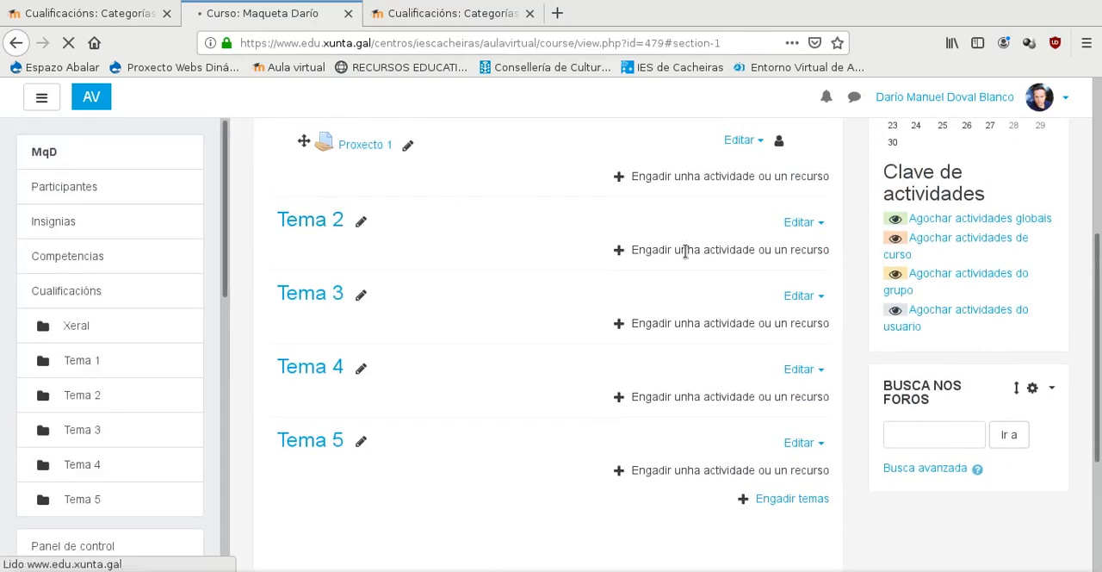
# - Add a new Proba activity to Tema 2 of the course
pyautogui.scroll(2, 422, 301)
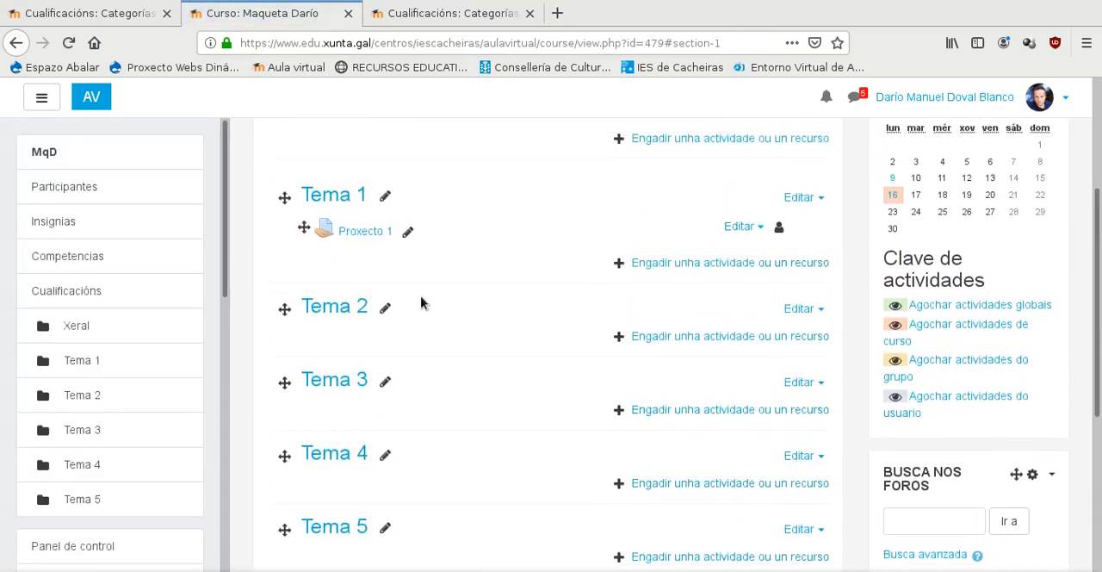
pyautogui.click(672, 344)
pyautogui.moveTo(525, 228); pyautogui.dragTo(554, 510)
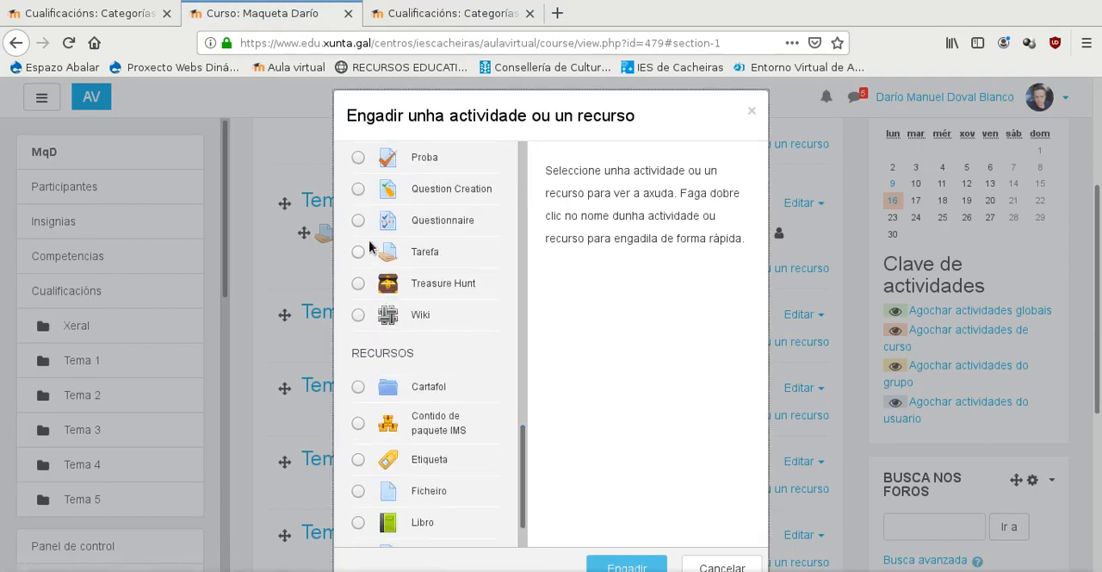
pyautogui.doubleClick(358, 158)
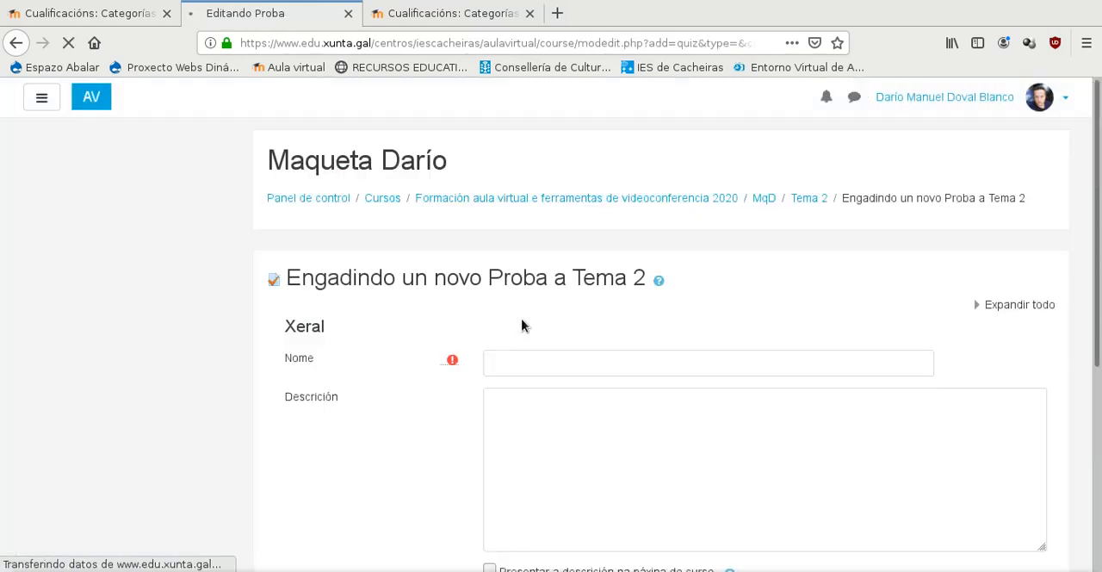
# - Name the quiz Práctica 1, save it and return to the course
pyautogui.click(545, 356)
pyautogui.write('Práctica 1')
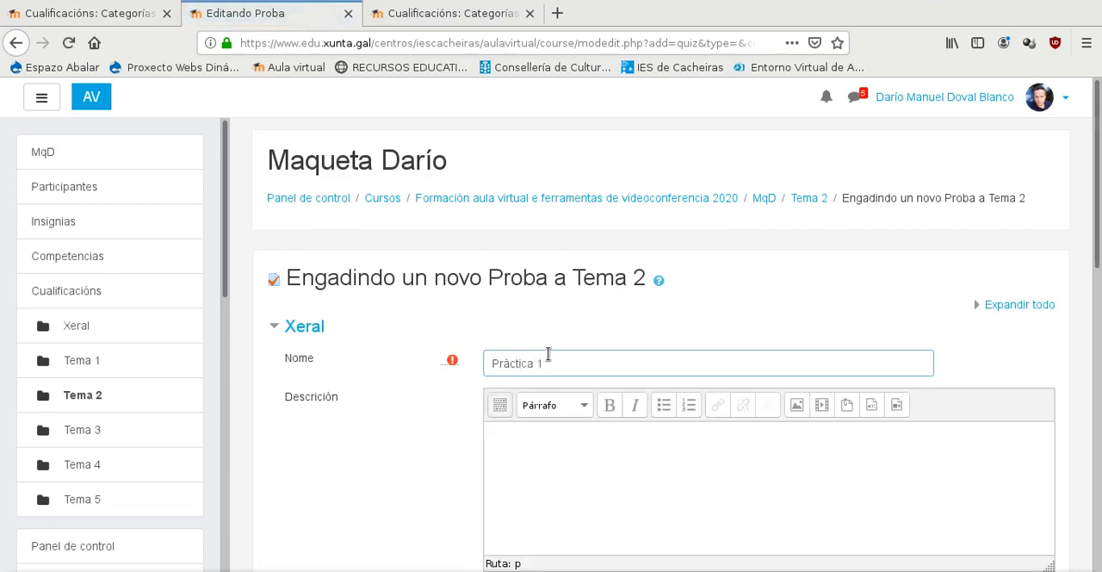
pyautogui.scroll(-10, 547, 354)
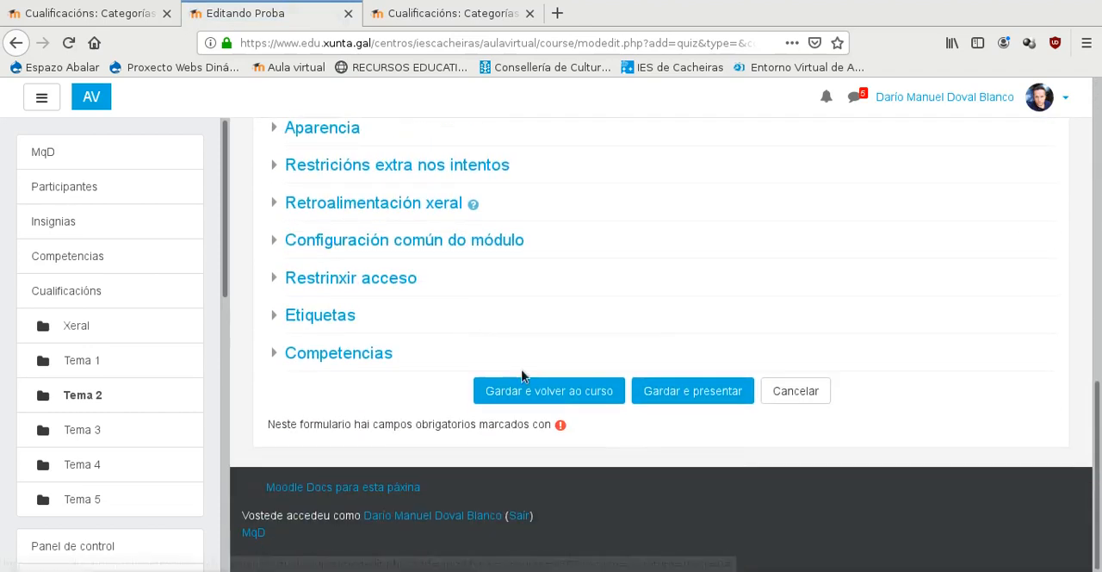
pyautogui.click(534, 387)
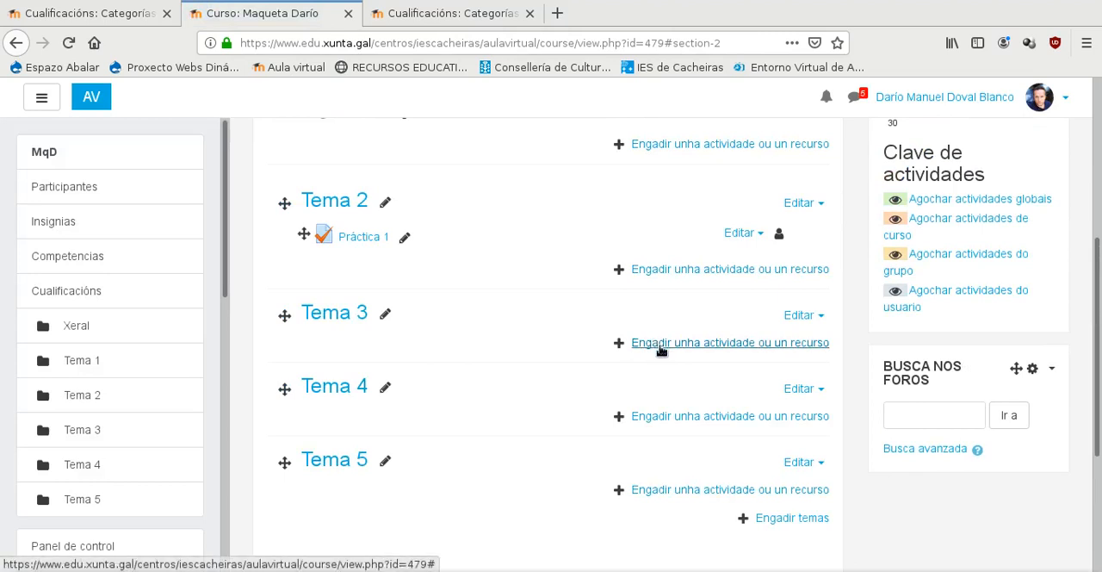
# - Add a new Proba activity to Tema 3 of the course
pyautogui.click(434, 343)
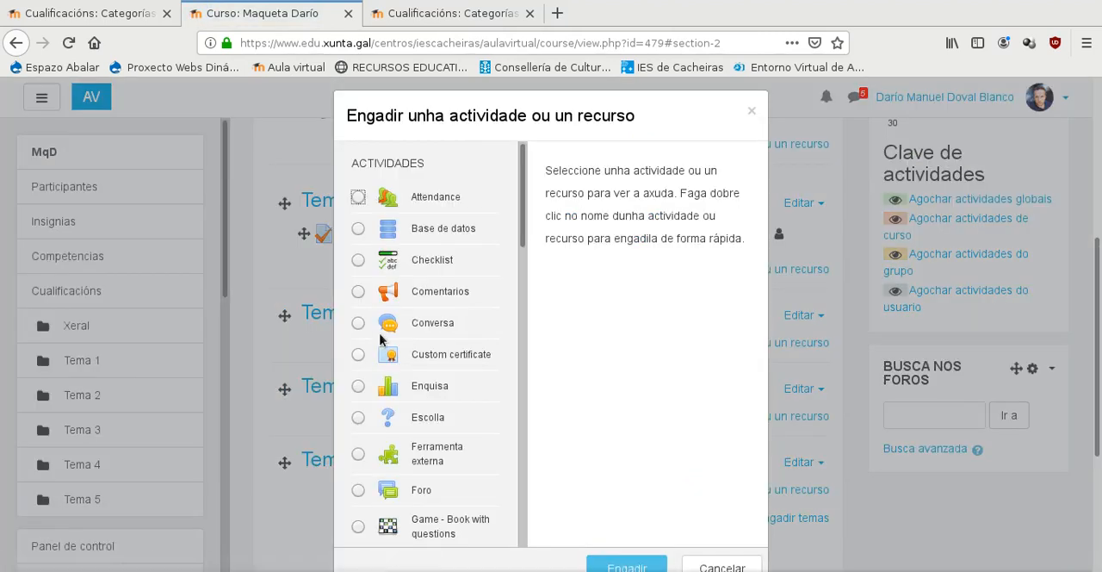
pyautogui.moveTo(526, 203); pyautogui.dragTo(534, 463)
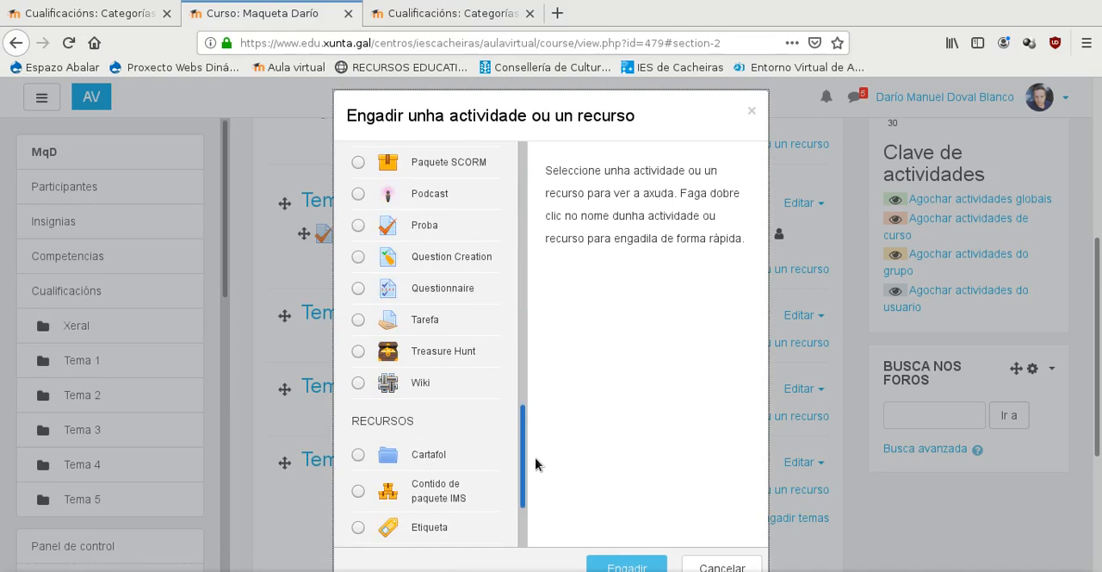
pyautogui.click(357, 225)
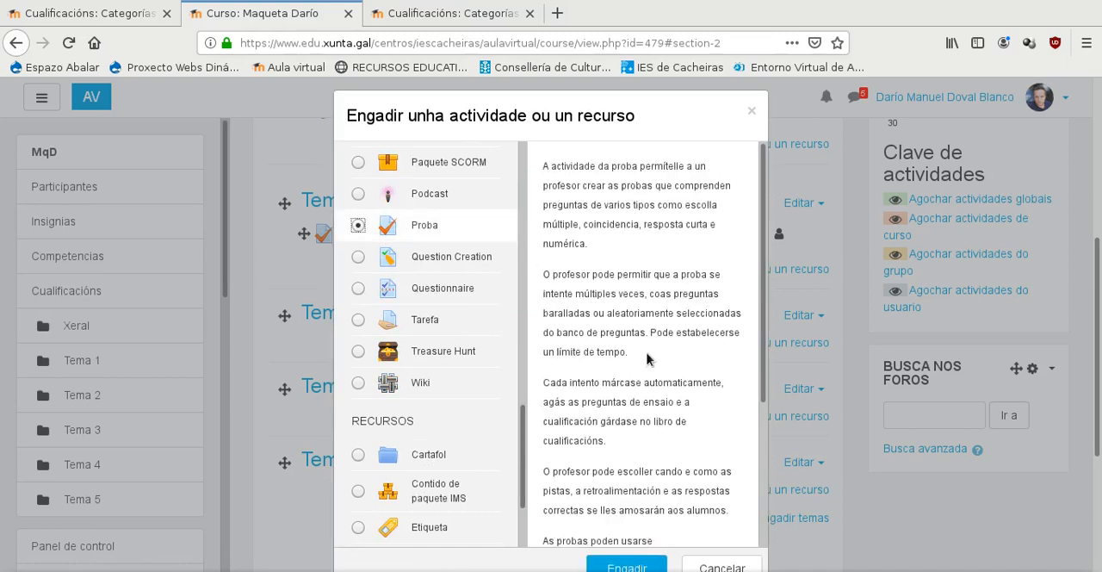
pyautogui.scroll(-2, 652, 360)
pyautogui.click(641, 568)
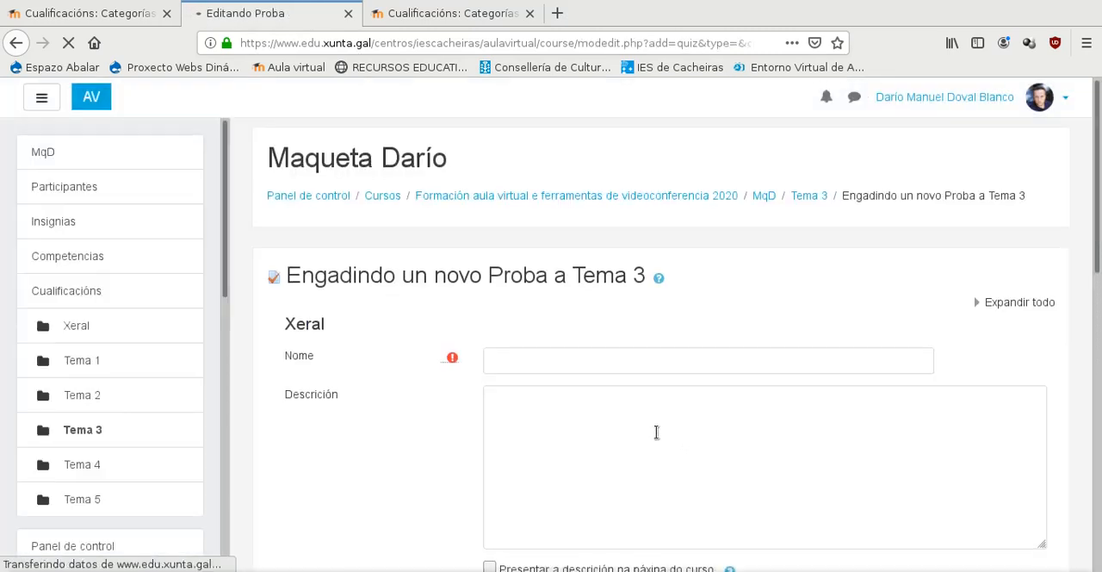
# - Name the new quiz in Tema 3 Proxecto 2
pyautogui.scroll(-3, 657, 431)
pyautogui.click(539, 217)
pyautogui.write('P')
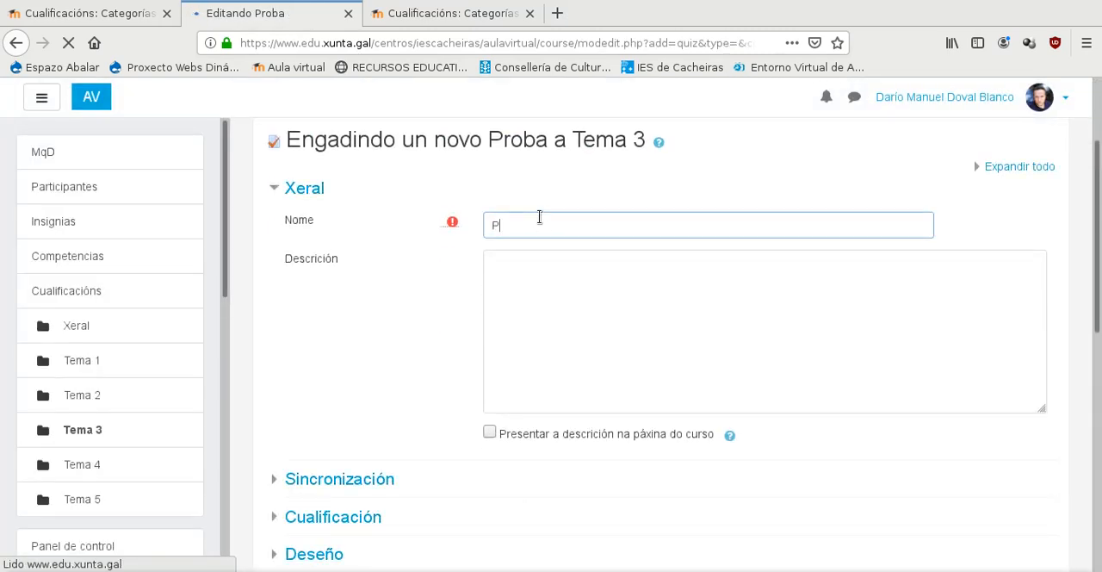
pyautogui.write('roxecto 2')
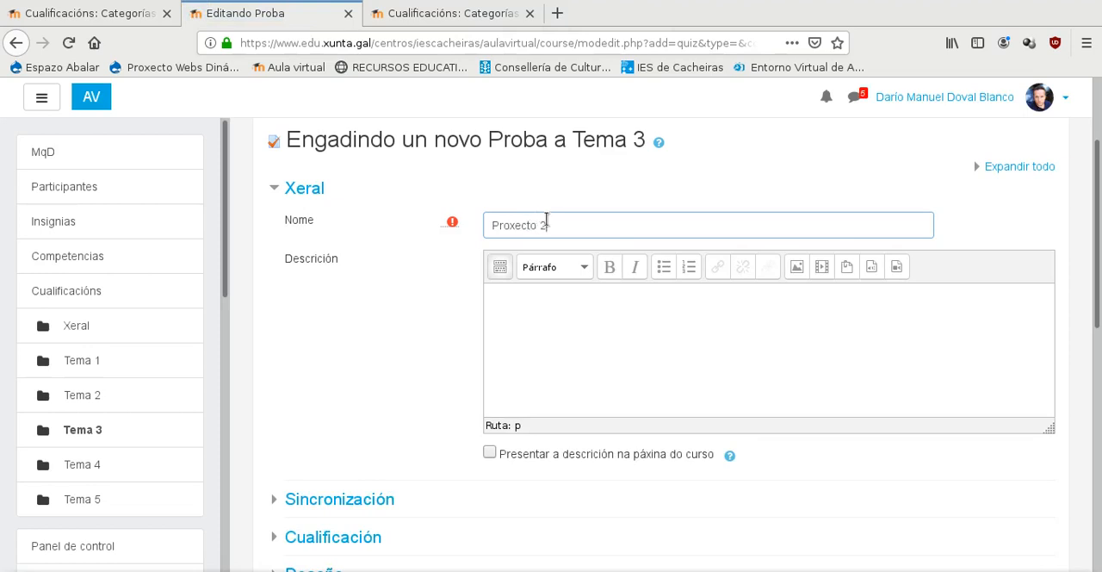
# - Set the quiz's grade category to the last Proxectos category listed, then save it and return to the course
pyautogui.scroll(-7, 517, 322)
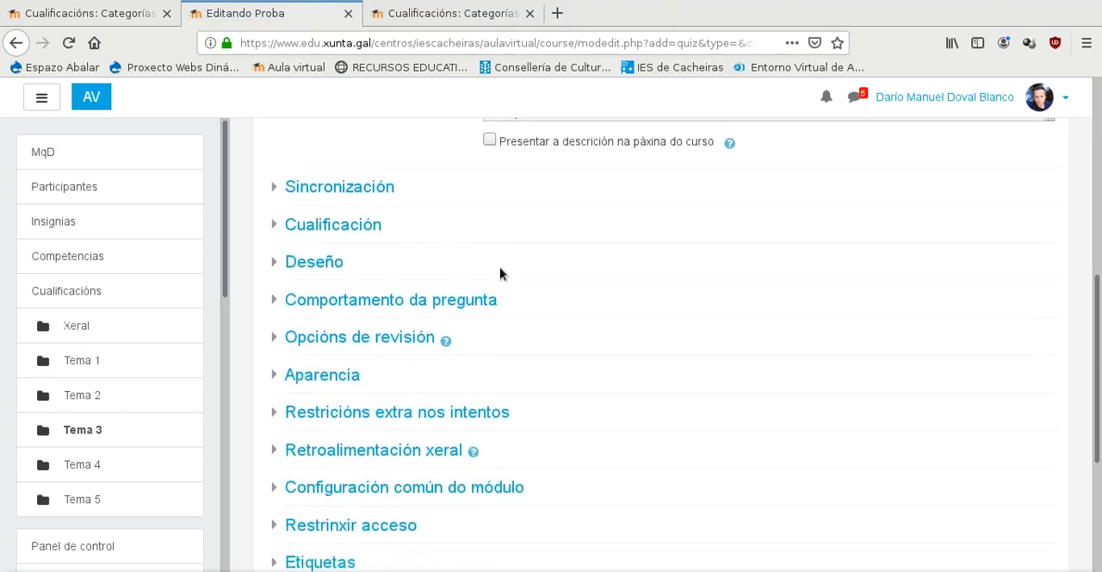
pyautogui.click(271, 221)
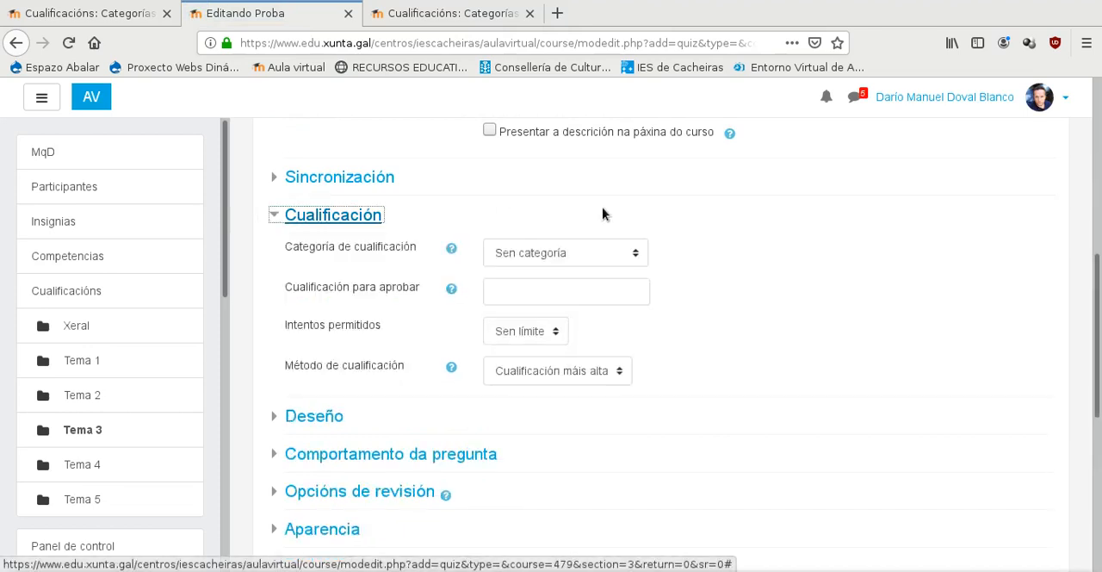
pyautogui.click(609, 258)
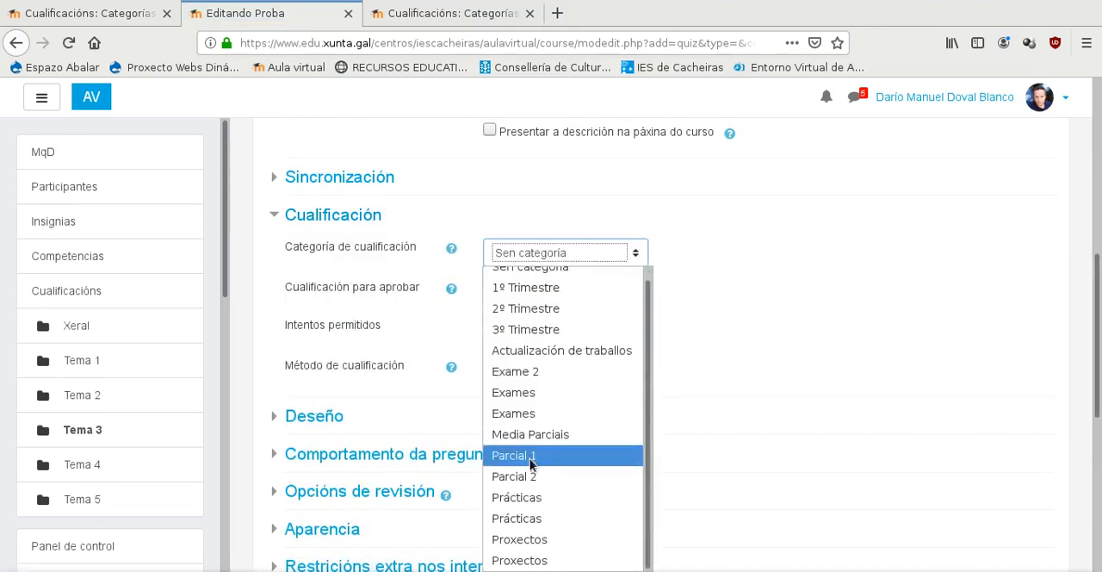
pyautogui.click(552, 562)
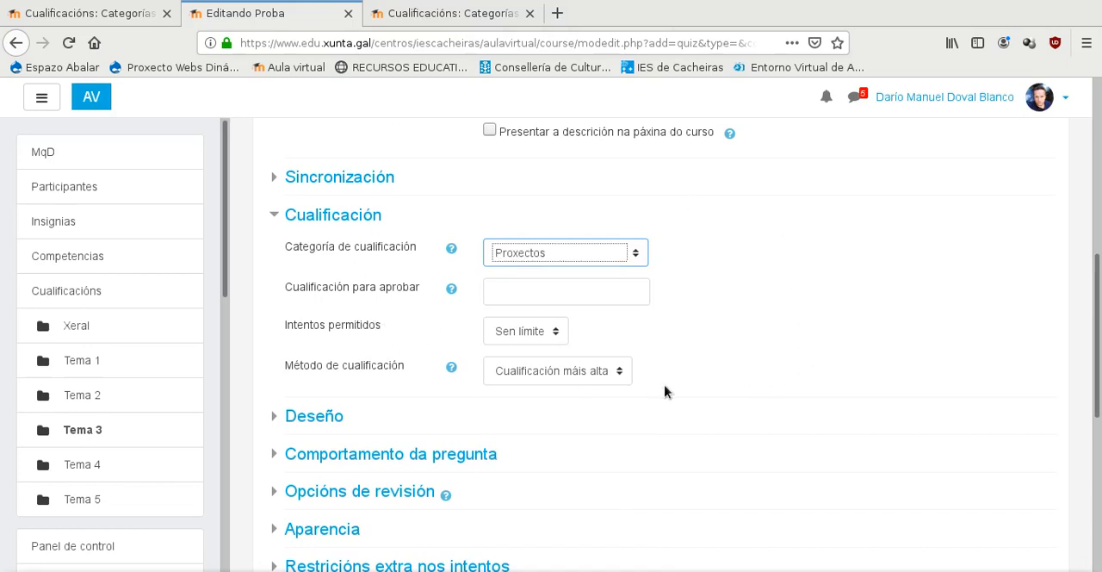
pyautogui.scroll(2, 706, 406)
pyautogui.scroll(-6, 758, 332)
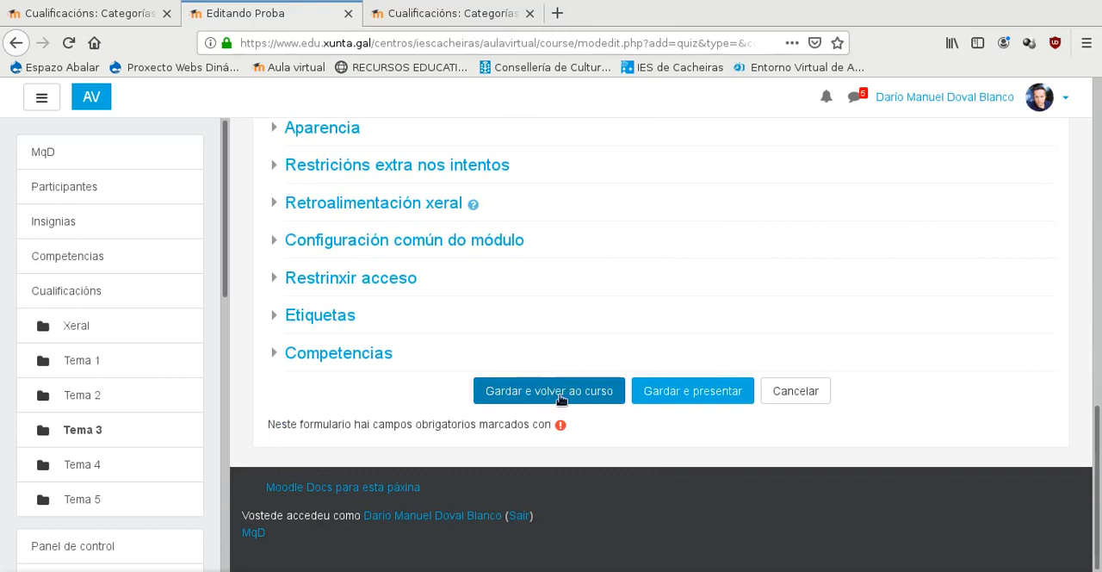
pyautogui.click(559, 394)
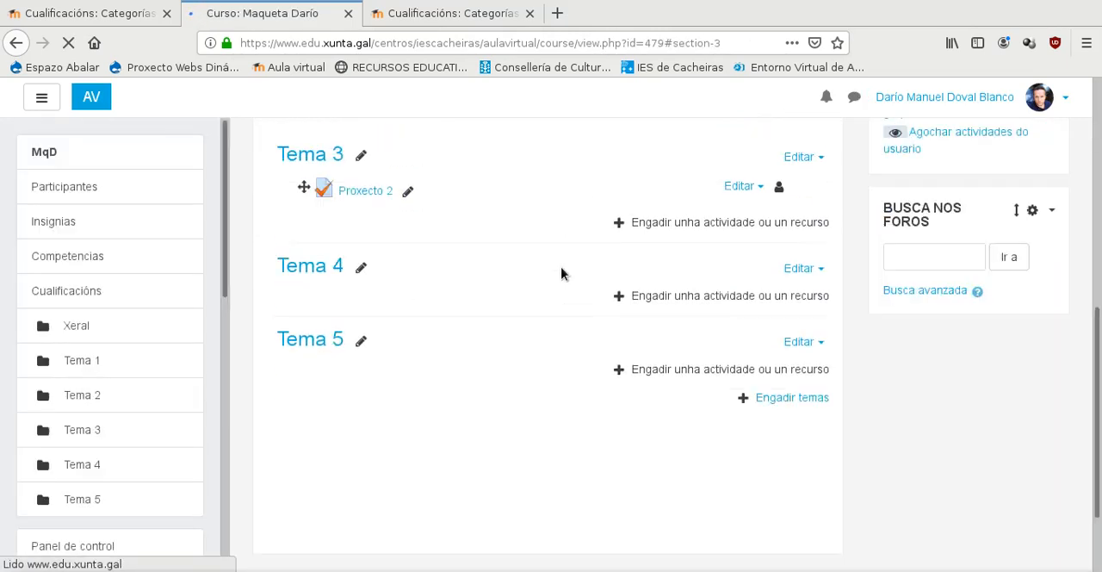
# - Add a new Tarefa activity to Tema 4 and name it Práctica 2
pyautogui.scroll(4, 336, 241)
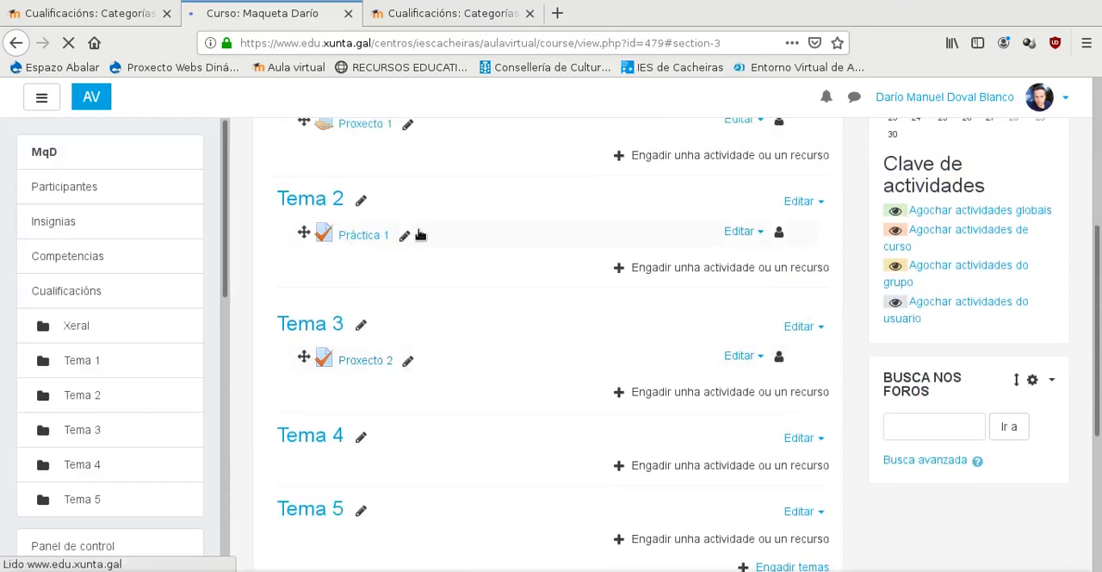
pyautogui.scroll(-2, 445, 246)
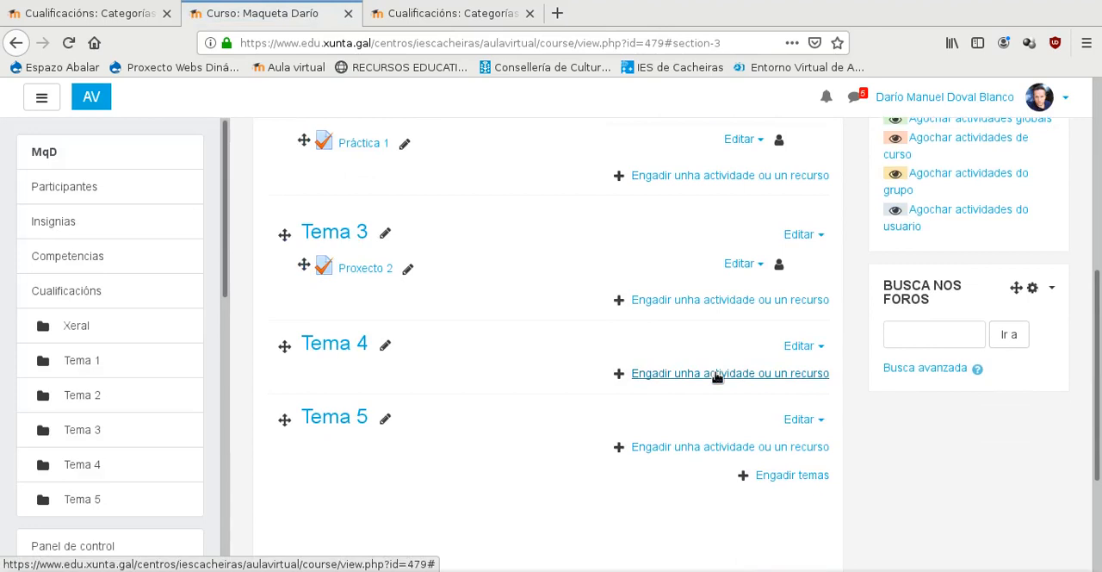
pyautogui.click(714, 374)
pyautogui.moveTo(522, 163); pyautogui.dragTo(534, 441)
pyautogui.click(359, 272)
pyautogui.click(631, 565)
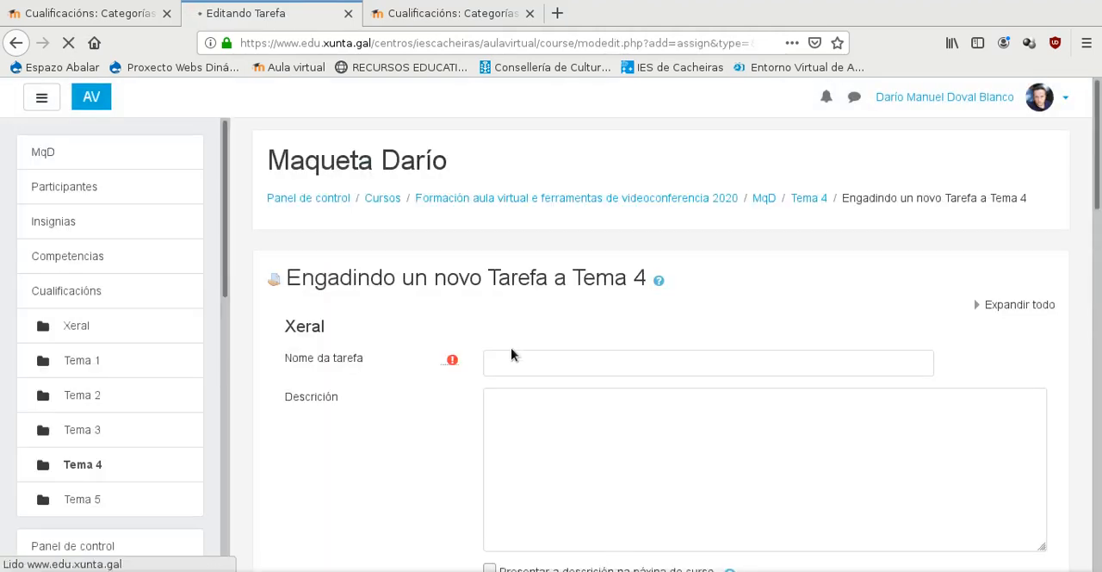
pyautogui.click(515, 356)
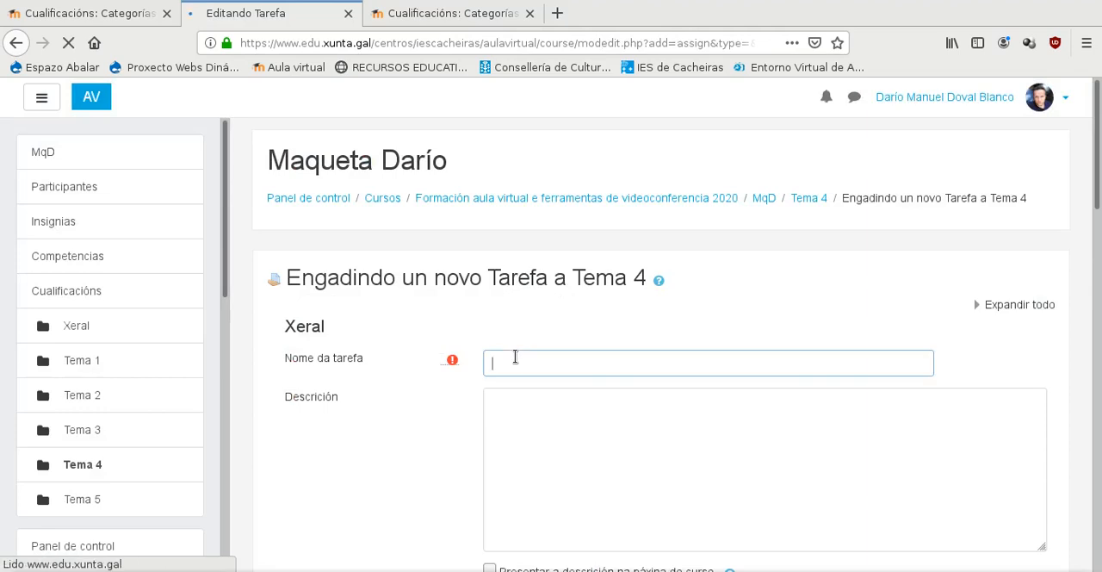
pyautogui.write('Práctica2')
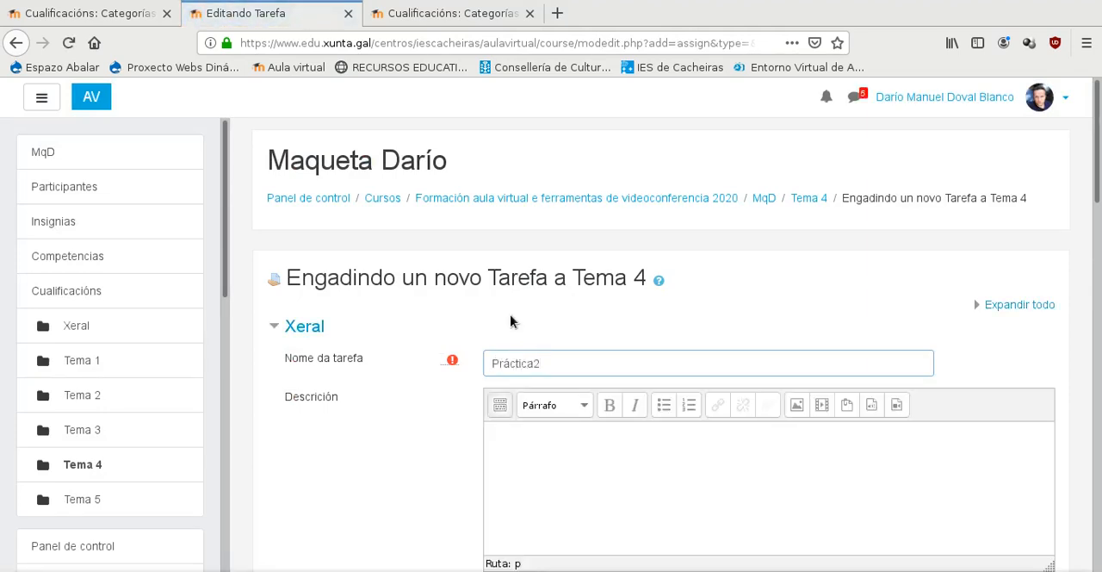
# - Set the task's grade category to the second Prácticas category listed, then save it and return to the course
pyautogui.scroll(-12, 511, 322)
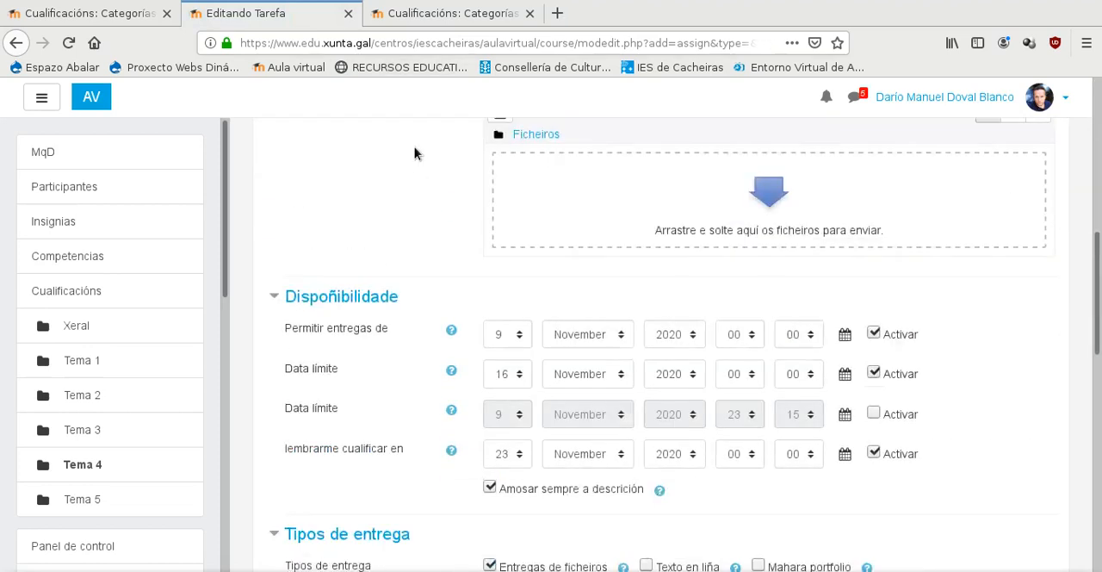
pyautogui.scroll(-3, 416, 263)
pyautogui.click(275, 346)
pyautogui.scroll(-2, 485, 323)
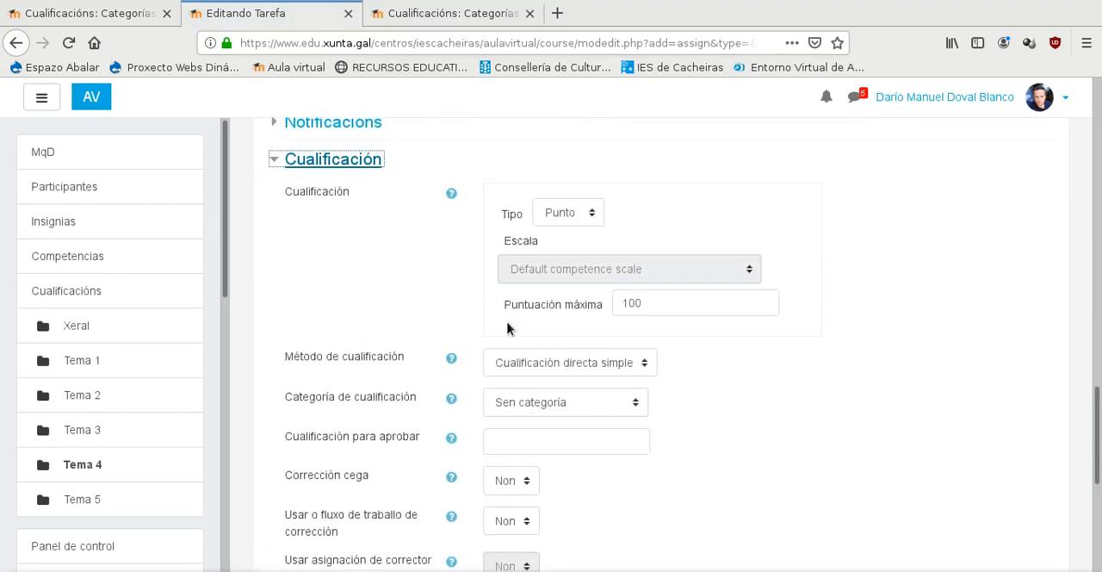
pyautogui.click(550, 402)
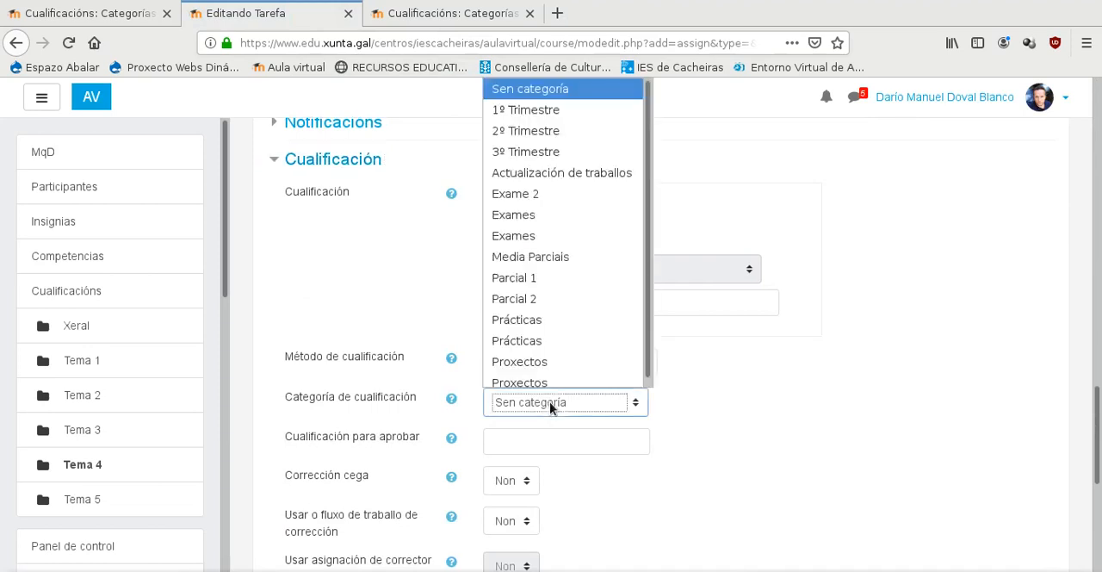
pyautogui.click(565, 342)
pyautogui.scroll(-5, 750, 377)
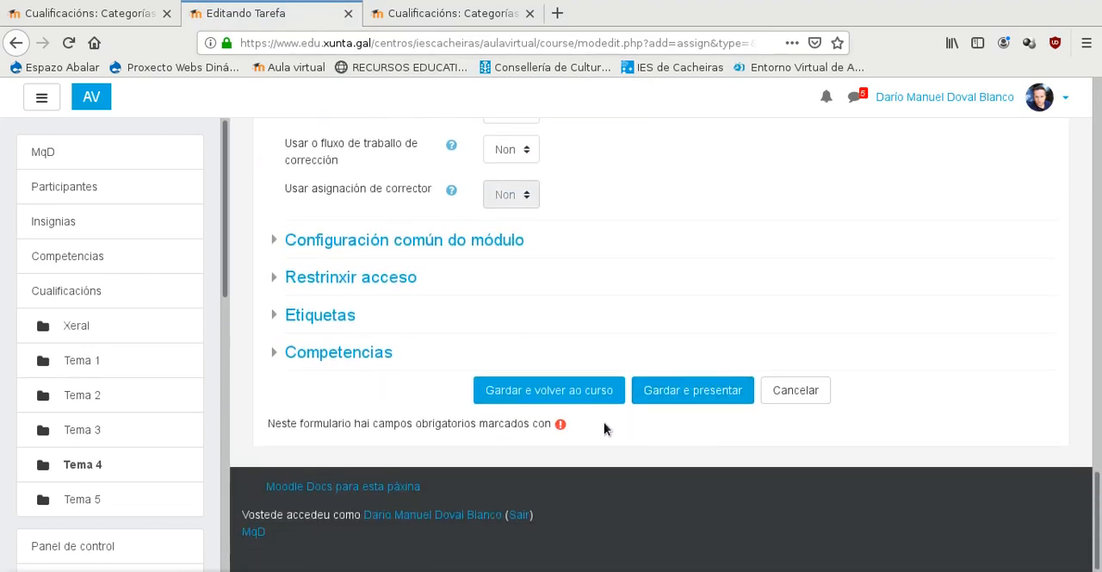
pyautogui.click(567, 398)
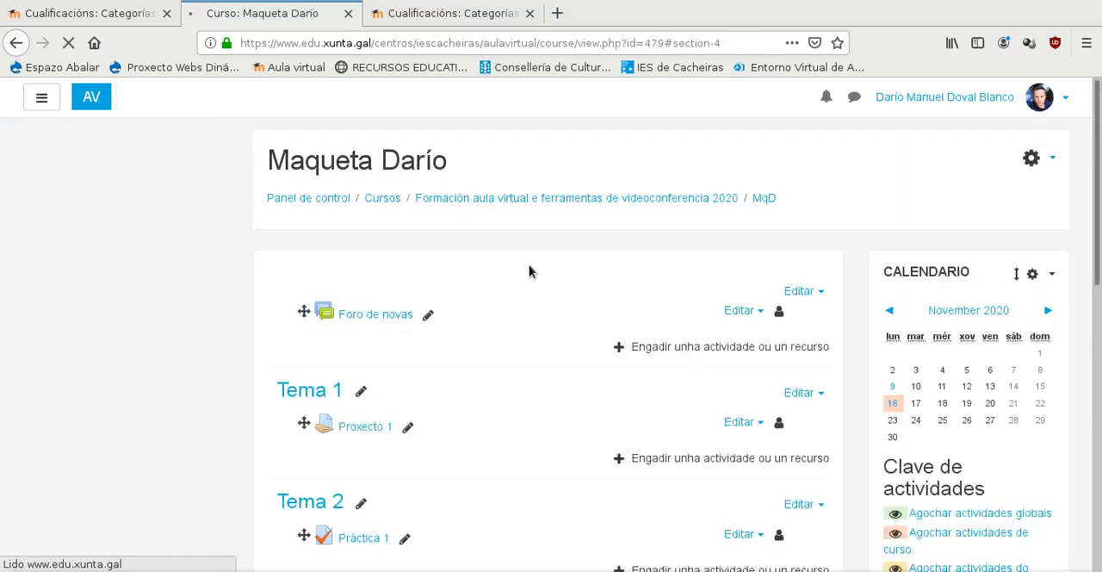
# - Open the course's gradebook settings (Axustes do libro de cualificacións)
pyautogui.scroll(10, 552, 403)
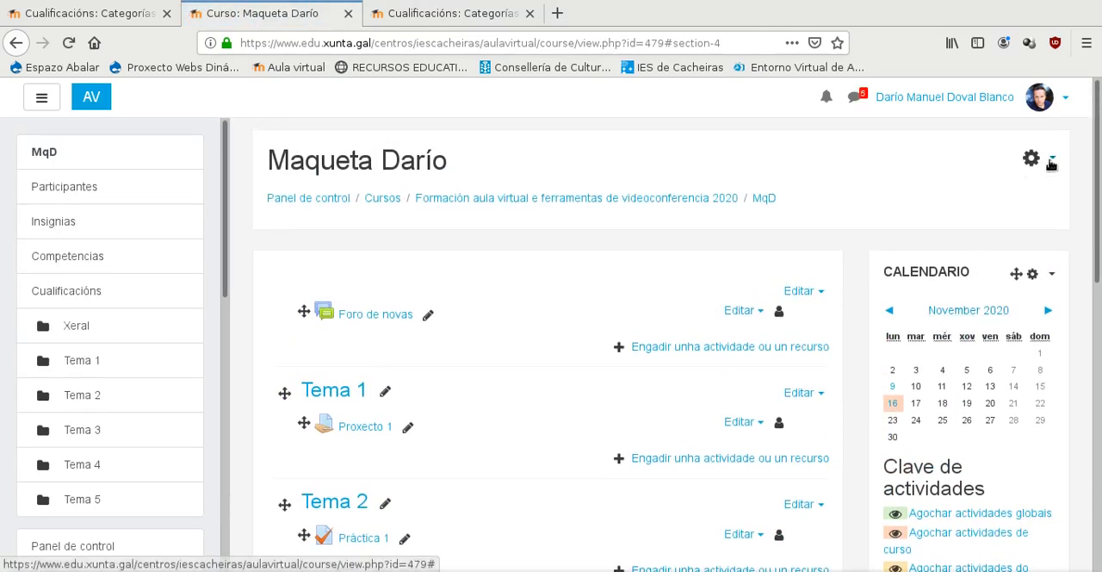
pyautogui.click(1050, 160)
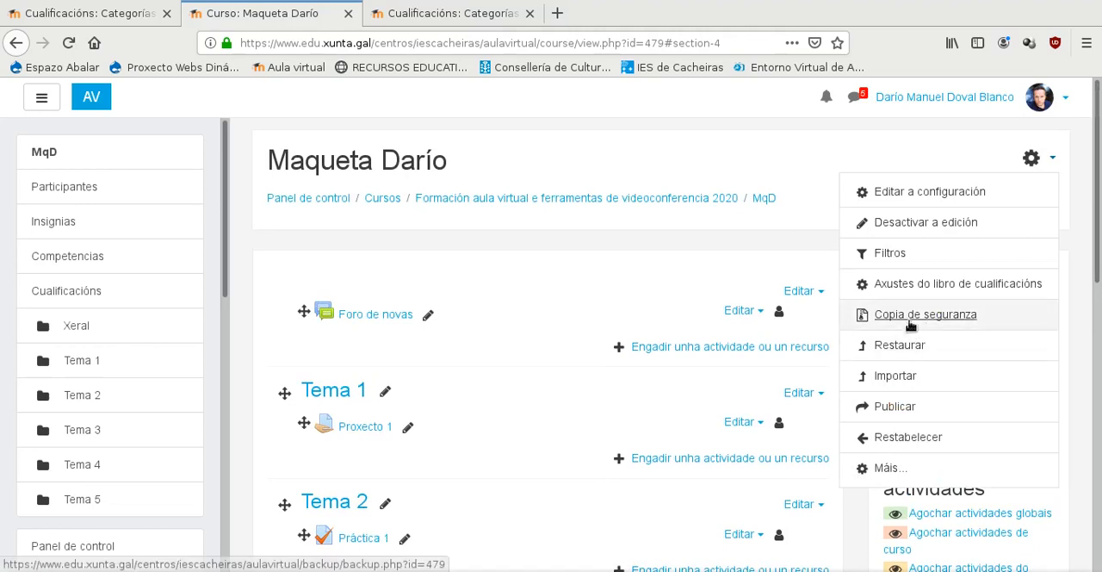
pyautogui.click(910, 285)
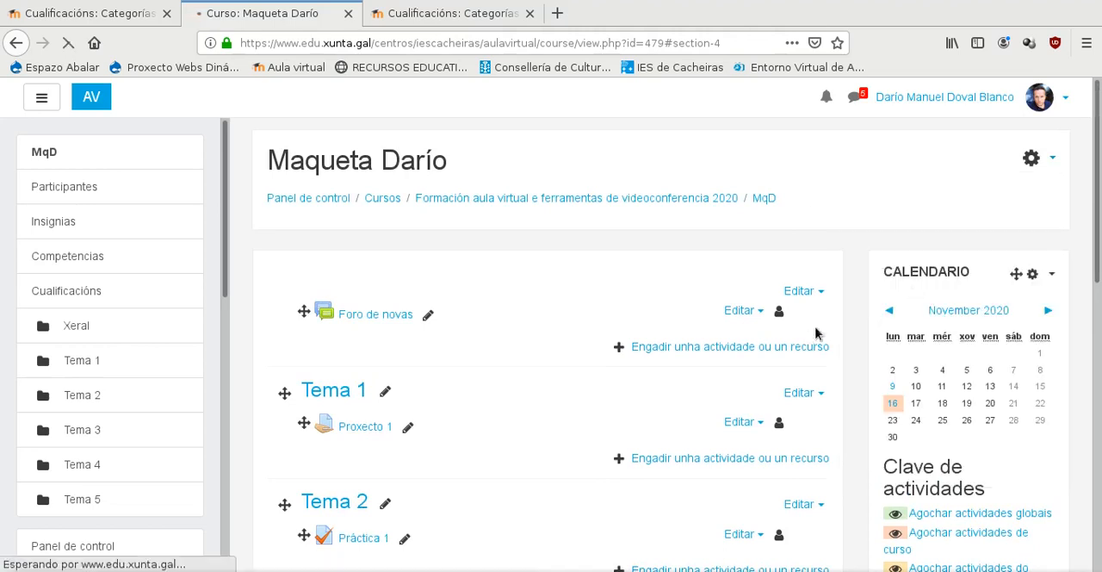
# - Examine the gradebook tree to check which categories of Parcial 1 and Parcial 2 hold the new activities
pyautogui.scroll(-8, 544, 384)
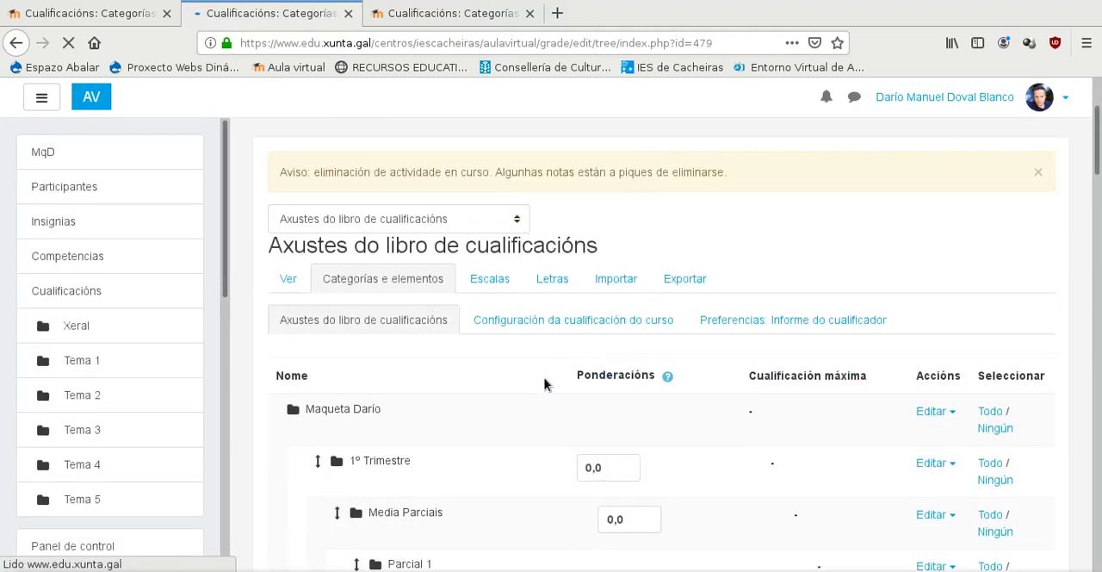
pyautogui.scroll(-1, 543, 384)
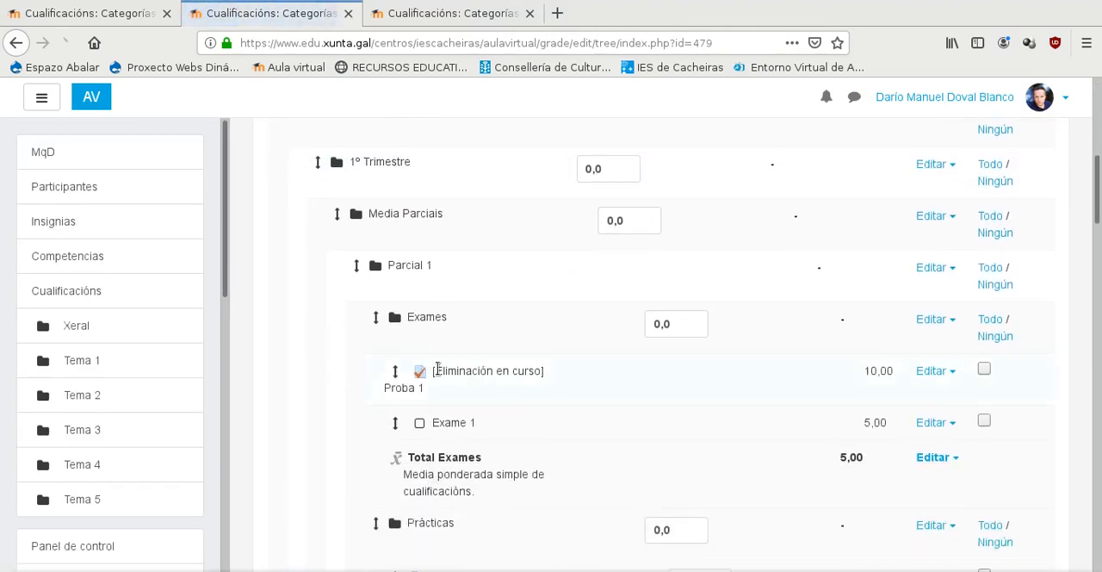
pyautogui.scroll(-2, 408, 356)
pyautogui.scroll(-3, 433, 332)
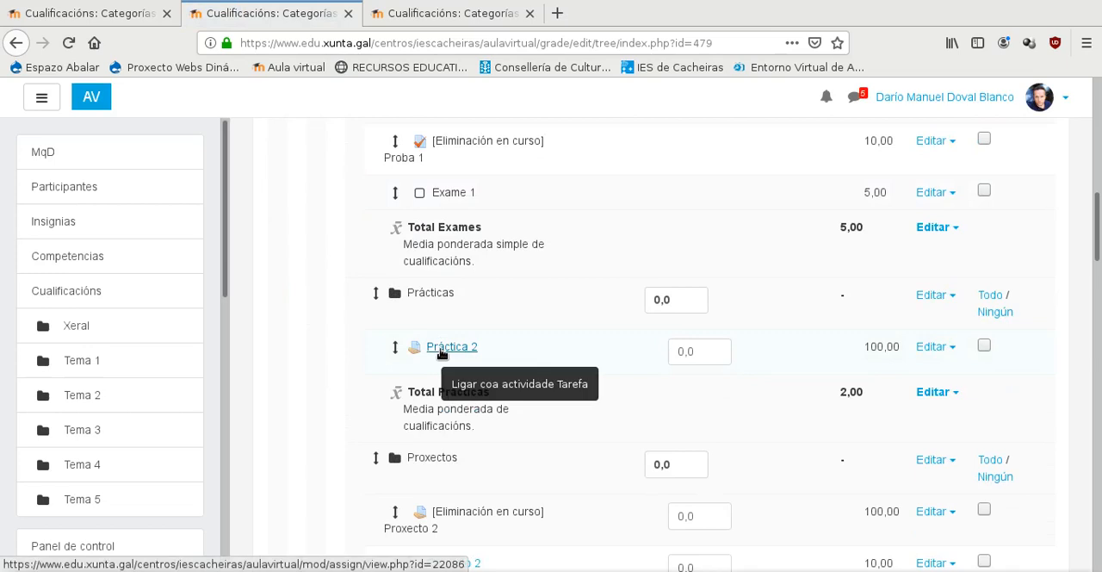
pyautogui.scroll(-2, 441, 353)
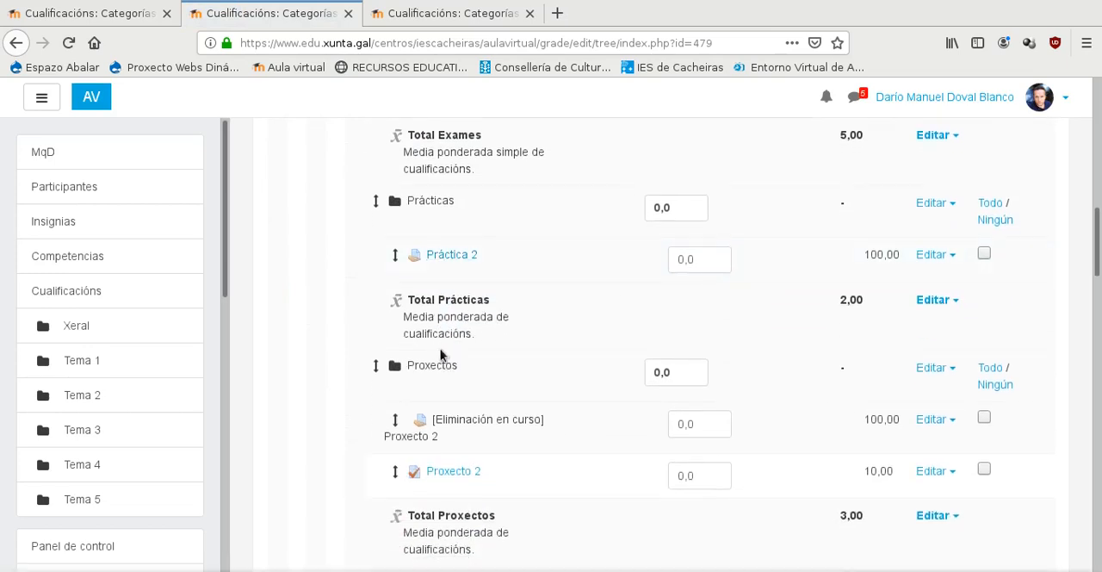
pyautogui.scroll(-3, 443, 357)
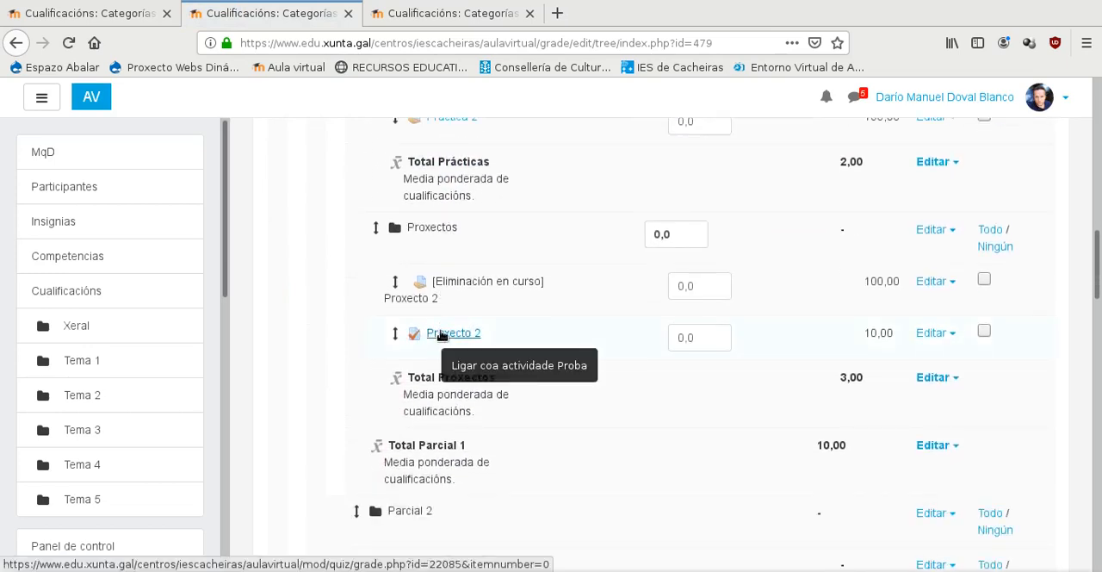
pyautogui.scroll(6, 441, 336)
pyautogui.scroll(-2, 440, 335)
pyautogui.scroll(-8, 440, 330)
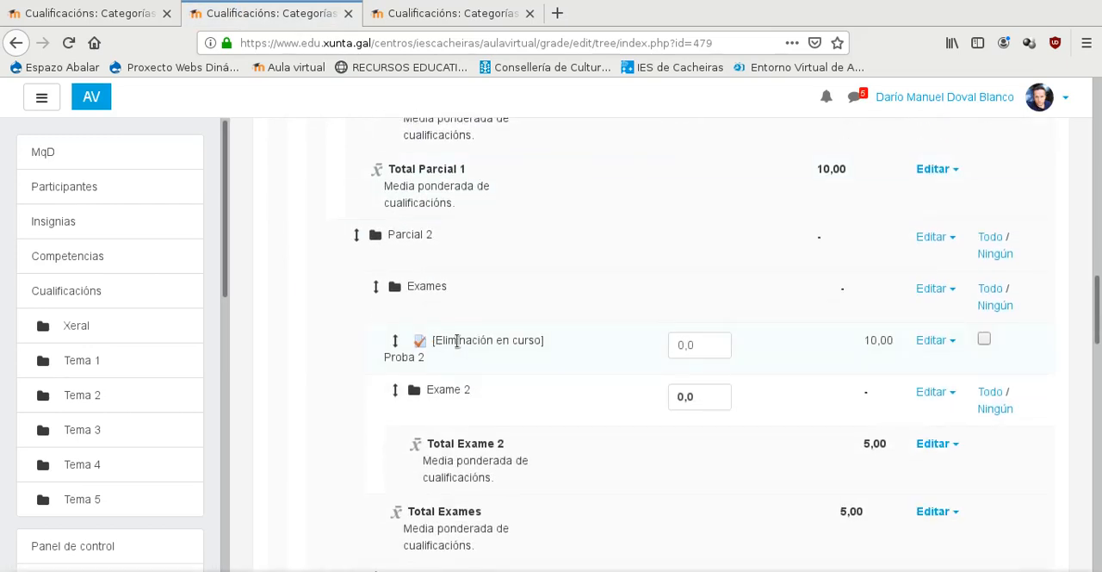
pyautogui.scroll(-5, 459, 342)
pyautogui.scroll(-3, 461, 343)
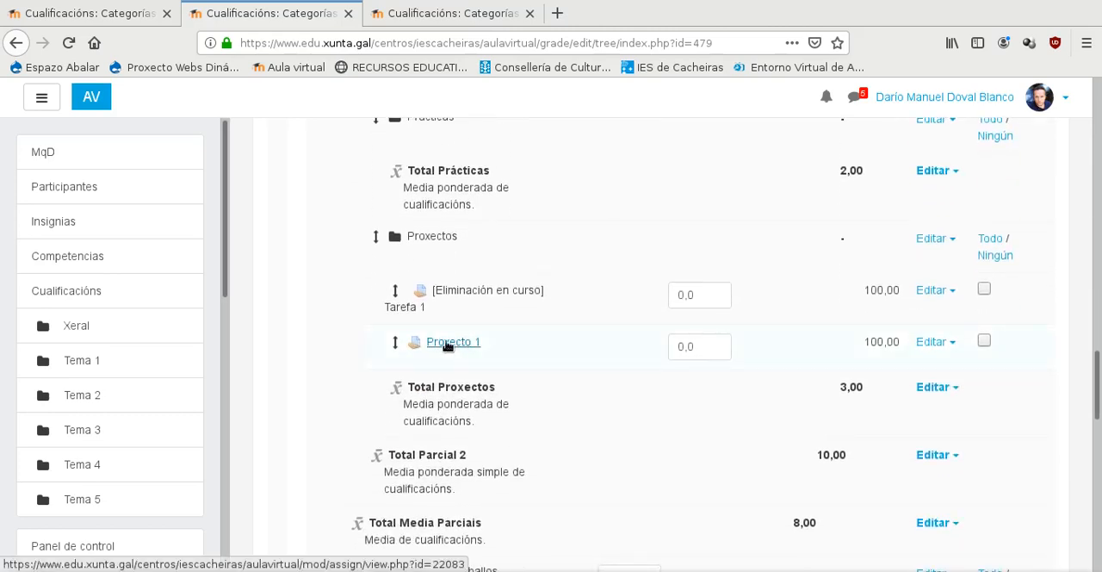
pyautogui.scroll(-3, 422, 344)
pyautogui.scroll(-4, 421, 341)
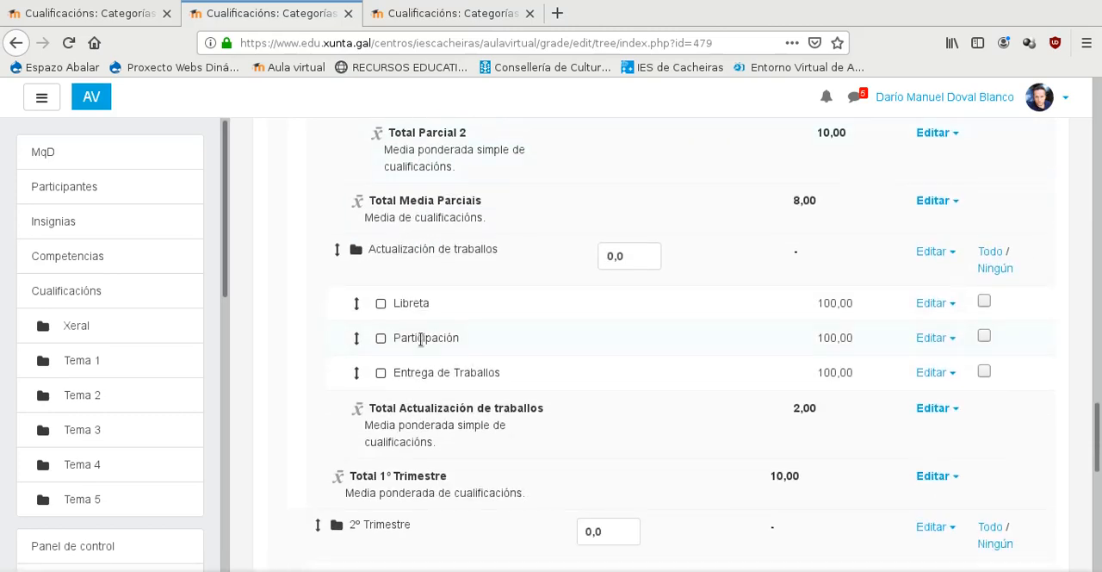
# - Move the course-level Práctica 1 item into the second Prácticas category listed, the one under Parcial 2
pyautogui.scroll(-7, 422, 343)
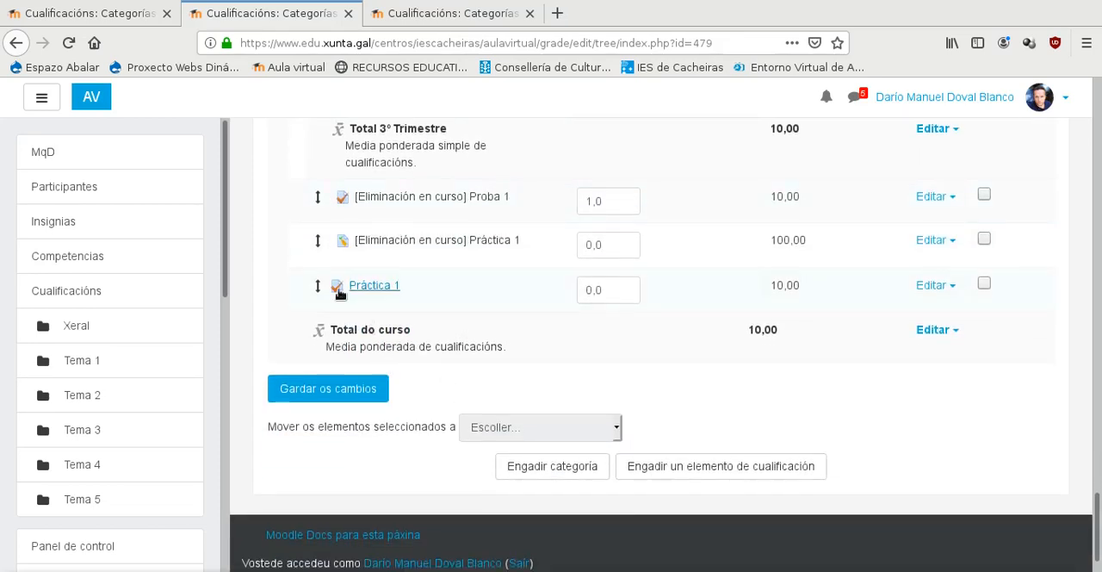
pyautogui.click(984, 285)
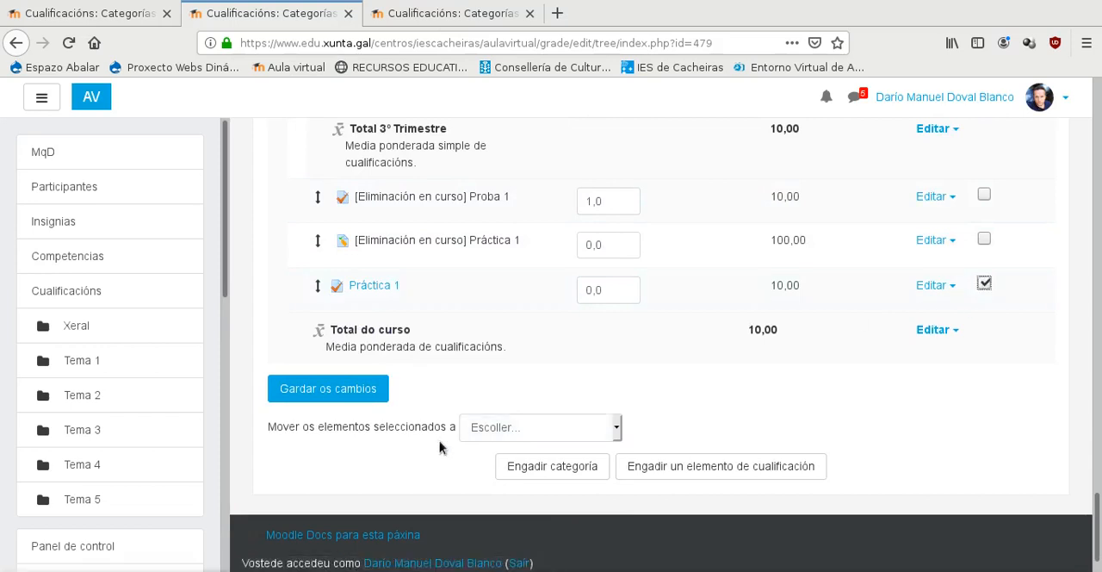
pyautogui.click(617, 428)
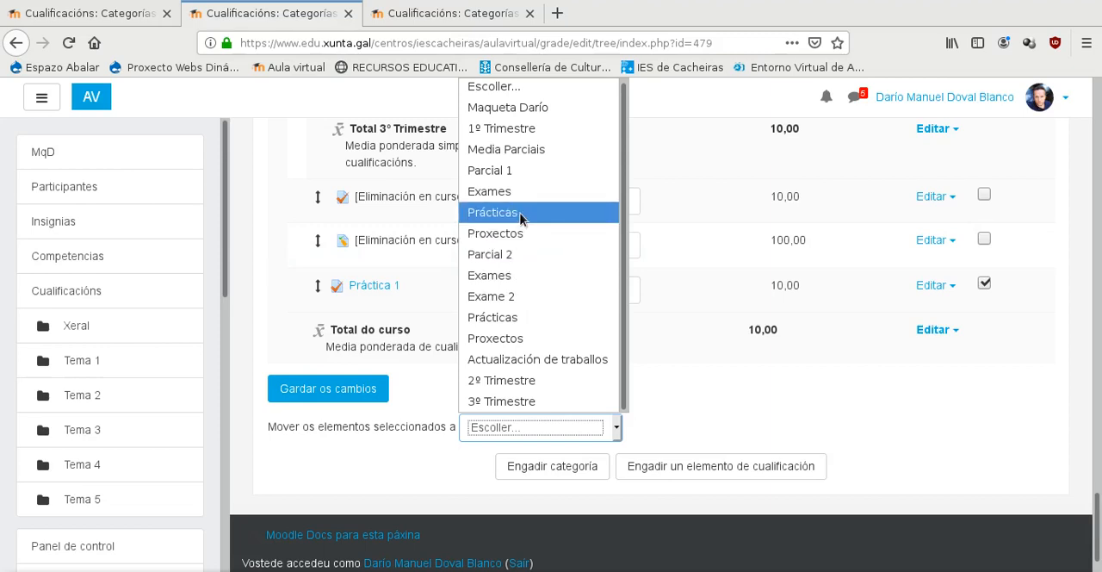
pyautogui.click(537, 317)
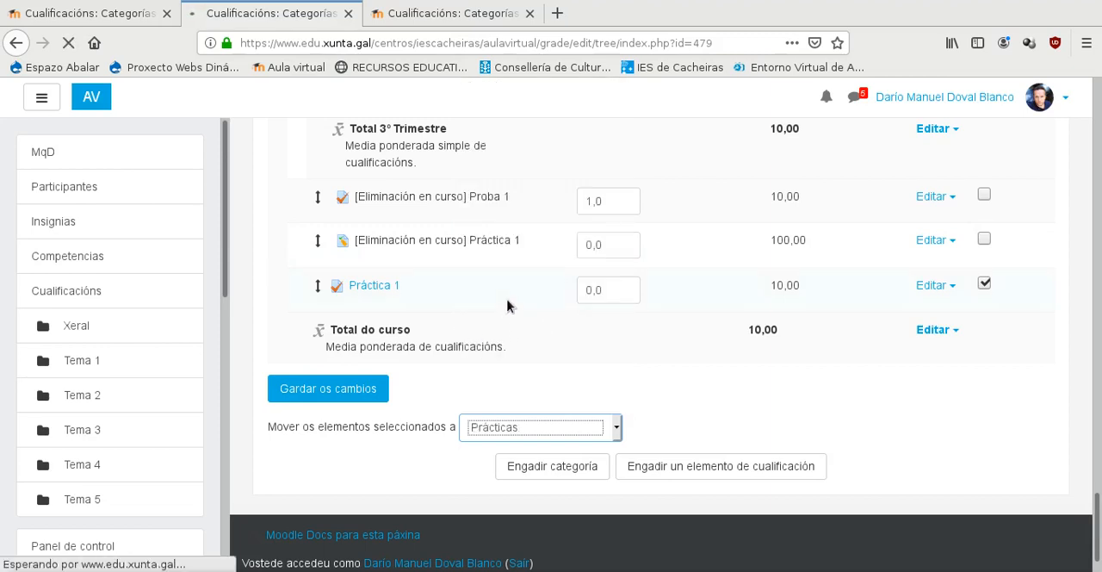
# - Move Práctica 1 from Parcial 2 into Parcial 1's Prácticas category, directly after Práctica 2
pyautogui.scroll(-5, 413, 277)
pyautogui.scroll(-8, 432, 277)
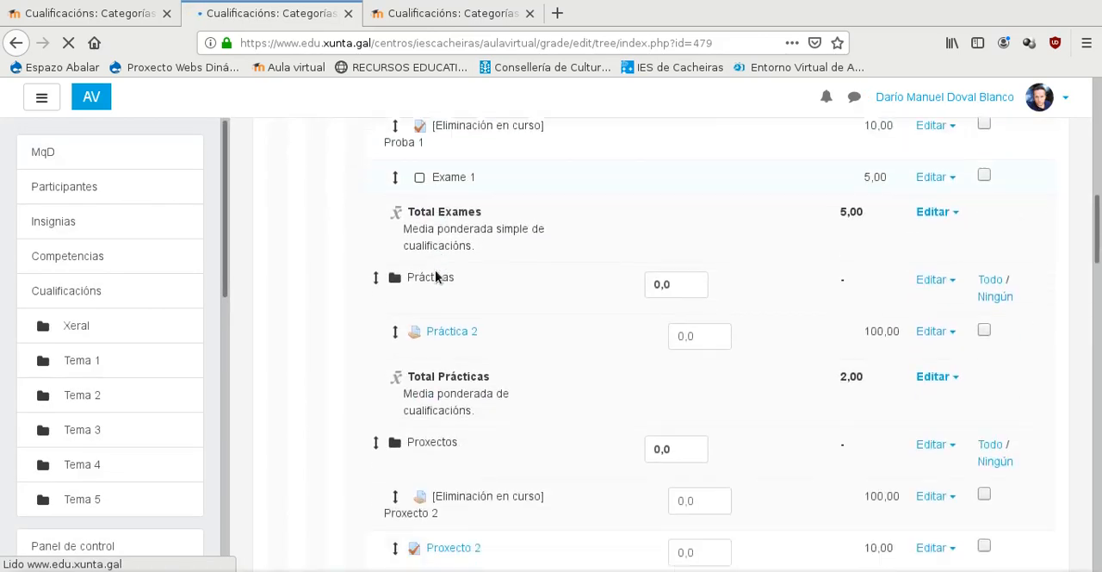
pyautogui.scroll(-8, 436, 275)
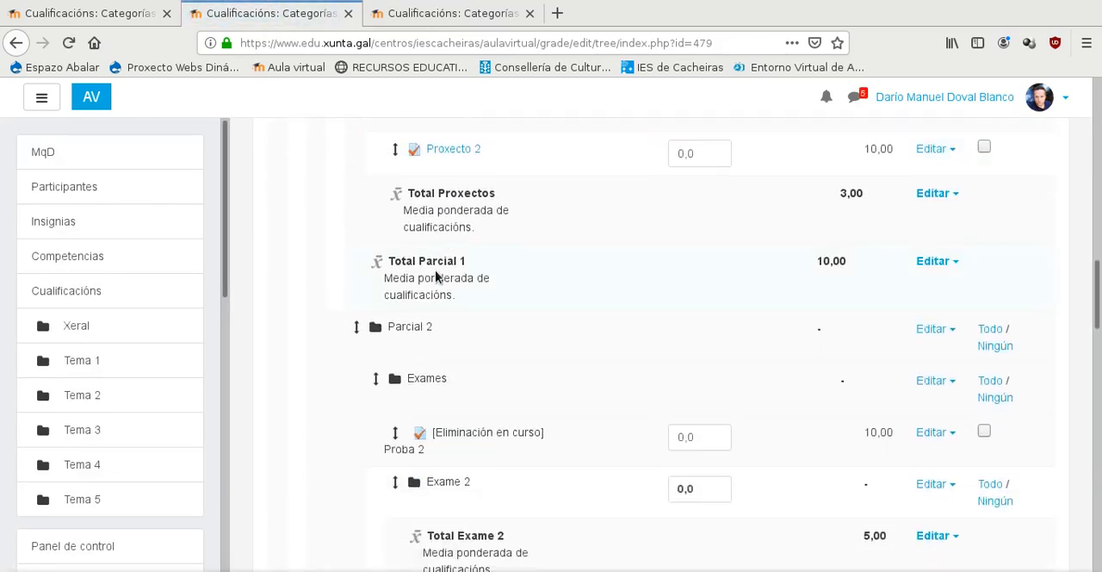
pyautogui.scroll(-3, 436, 275)
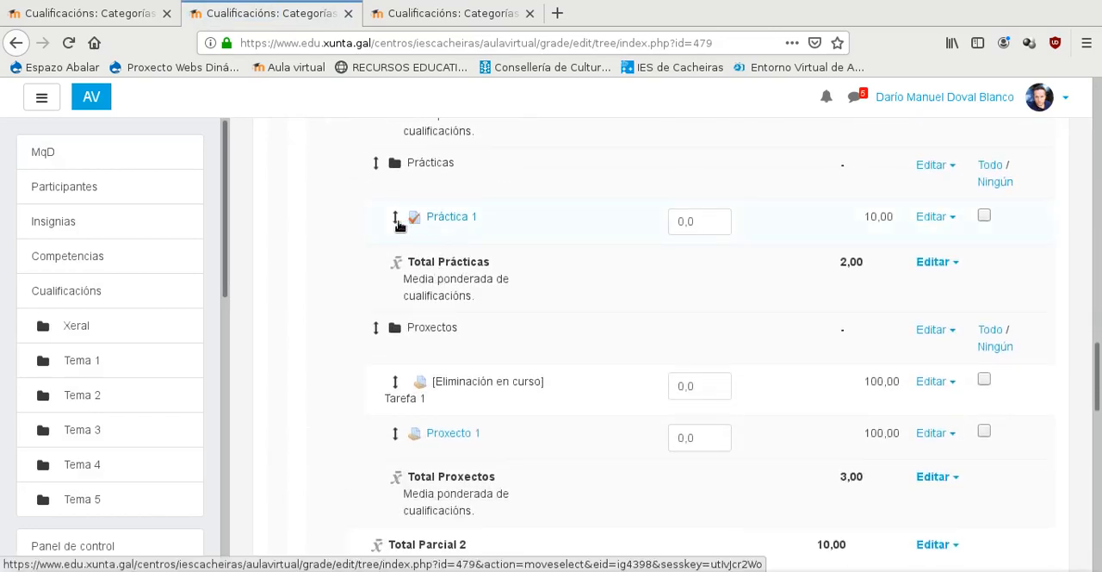
pyautogui.scroll(8, 377, 251)
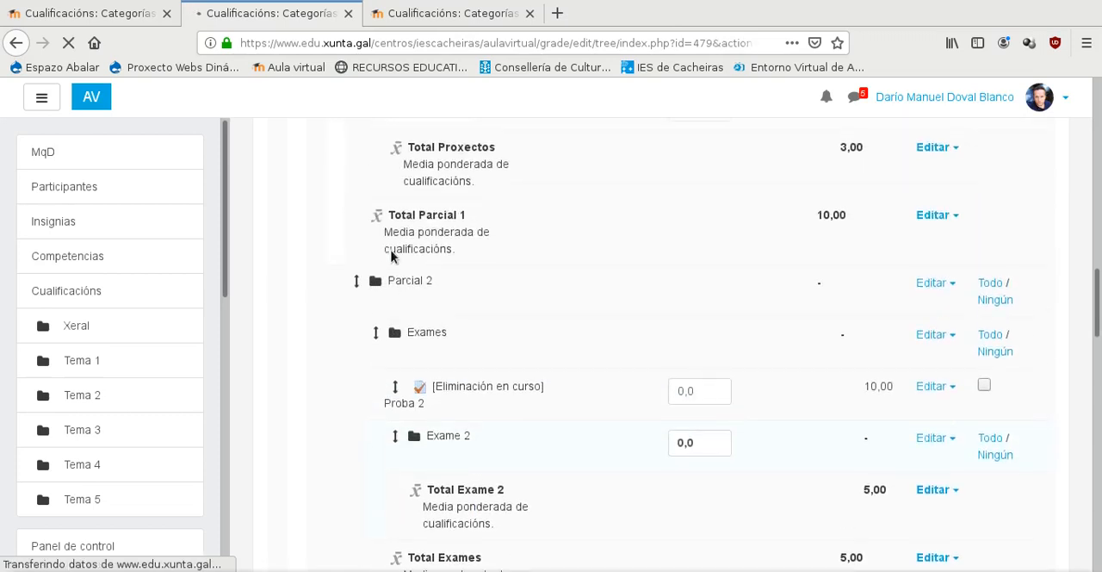
pyautogui.scroll(-5, 425, 264)
pyautogui.scroll(-3, 425, 272)
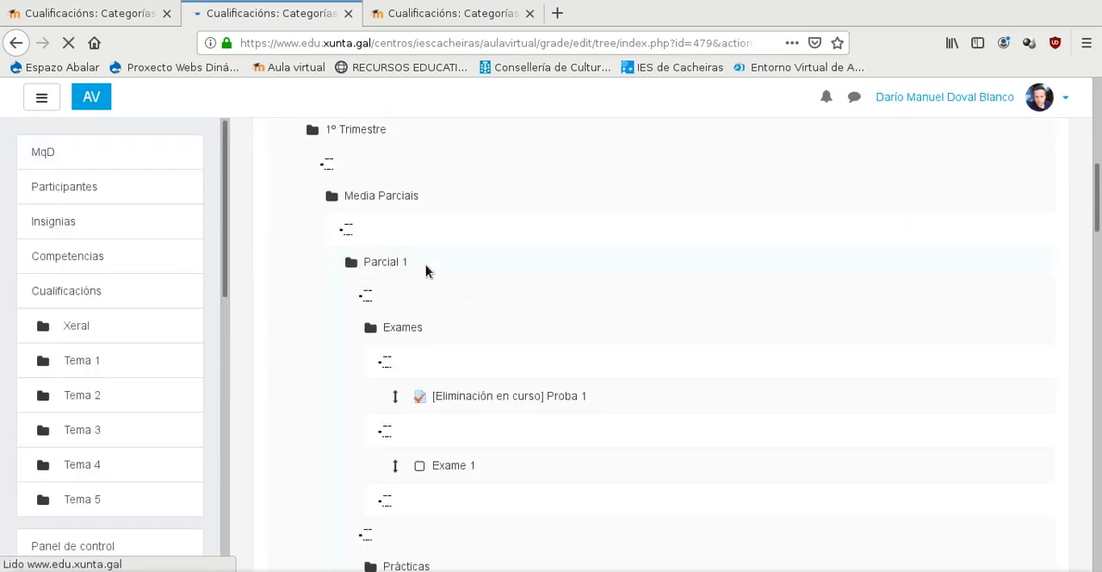
pyautogui.scroll(-5, 426, 265)
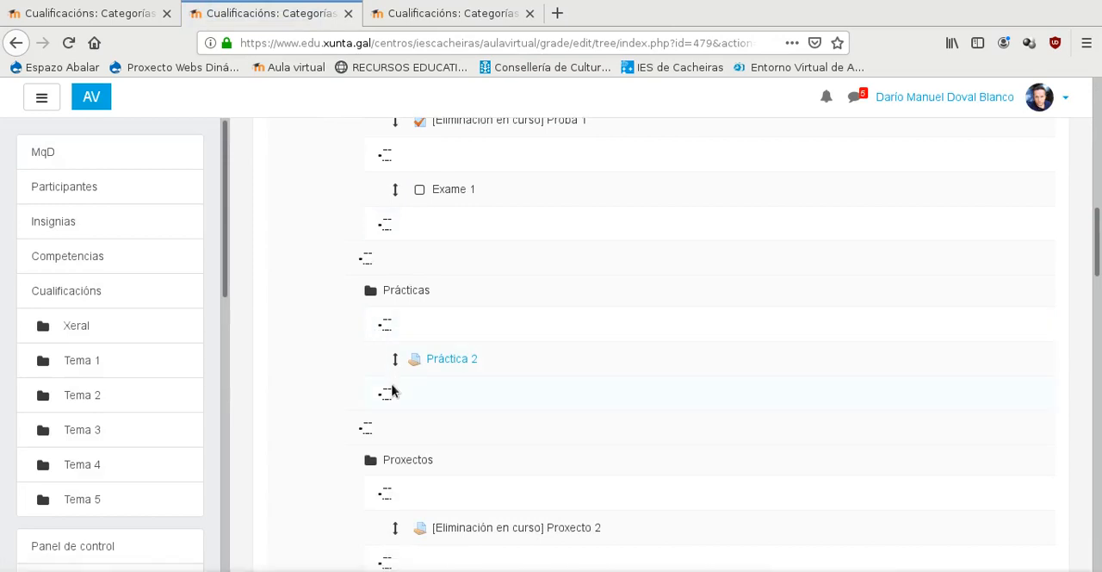
pyautogui.click(388, 394)
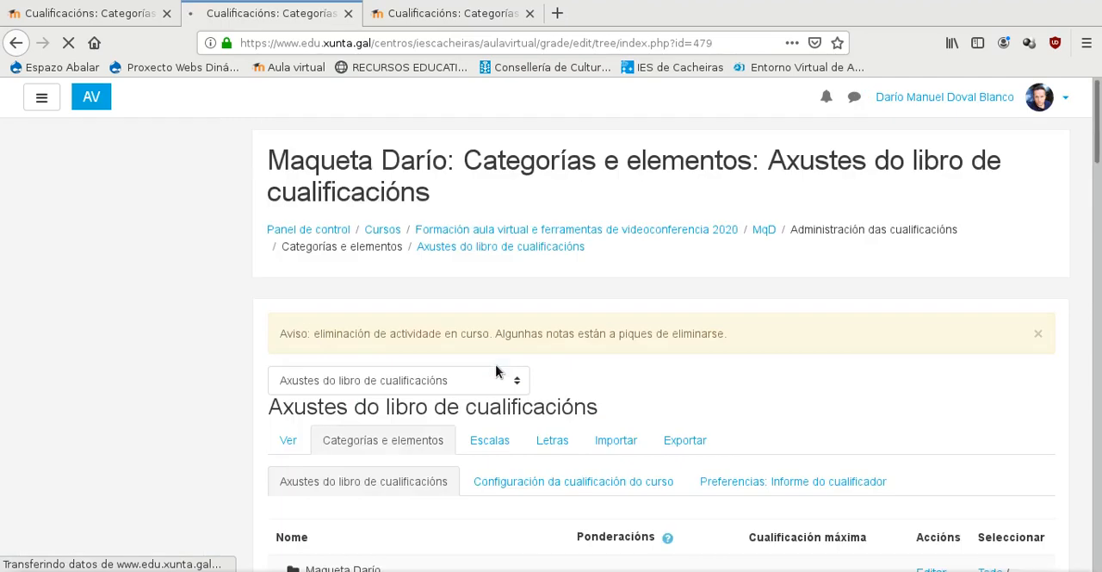
# - Move Práctica 2 from Parcial 1 into the empty Prácticas category of Parcial 2
pyautogui.scroll(-6, 497, 369)
pyautogui.scroll(-4, 502, 365)
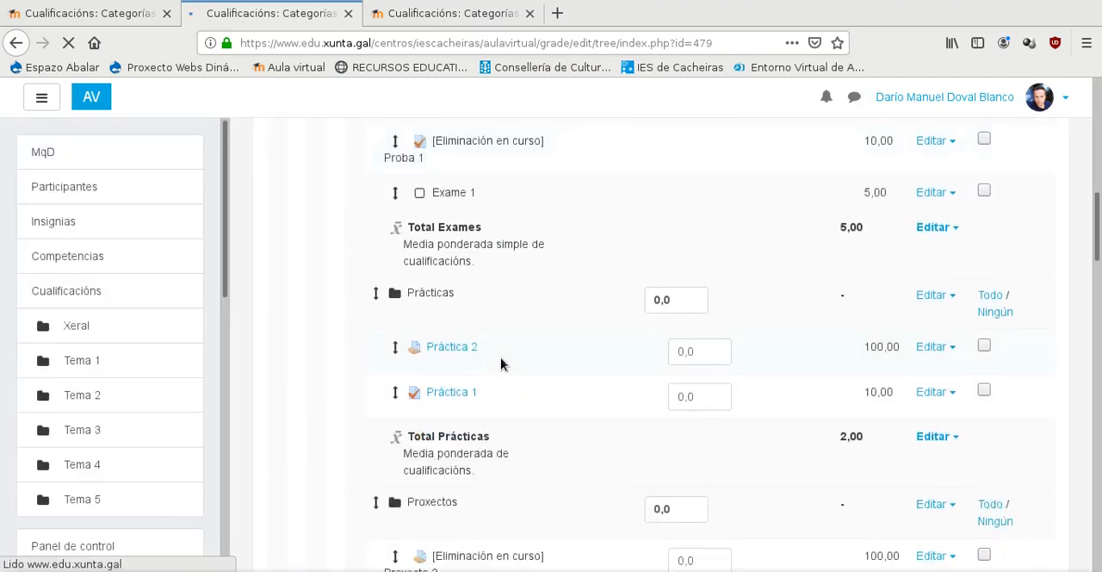
pyautogui.click(397, 347)
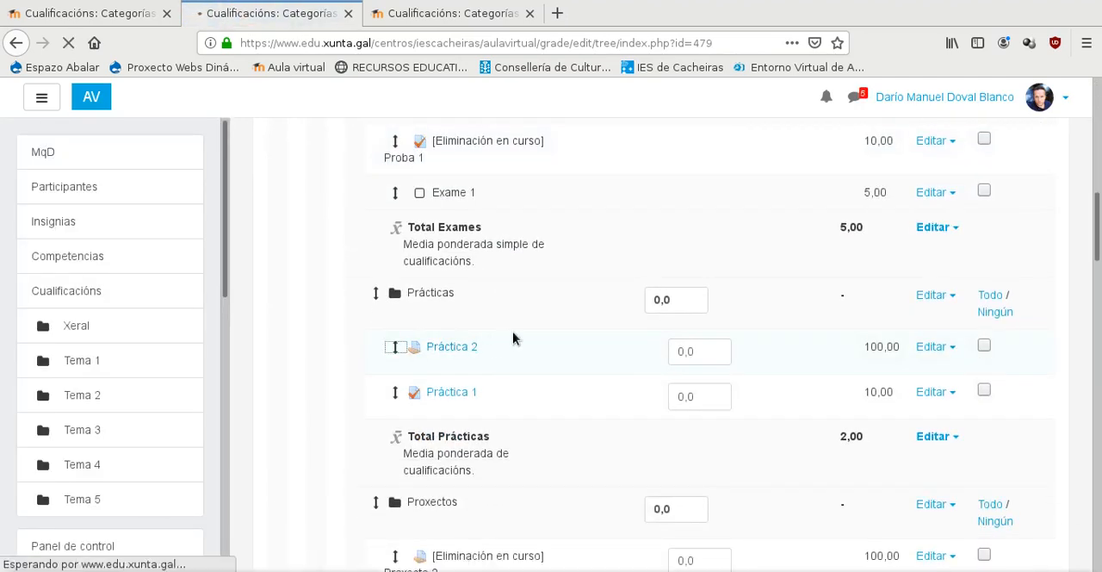
pyautogui.scroll(-15, 518, 335)
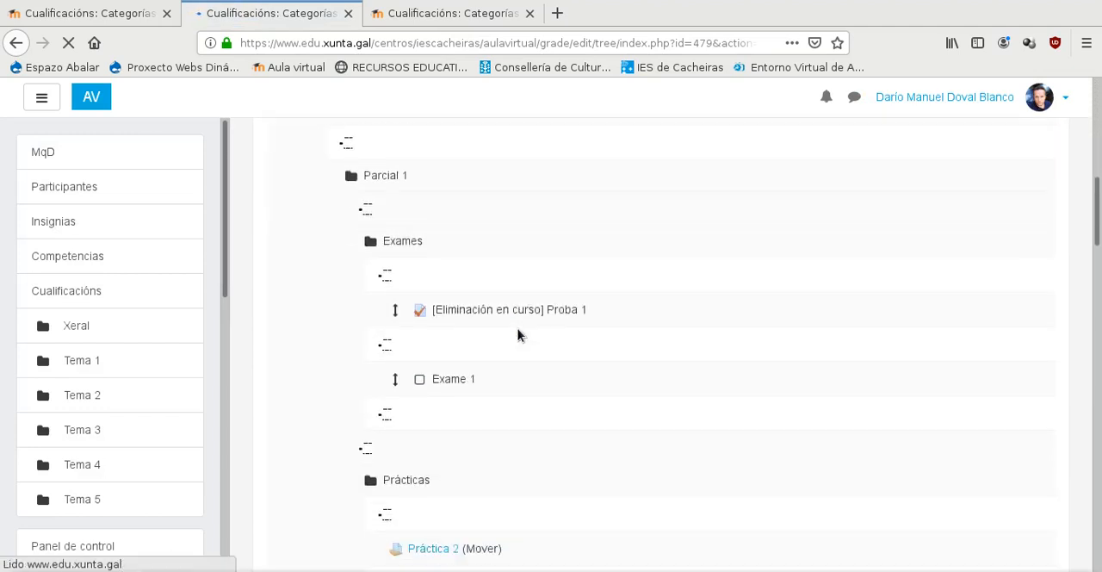
pyautogui.scroll(-5, 518, 335)
pyautogui.click(386, 262)
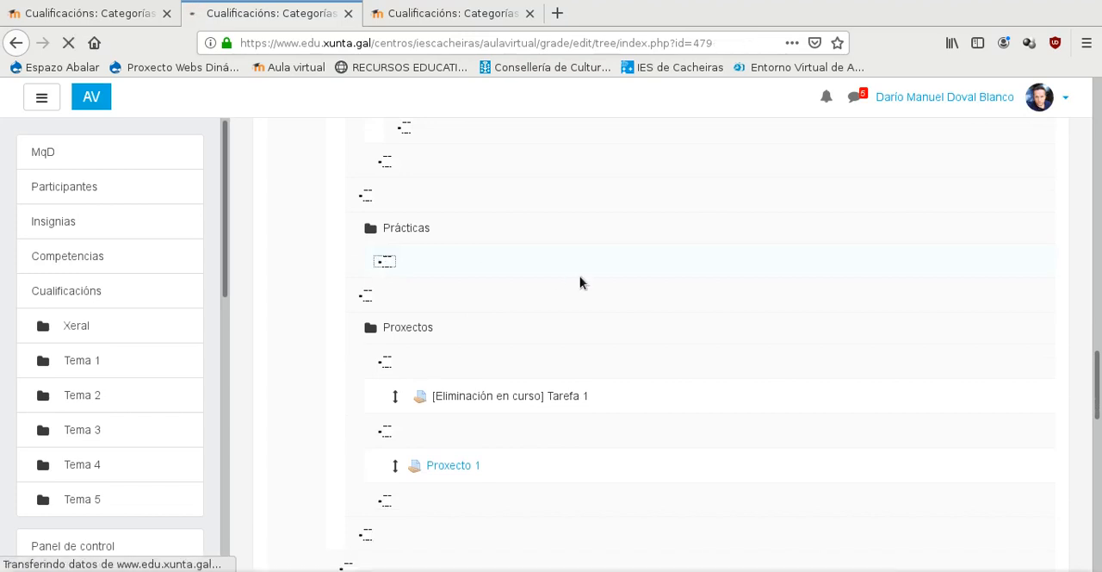
# - Move the active Proxecto 2 item from Parcial 1 into Parcial 2's Proxectos category, between Tarefa 1 and Proxecto 1
pyautogui.scroll(-5, 580, 282)
pyautogui.scroll(-5, 580, 276)
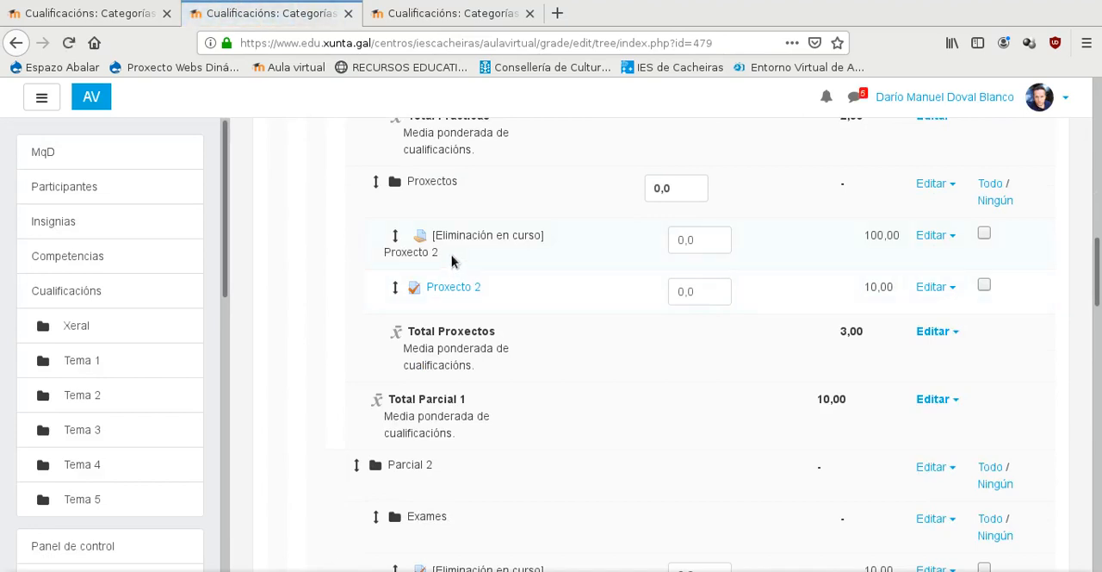
pyautogui.click(395, 288)
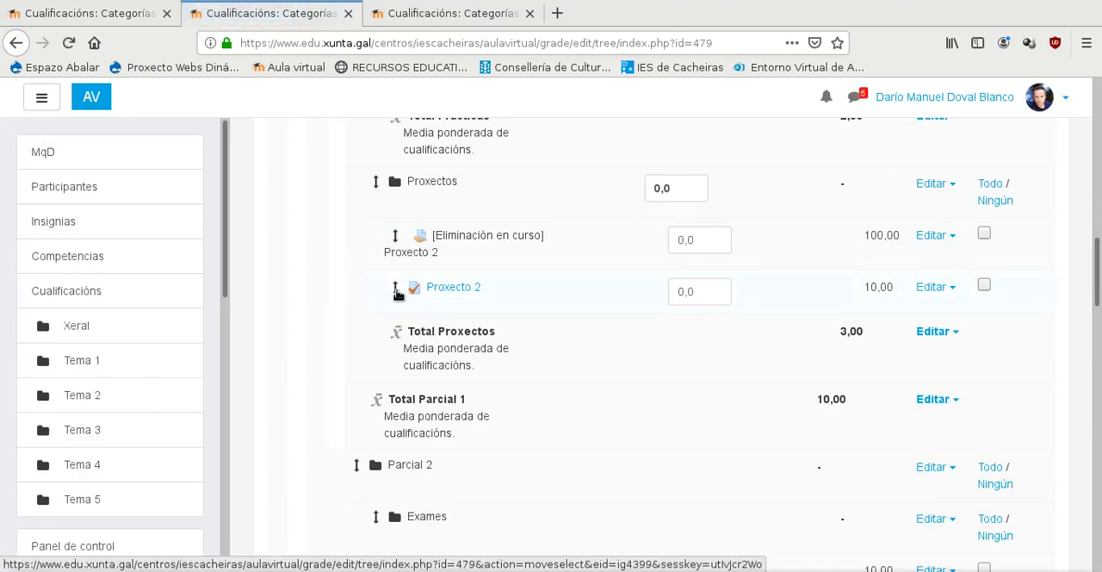
pyautogui.scroll(-10, 365, 304)
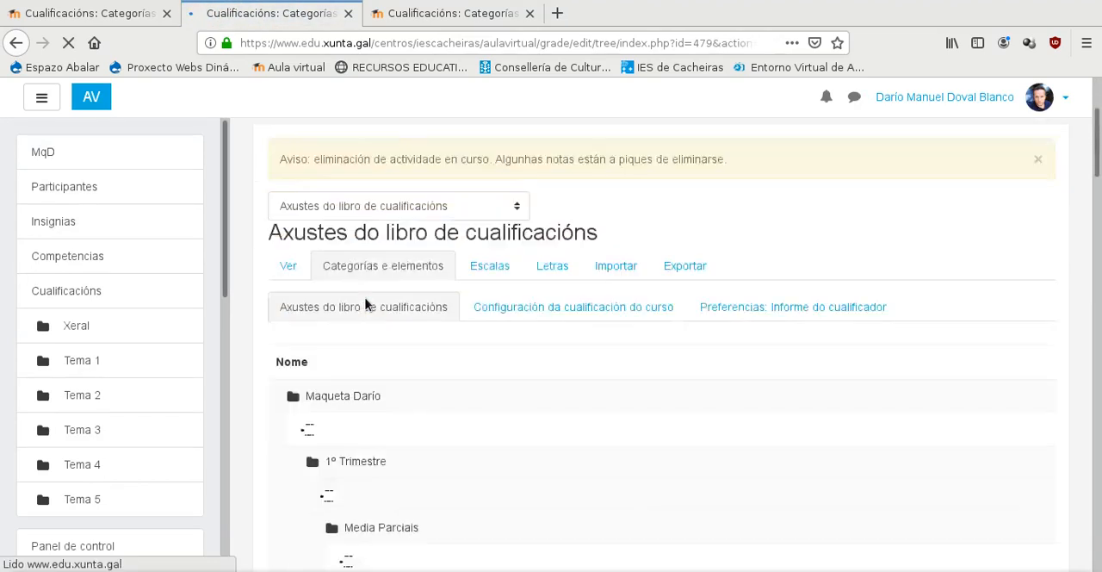
pyautogui.scroll(-5, 366, 303)
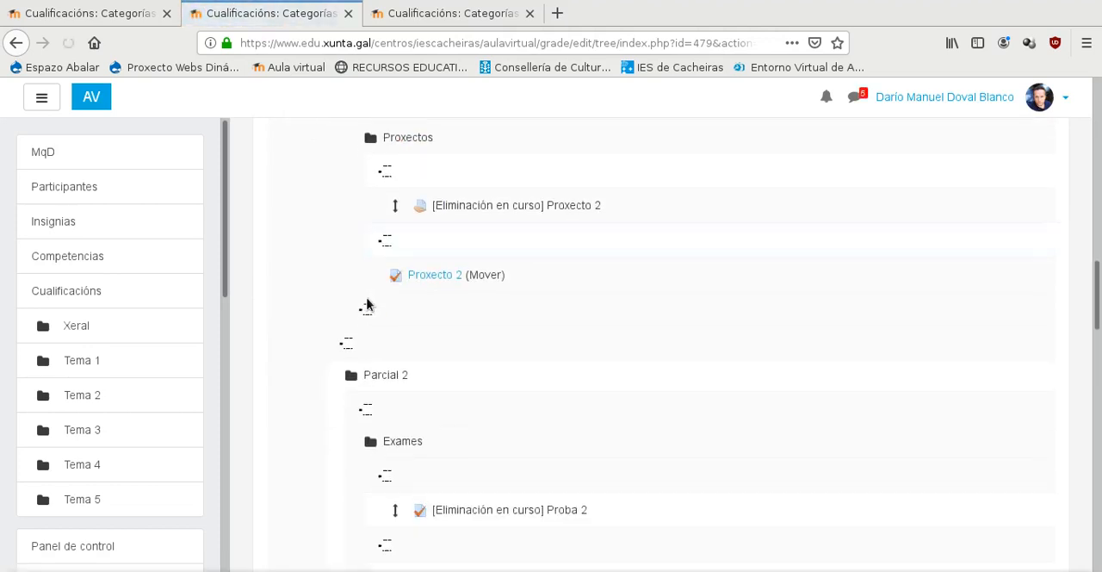
pyautogui.scroll(-3, 369, 301)
pyautogui.scroll(-10, 372, 299)
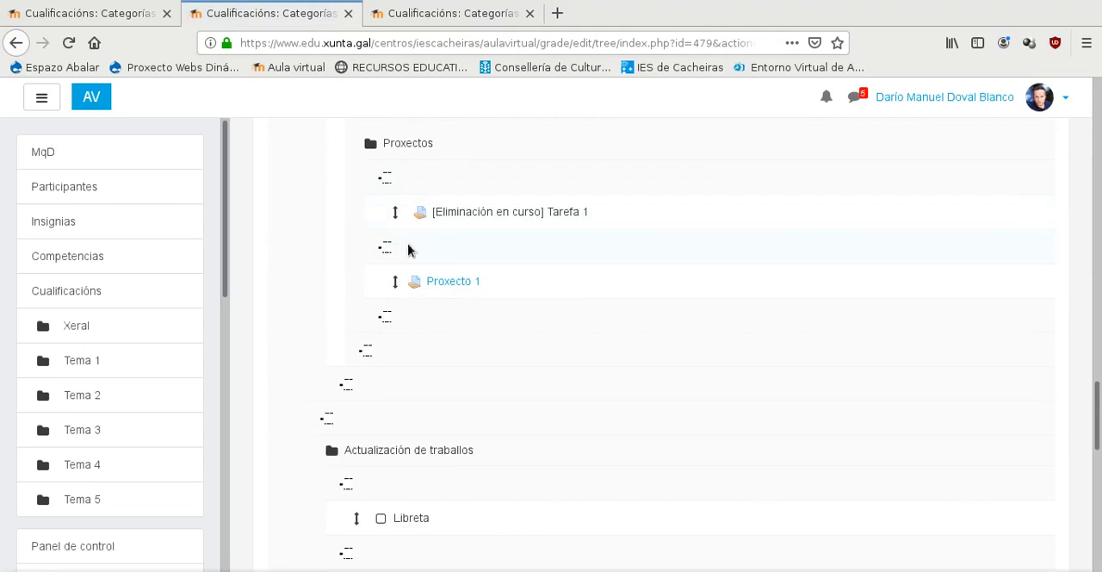
pyautogui.click(388, 252)
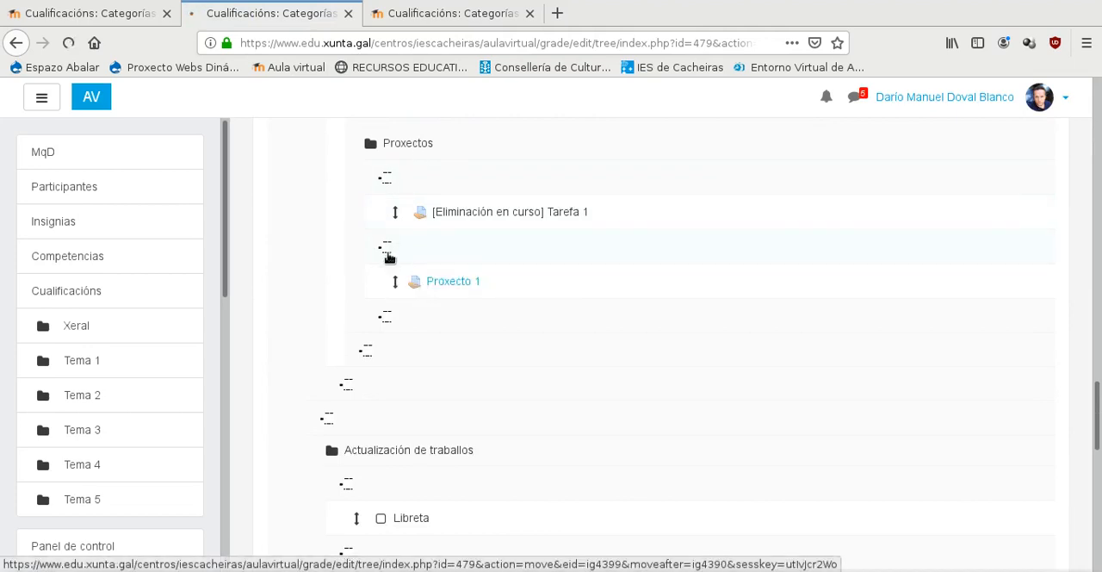
# - Move Proxecto 1 from Parcial 2 into Parcial 1's Proxectos category, after the Proxecto 2 item pending deletion
pyautogui.scroll(-10, 375, 335)
pyautogui.scroll(-12, 379, 332)
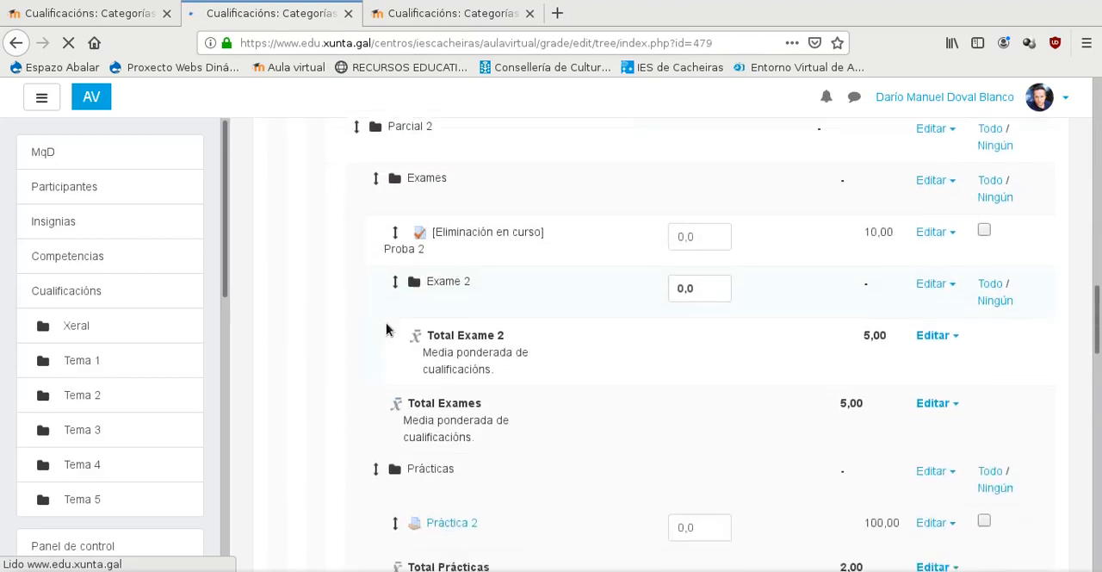
pyautogui.scroll(-2, 386, 328)
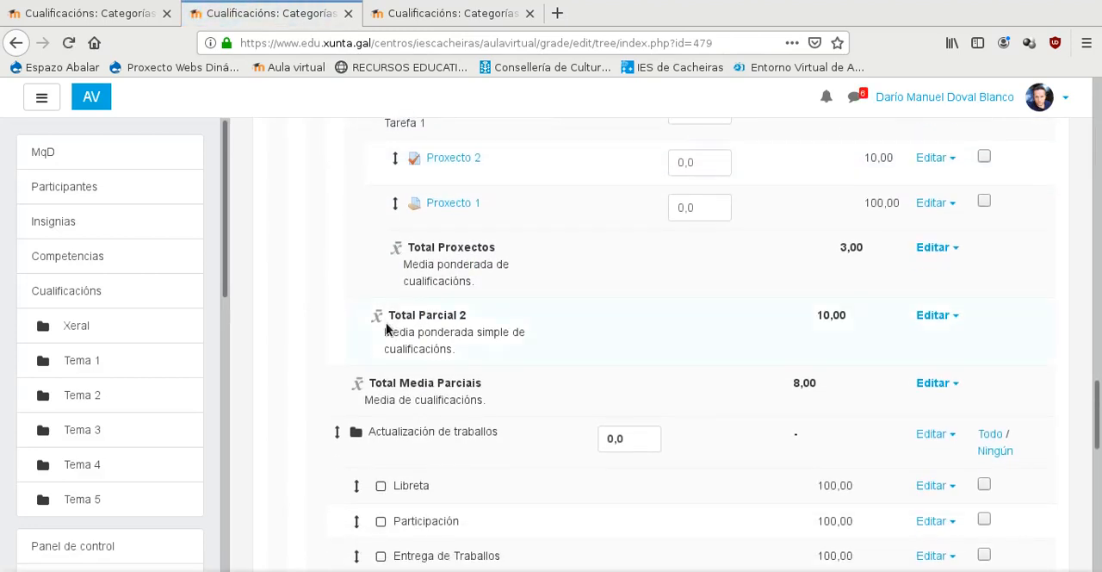
pyautogui.scroll(3, 386, 328)
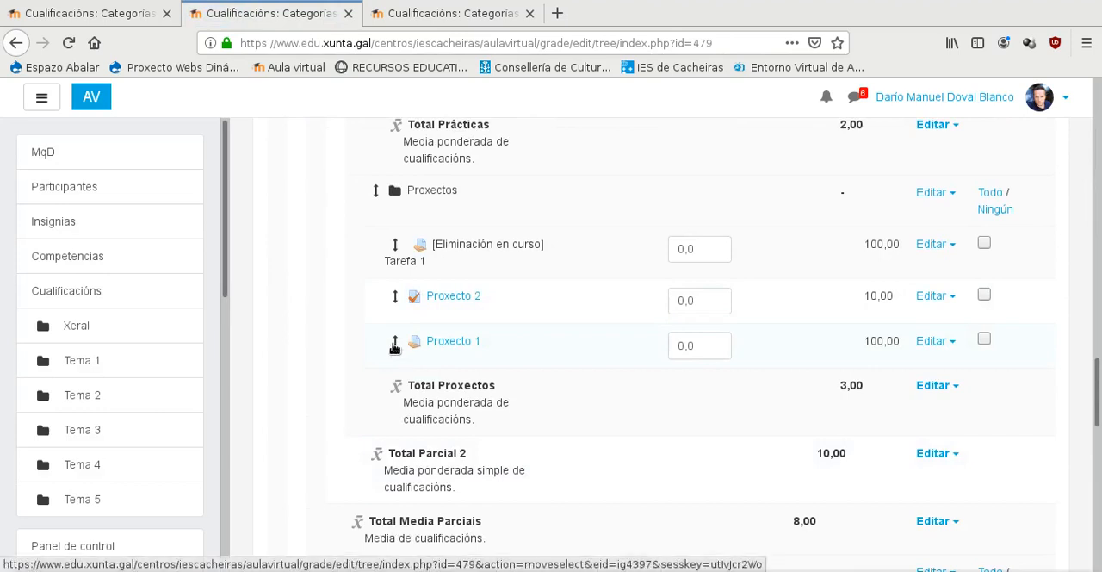
pyautogui.click(394, 344)
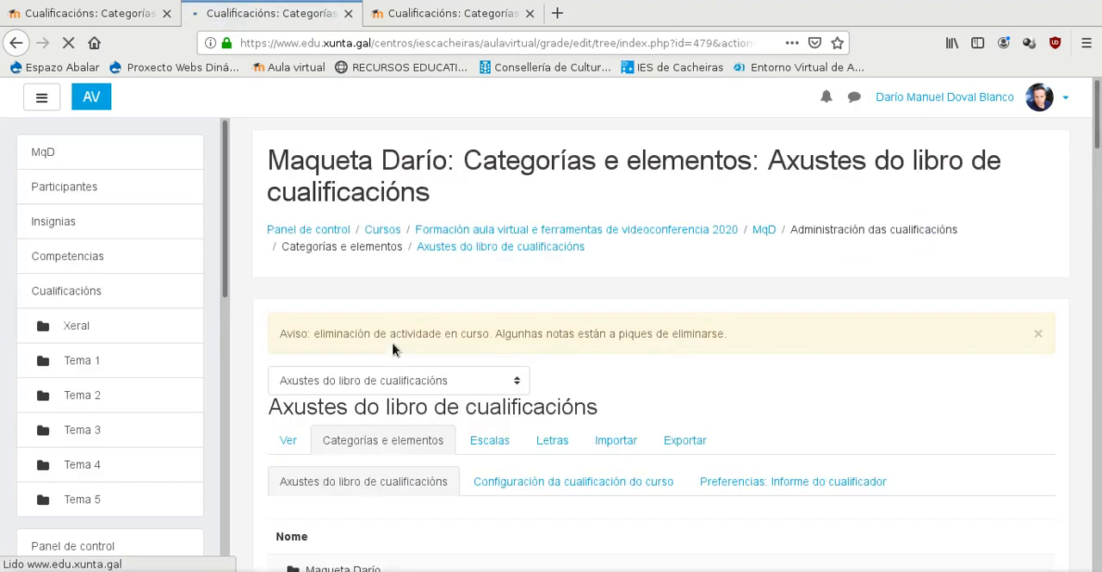
pyautogui.scroll(-5, 393, 349)
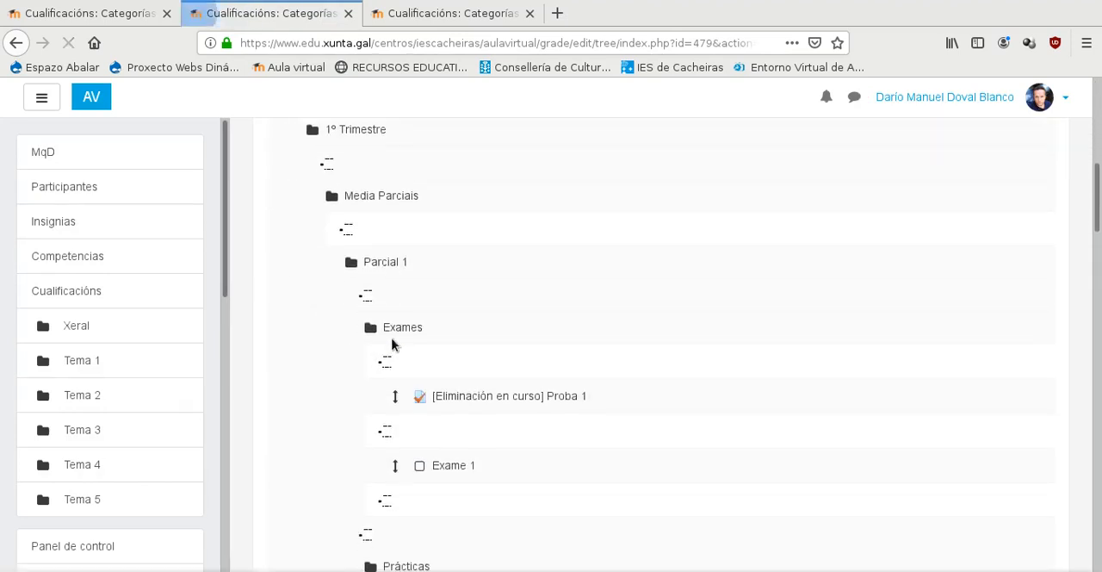
pyautogui.scroll(-4, 393, 345)
pyautogui.scroll(-7, 393, 344)
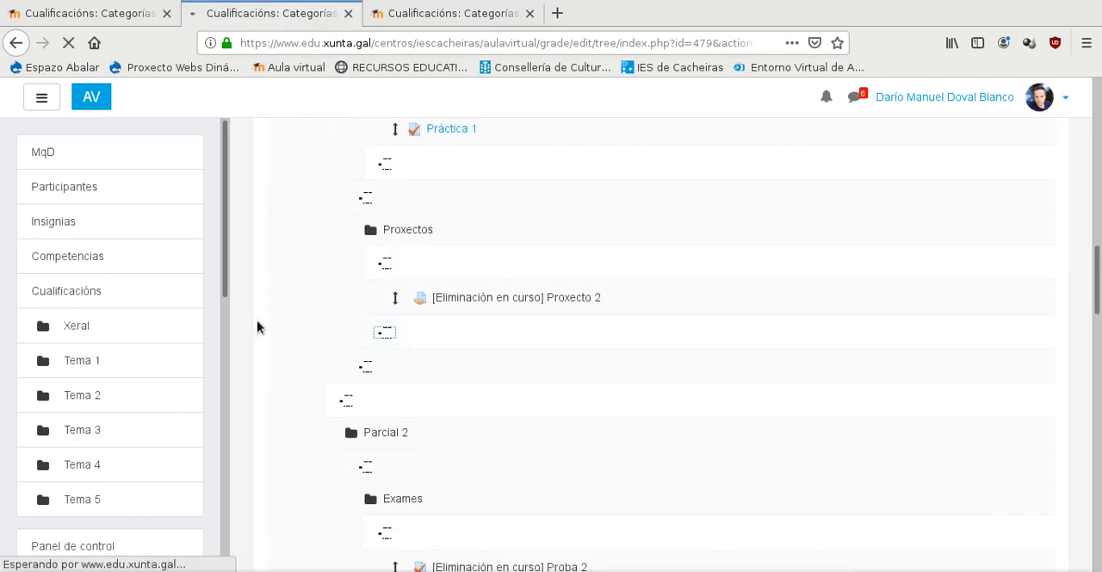
# - Examine the whole gradebook tree to check that the practicals and projects sit under the right Parcial and that no active items remain uncategorized
pyautogui.scroll(-3, 349, 275)
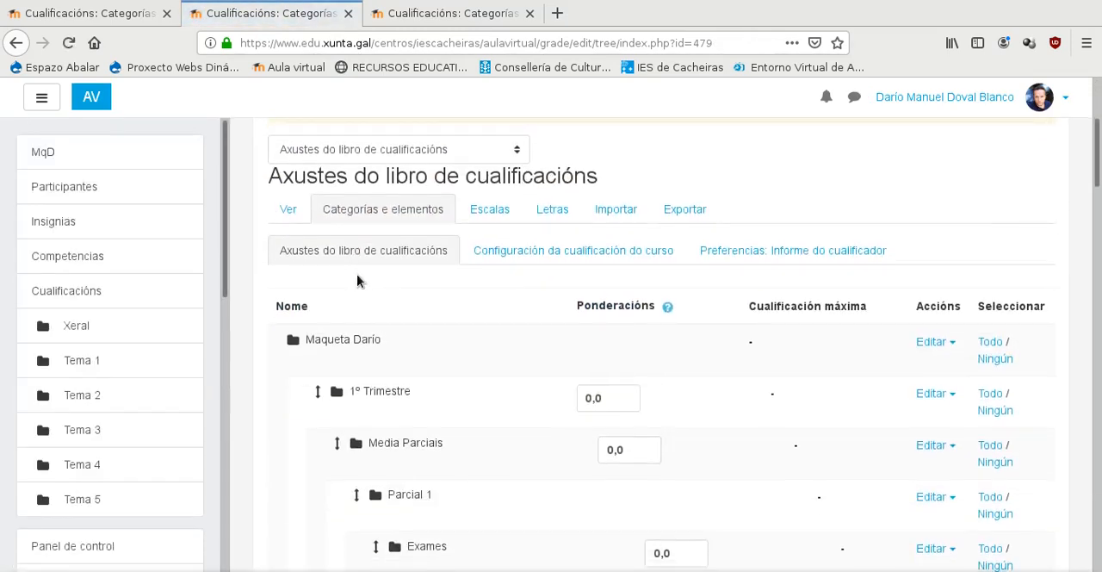
pyautogui.scroll(-4, 357, 281)
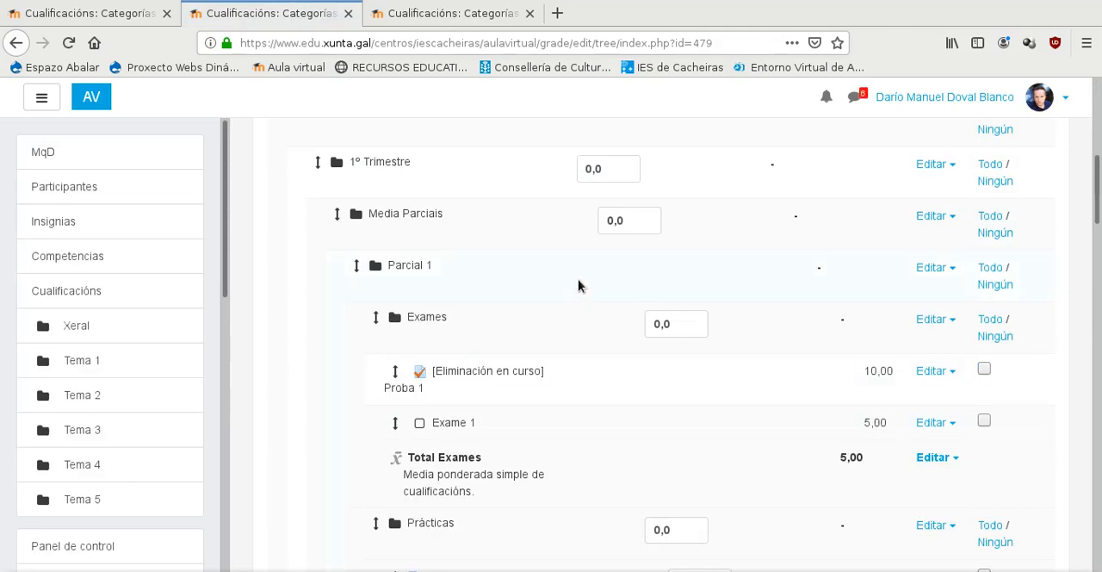
pyautogui.scroll(-2, 378, 272)
pyautogui.scroll(-10, 487, 254)
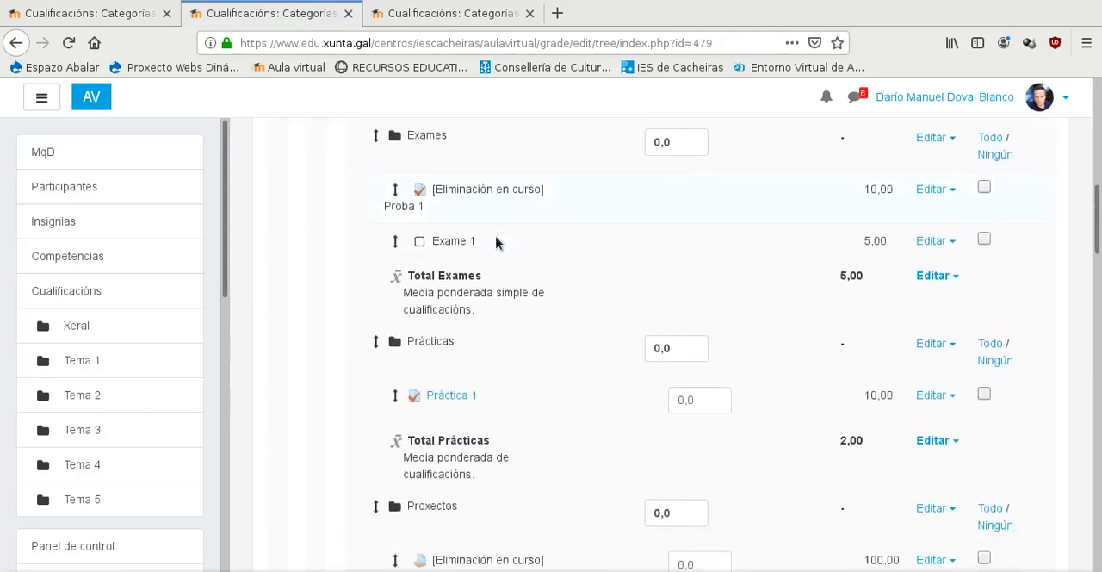
pyautogui.scroll(-12, 502, 239)
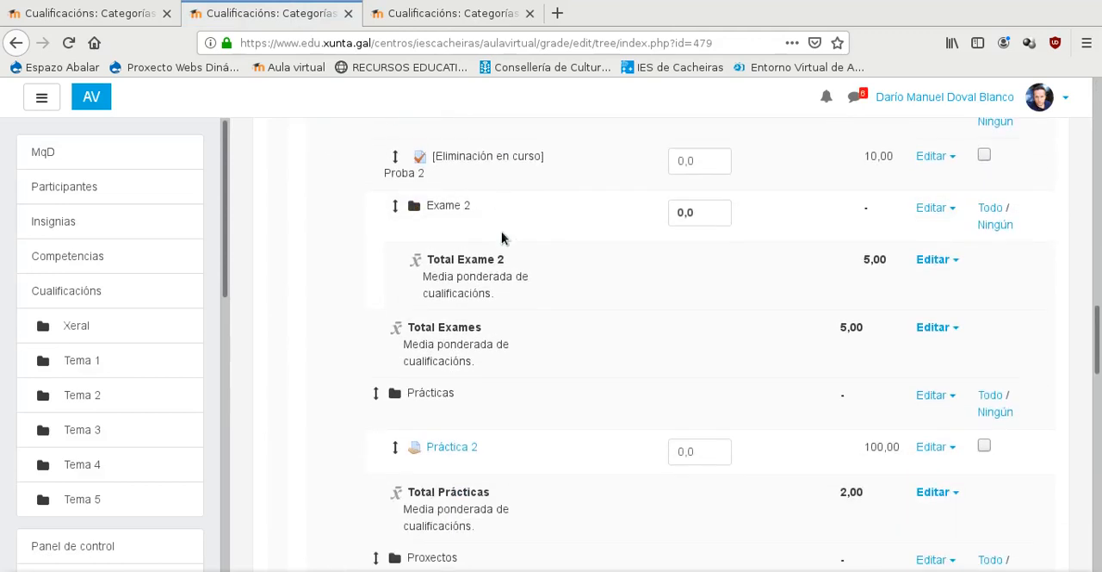
pyautogui.scroll(-10, 502, 239)
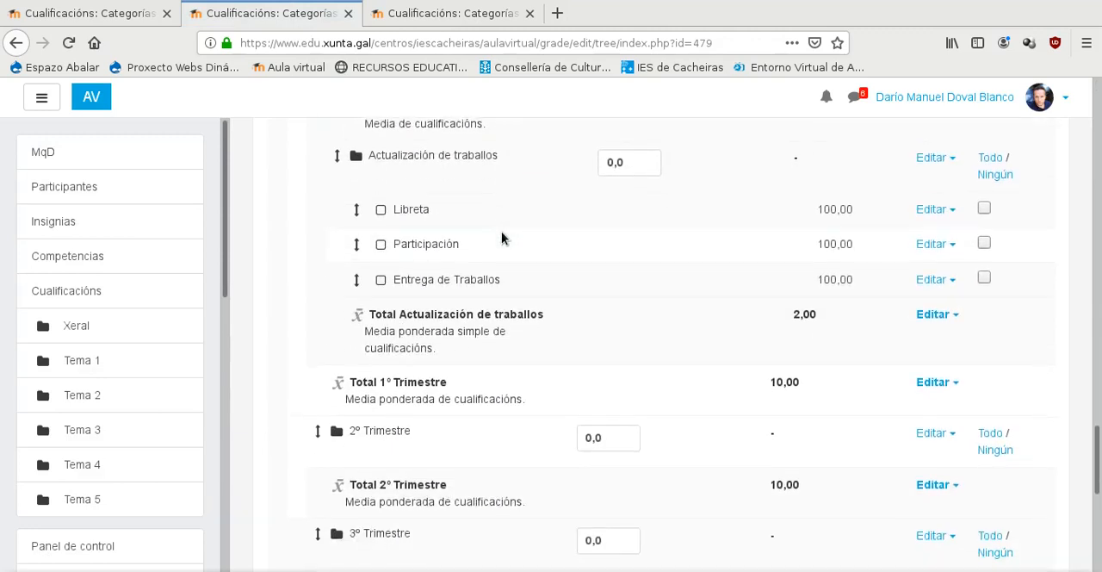
pyautogui.scroll(1, 531, 285)
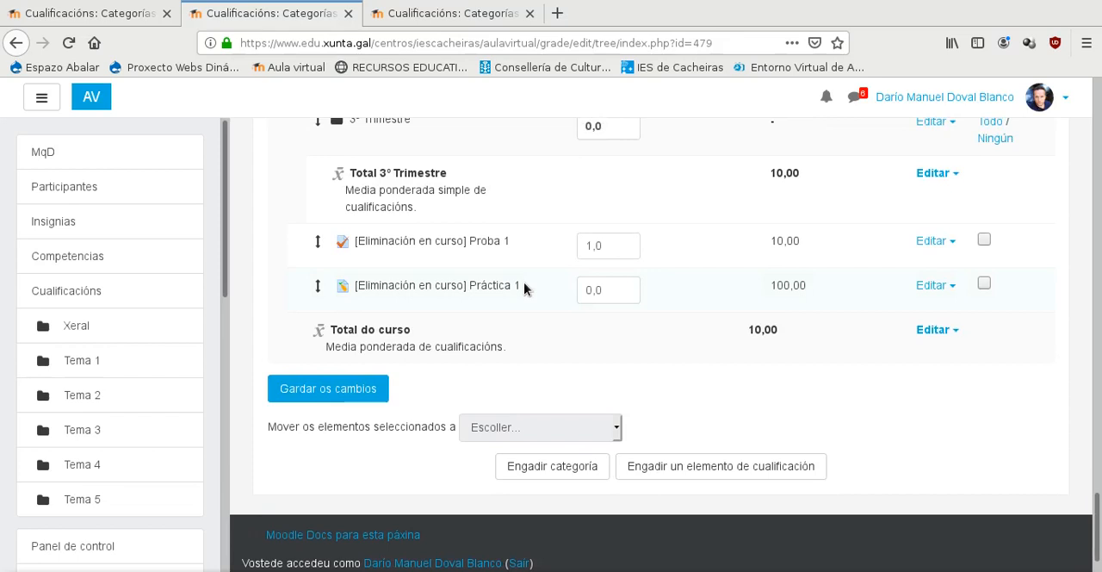
pyautogui.scroll(13, 525, 288)
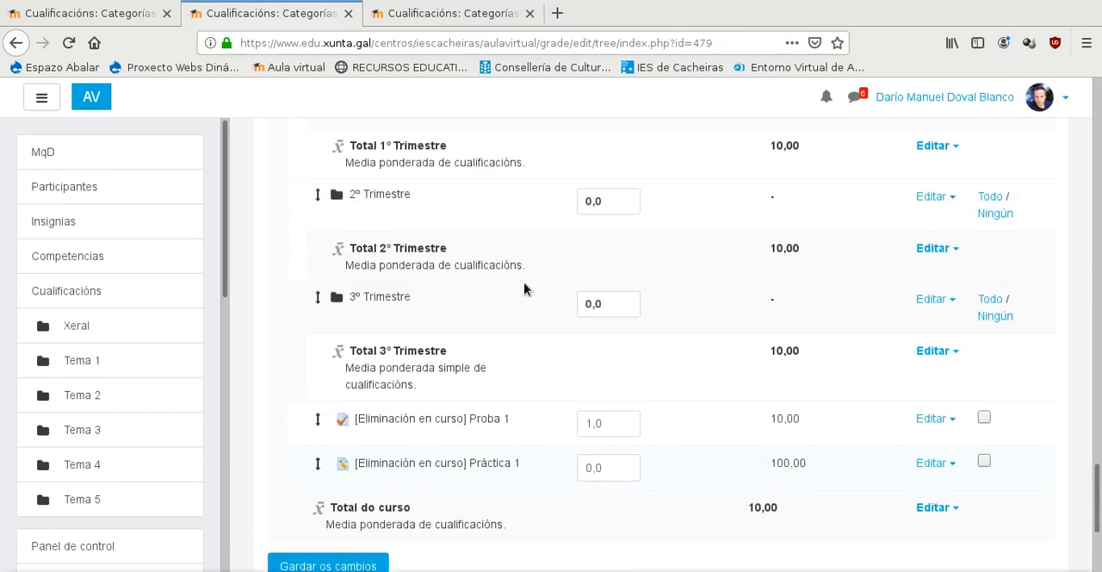
pyautogui.scroll(17, 525, 288)
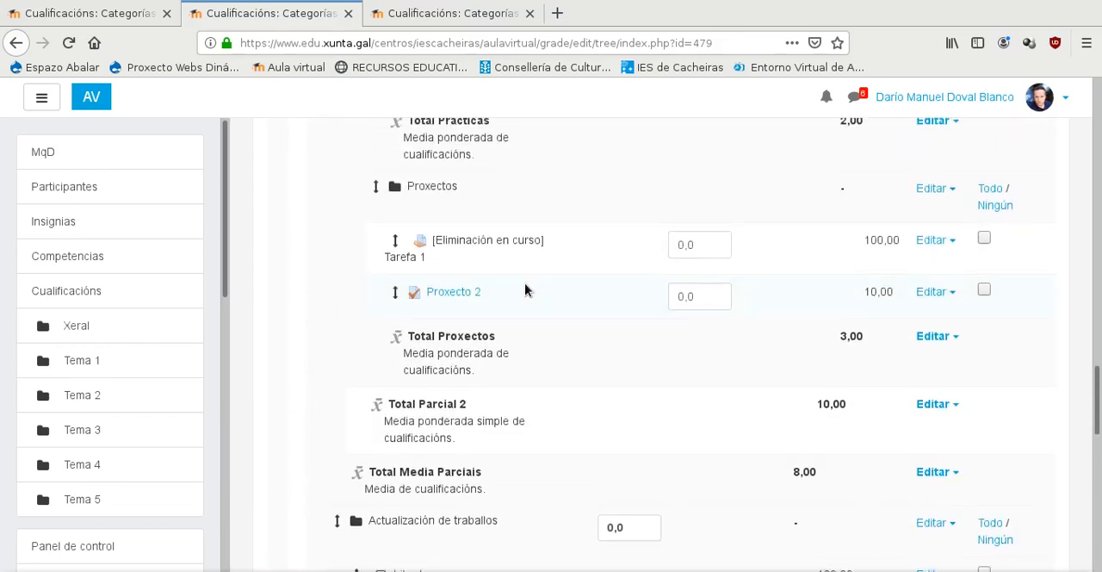
# - Review the exam, practical and project entries of Parcial 1 and Parcial 2 to compare how each is set up
pyautogui.scroll(9, 526, 288)
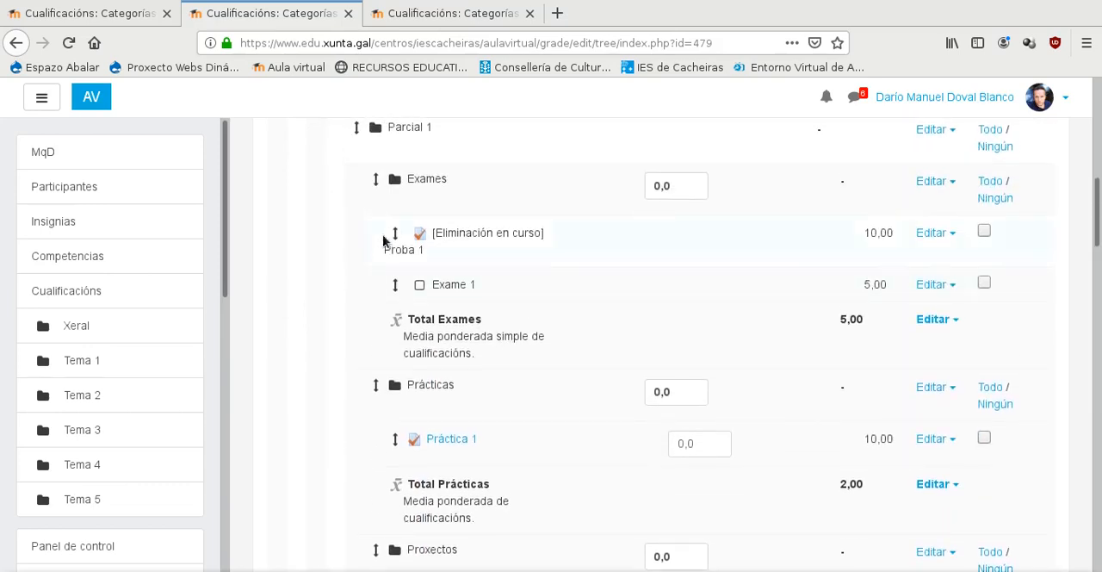
pyautogui.scroll(-3, 465, 280)
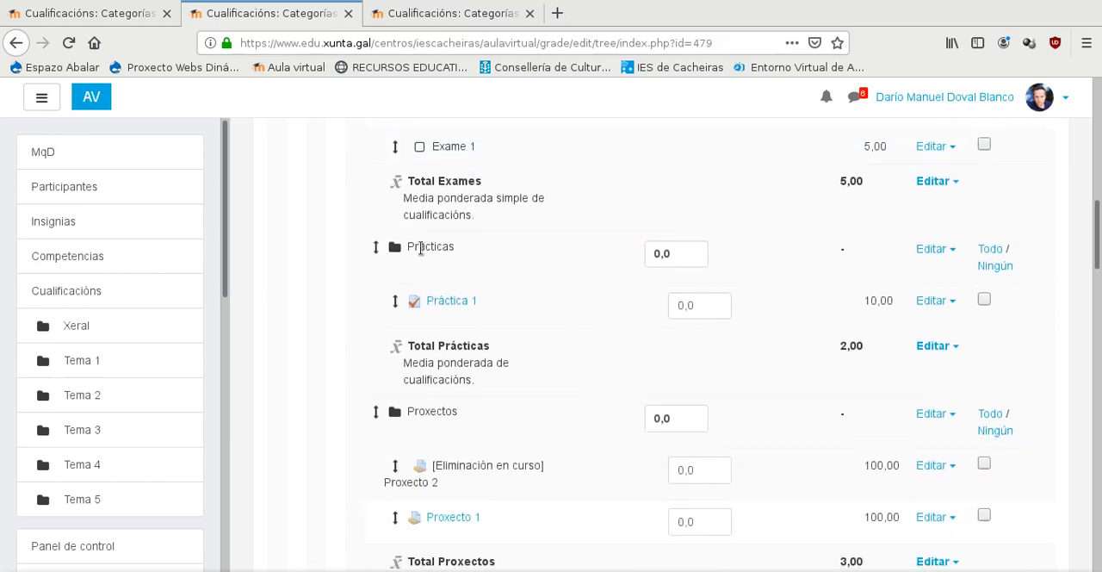
pyautogui.scroll(-6, 437, 301)
pyautogui.scroll(-4, 434, 249)
pyautogui.scroll(-1, 443, 262)
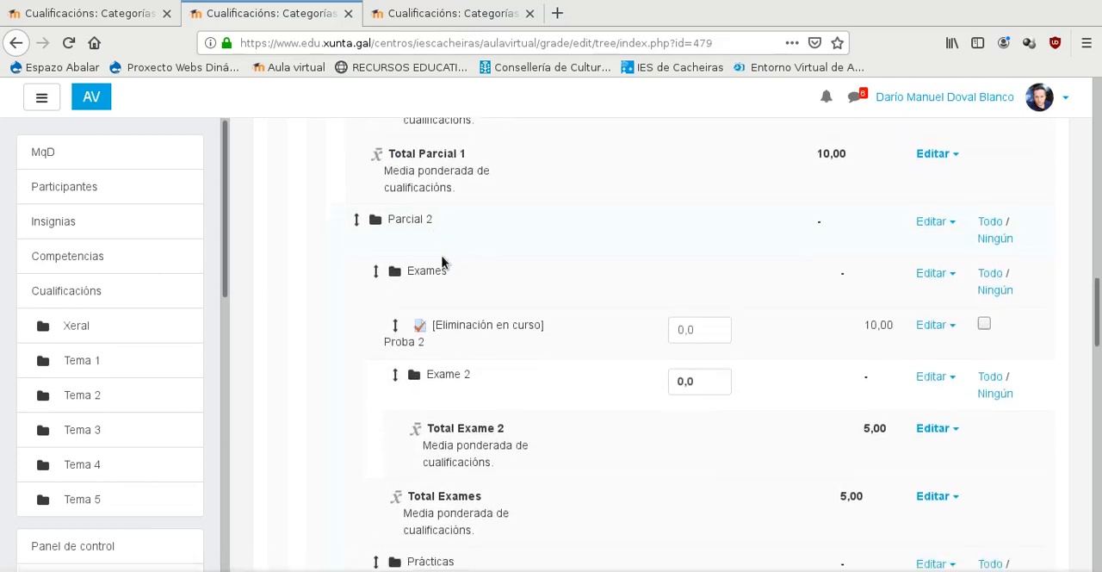
pyautogui.scroll(-11, 450, 262)
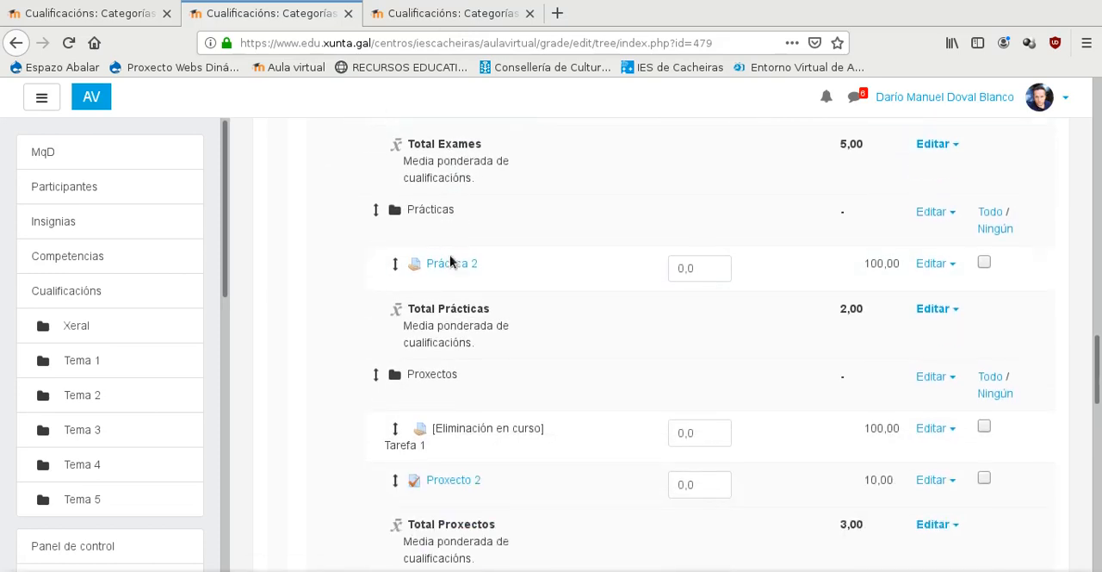
pyautogui.scroll(-4, 449, 262)
pyautogui.scroll(3, 450, 262)
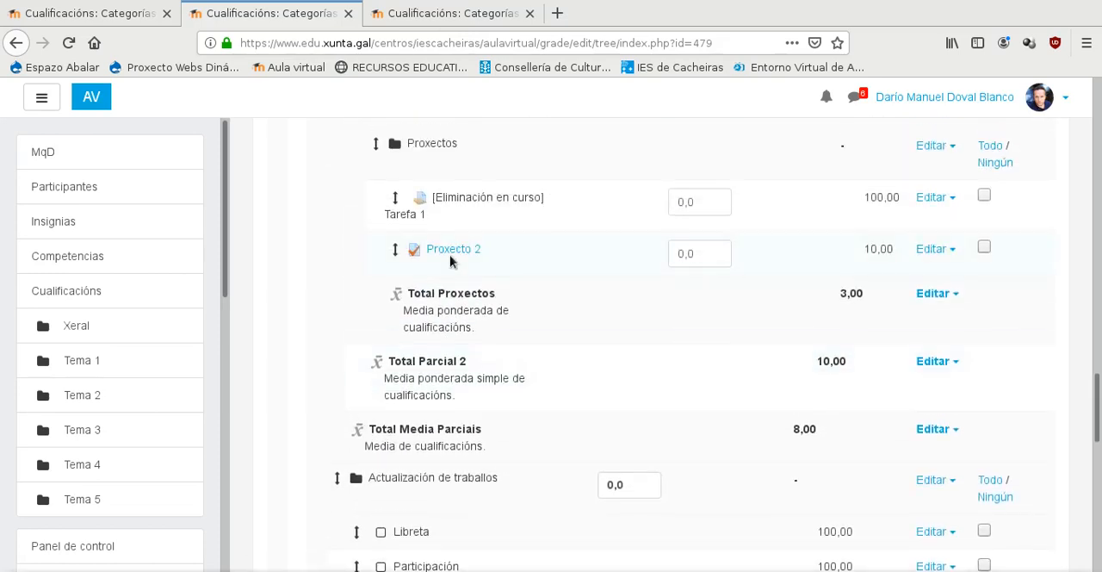
pyautogui.scroll(-12, 449, 262)
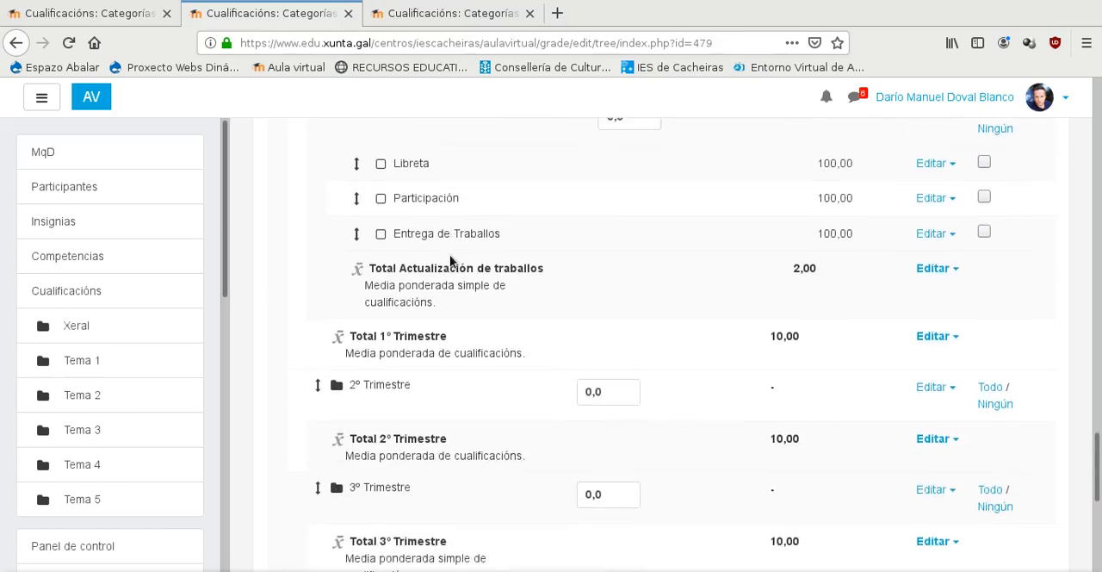
# - Start a new grade item named Exame 2 and assign it to the 1º Trimestre category
pyautogui.scroll(-4, 454, 260)
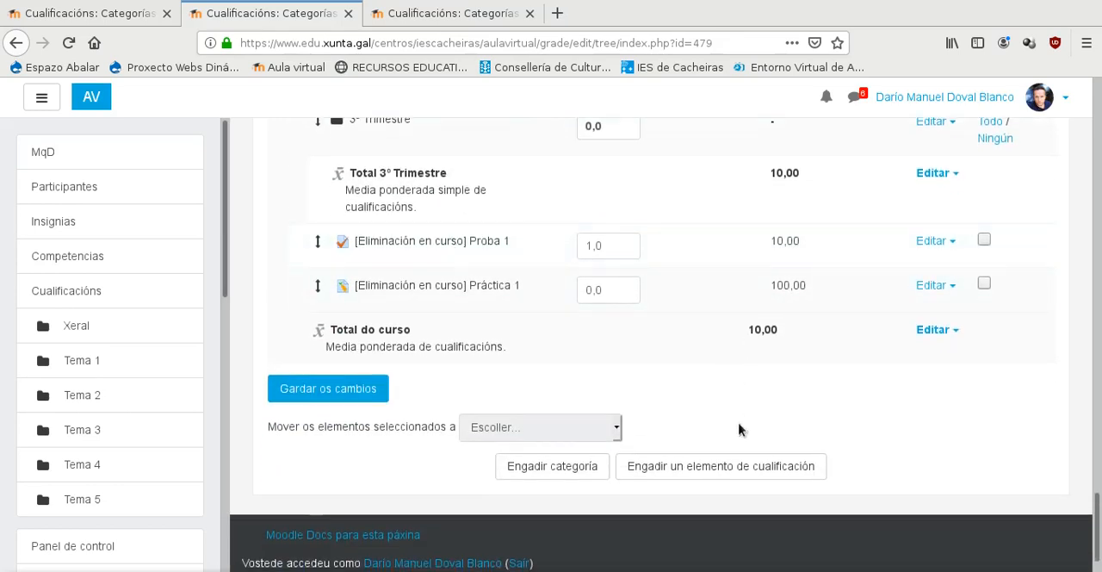
pyautogui.click(736, 466)
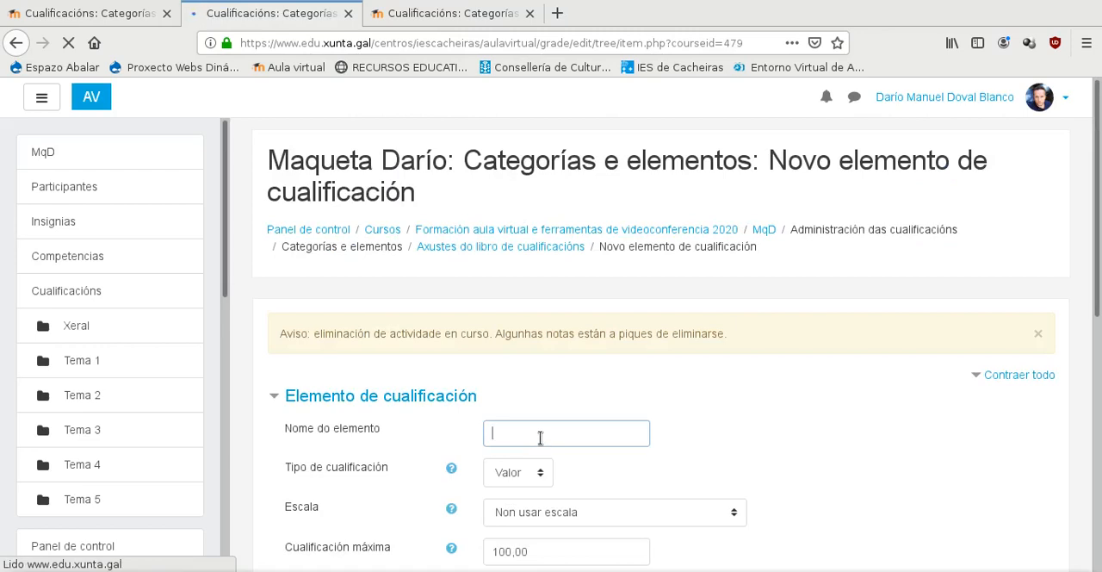
pyautogui.write('Exame 2')
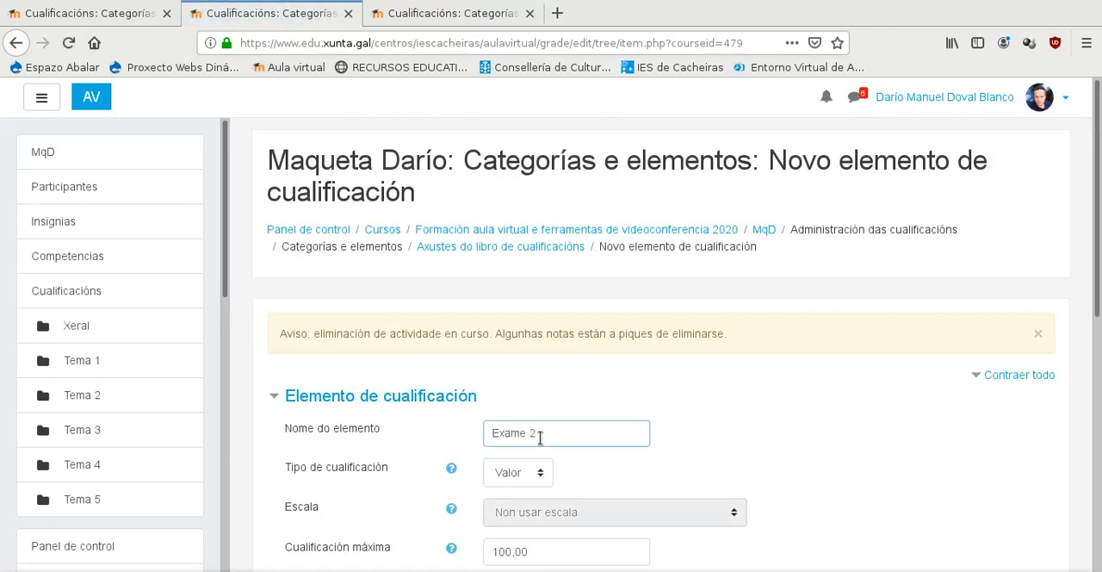
pyautogui.scroll(-10, 540, 438)
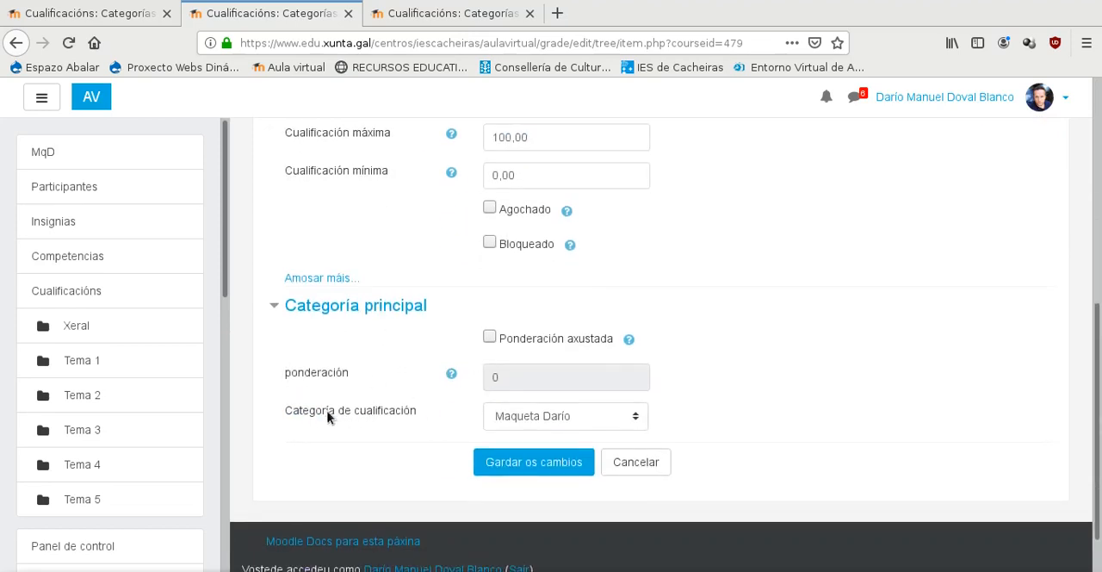
pyautogui.click(516, 416)
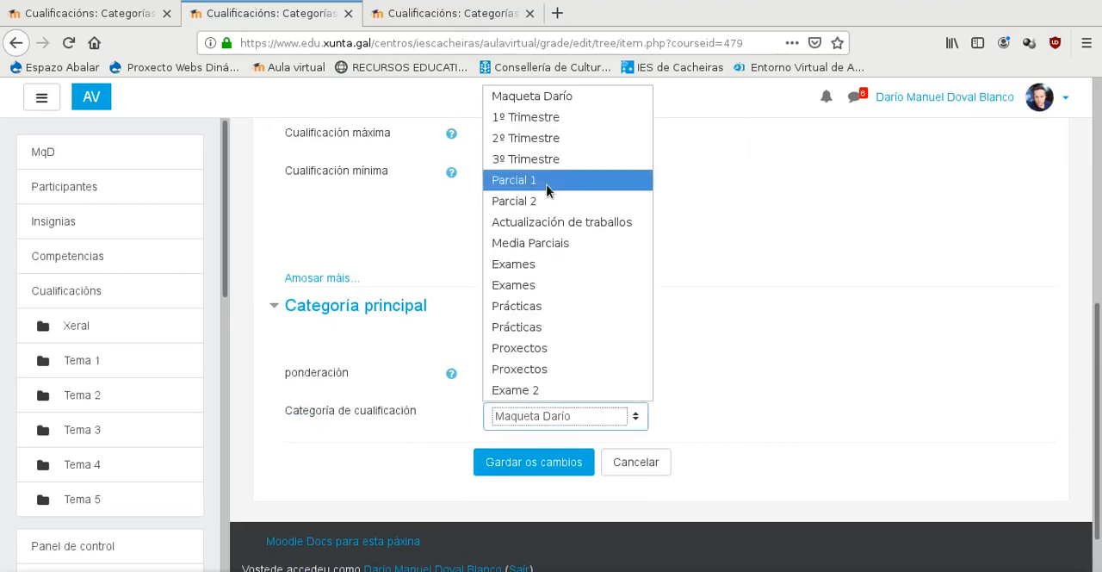
pyautogui.click(557, 120)
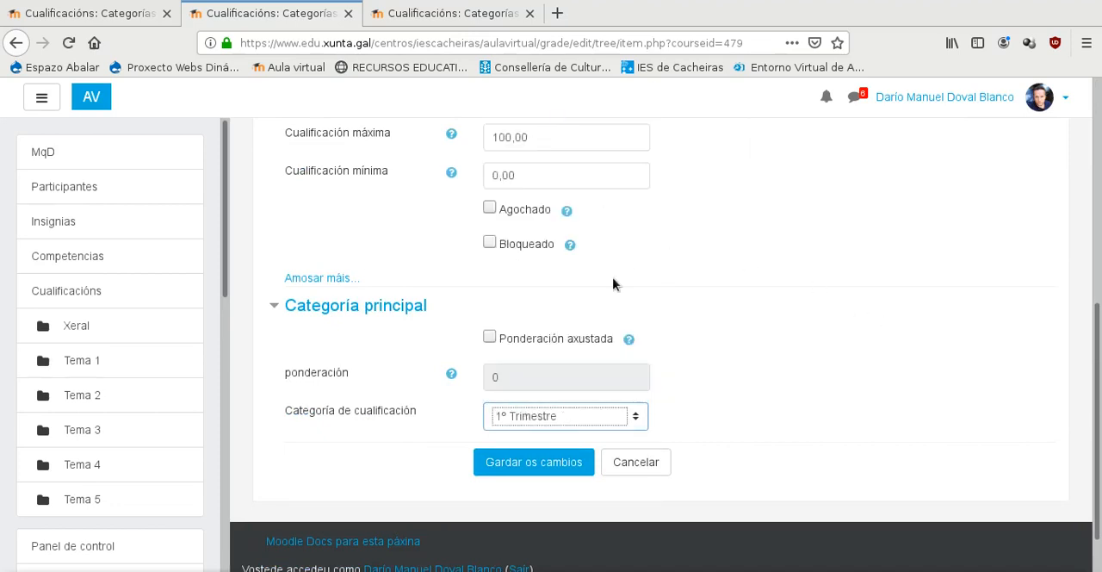
# - Set the Exame 2 item's maximum grade to 5 and save it
pyautogui.click(506, 138)
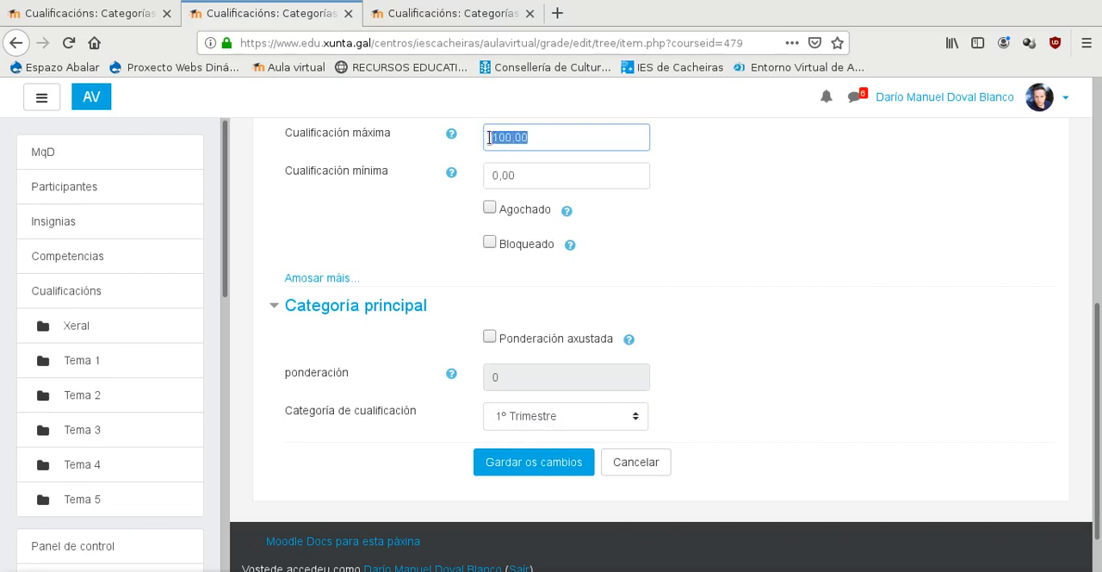
pyautogui.scroll(5, 573, 258)
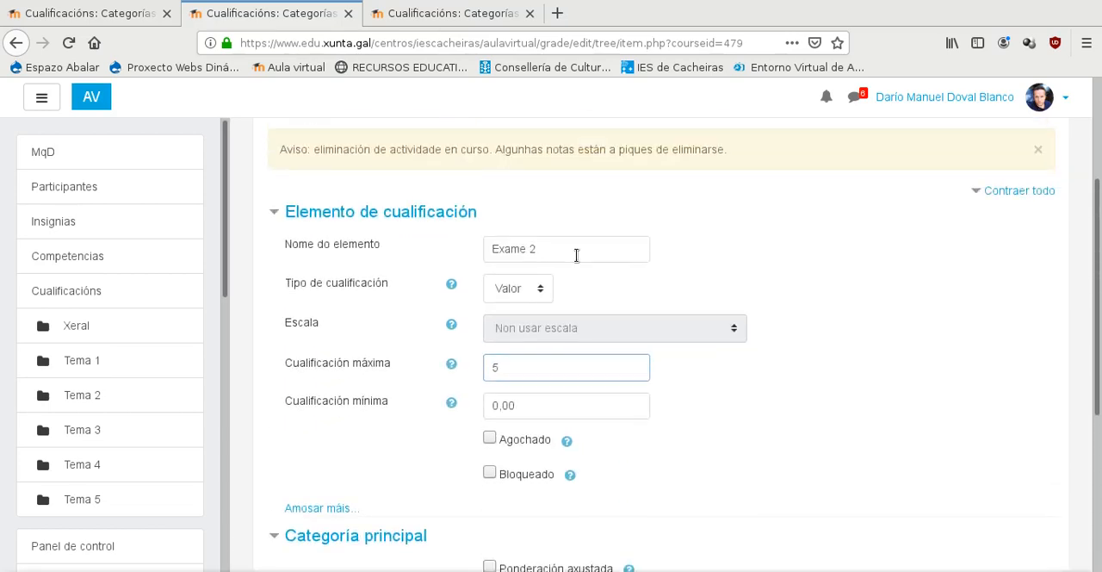
pyautogui.scroll(-6, 575, 255)
pyautogui.click(505, 406)
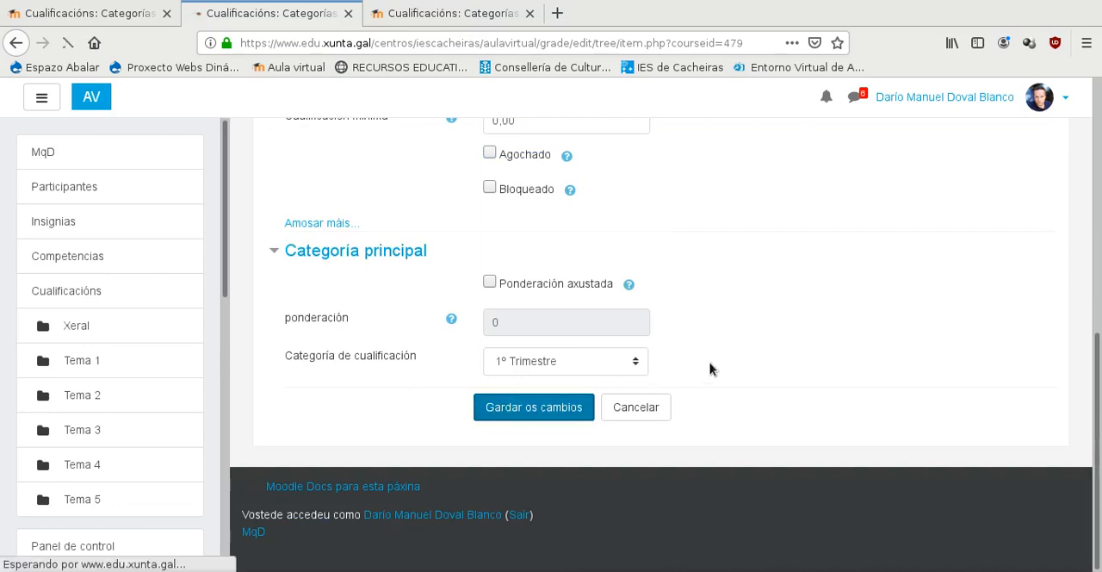
# - Move the Exame 2 item from 1º Trimestre into Parcial 2's Exames category, ahead of Proba 2
pyautogui.scroll(-2, 715, 353)
pyautogui.scroll(-5, 484, 348)
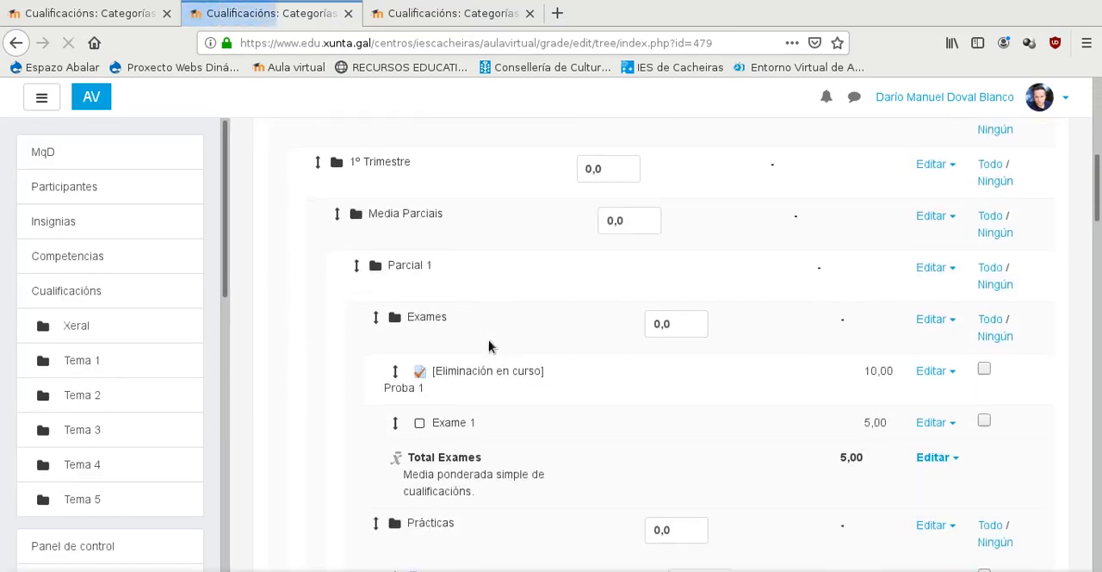
pyautogui.scroll(-8, 410, 271)
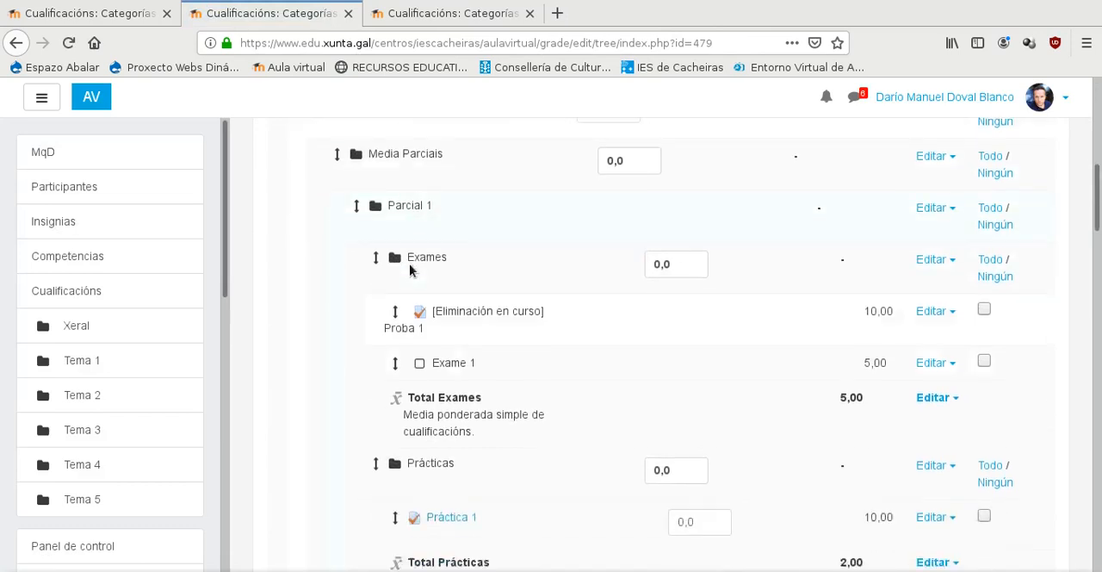
pyautogui.scroll(-2, 411, 271)
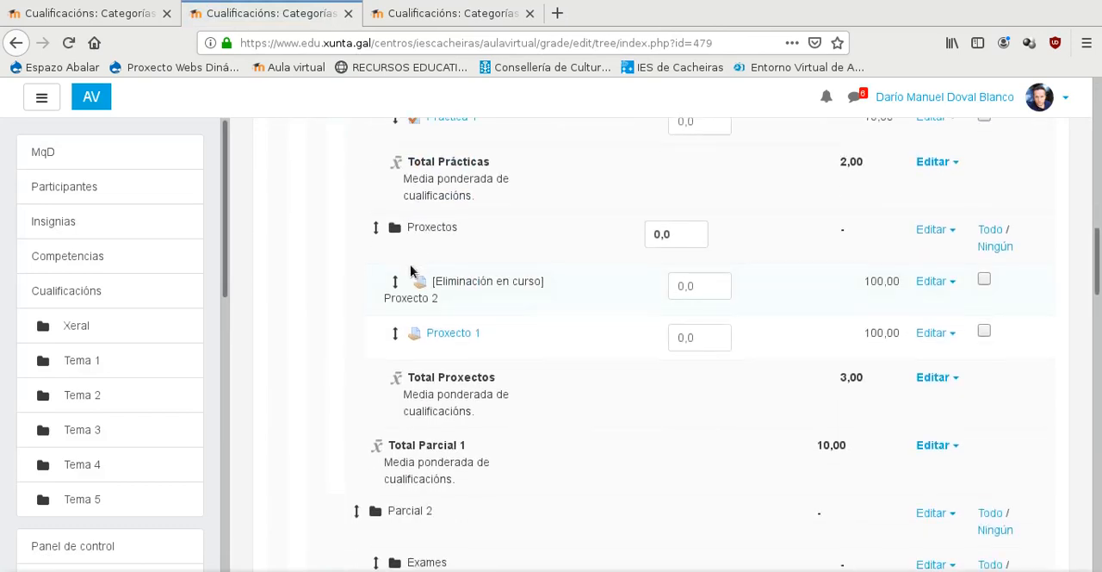
pyautogui.scroll(-8, 411, 271)
pyautogui.scroll(-9, 410, 271)
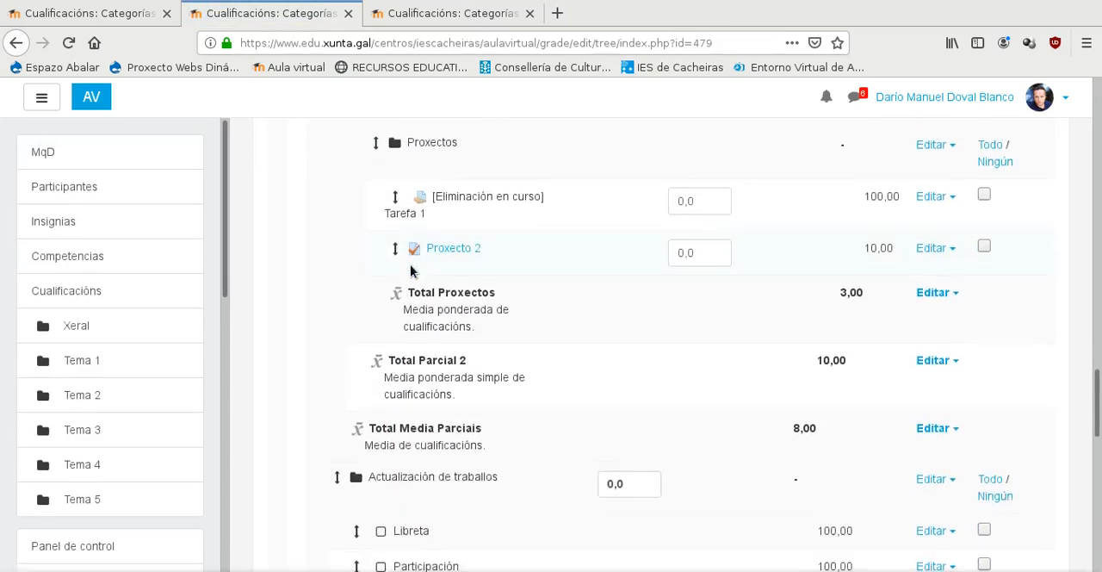
pyautogui.scroll(-9, 411, 270)
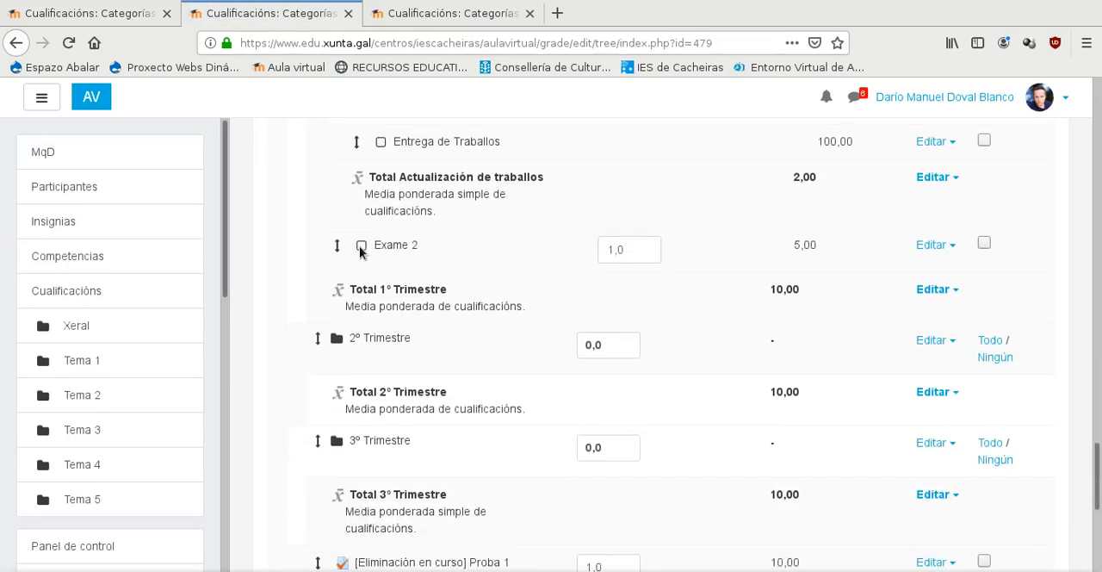
pyautogui.scroll(-5, 360, 249)
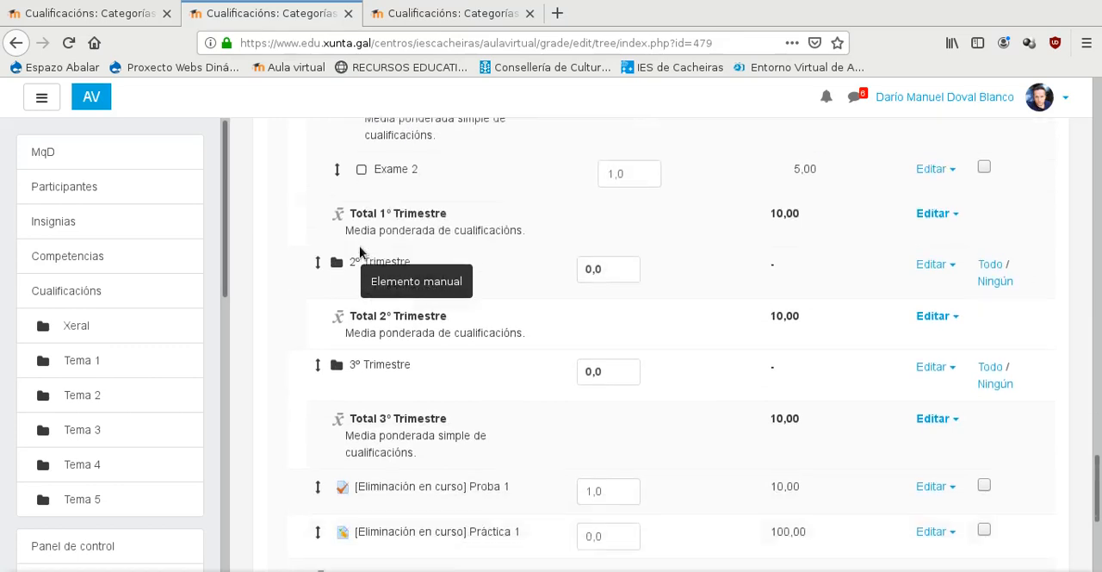
pyautogui.scroll(-2, 360, 252)
pyautogui.scroll(7, 360, 250)
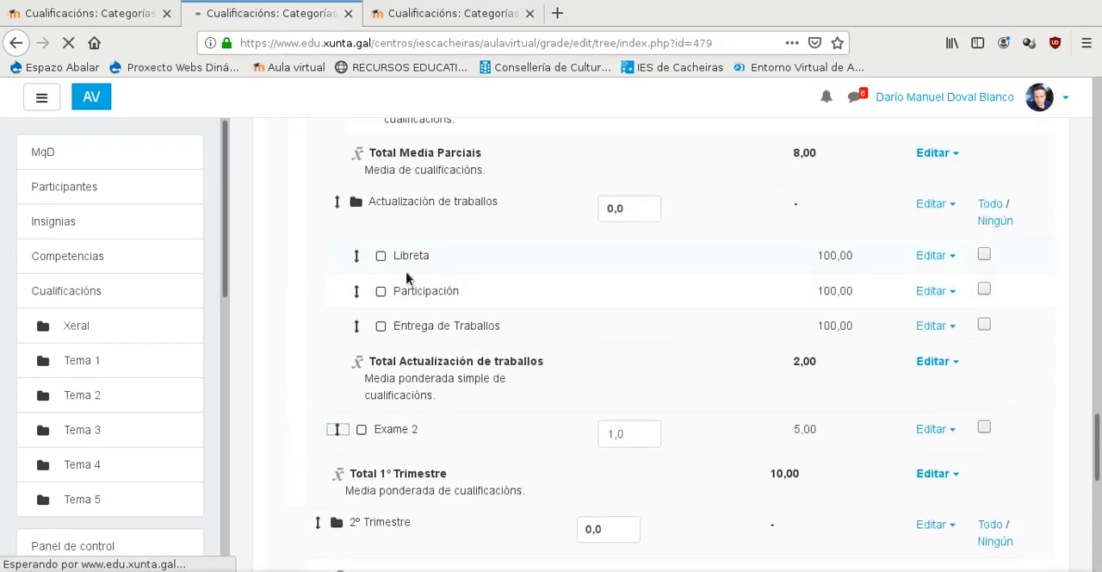
pyautogui.scroll(-6, 409, 277)
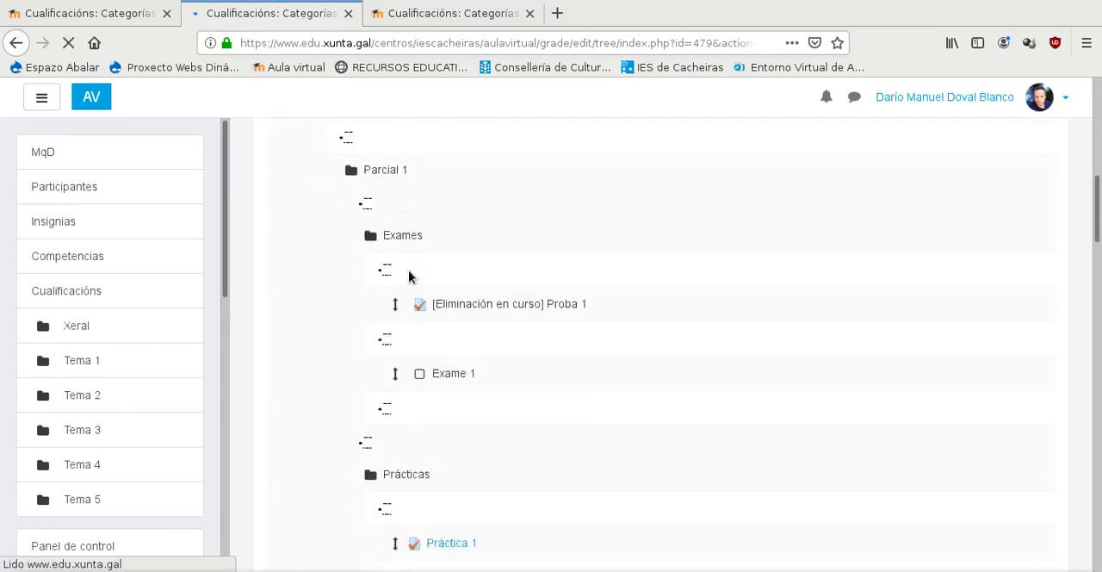
pyautogui.scroll(-5, 423, 359)
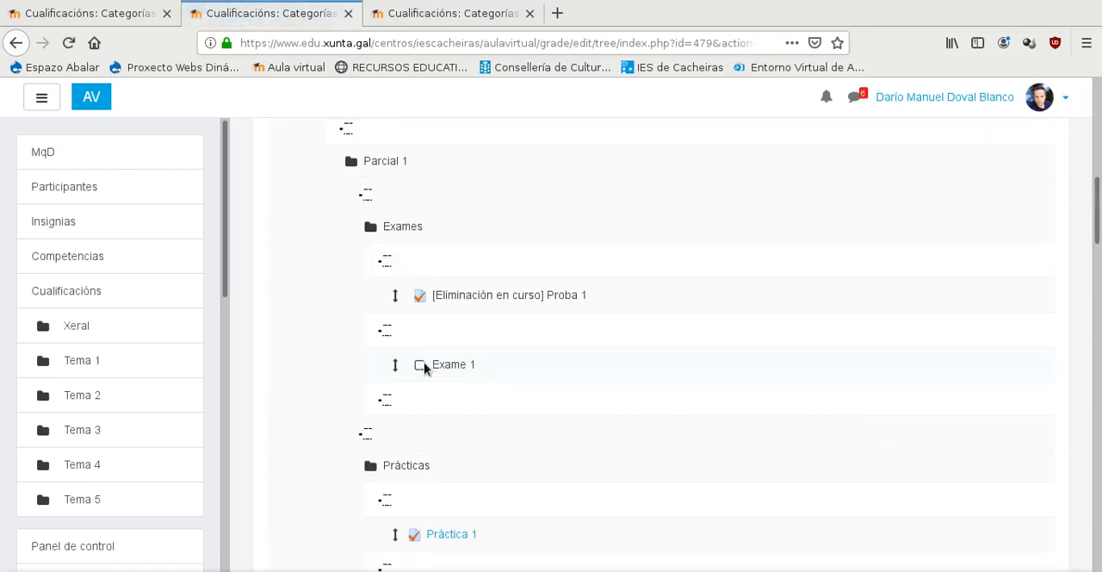
pyautogui.scroll(-5, 423, 349)
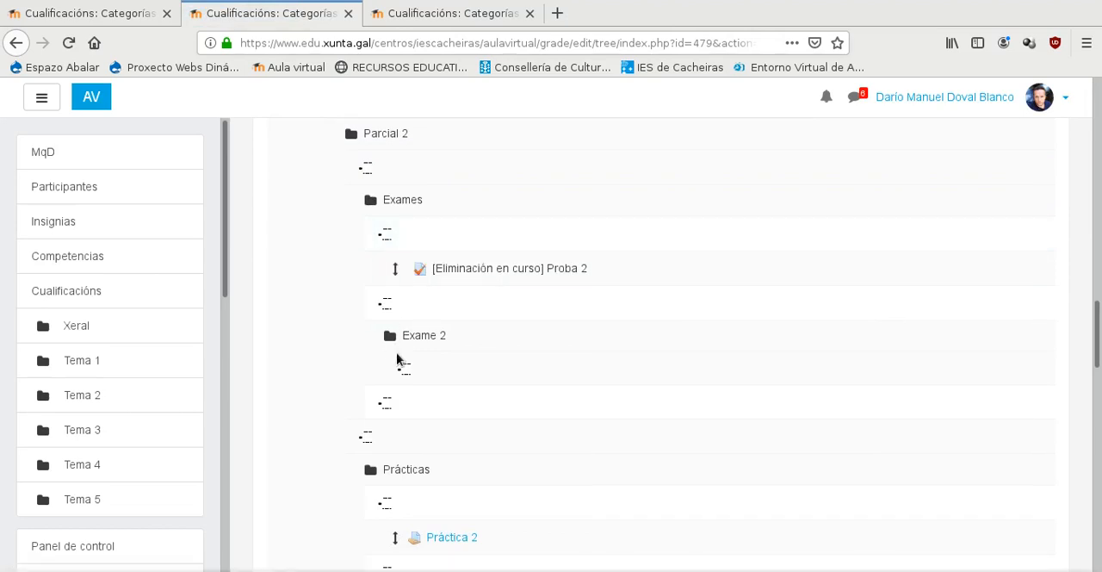
pyautogui.click(387, 238)
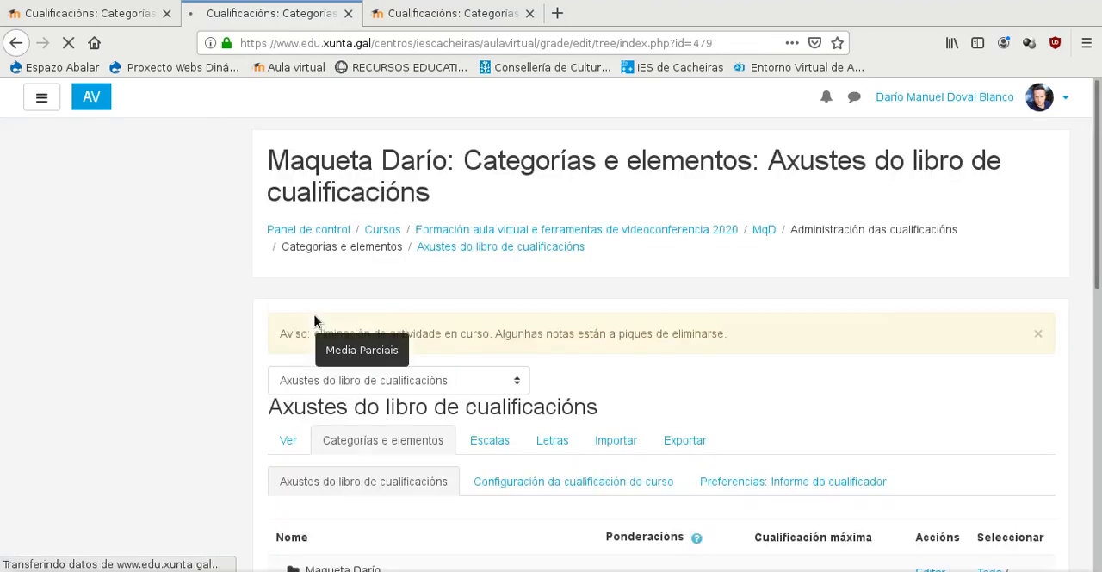
# - Delete the Exame 2 subcategory from Parcial 2's Exames category, keeping the Exame 2 grade item
pyautogui.scroll(-5, 315, 320)
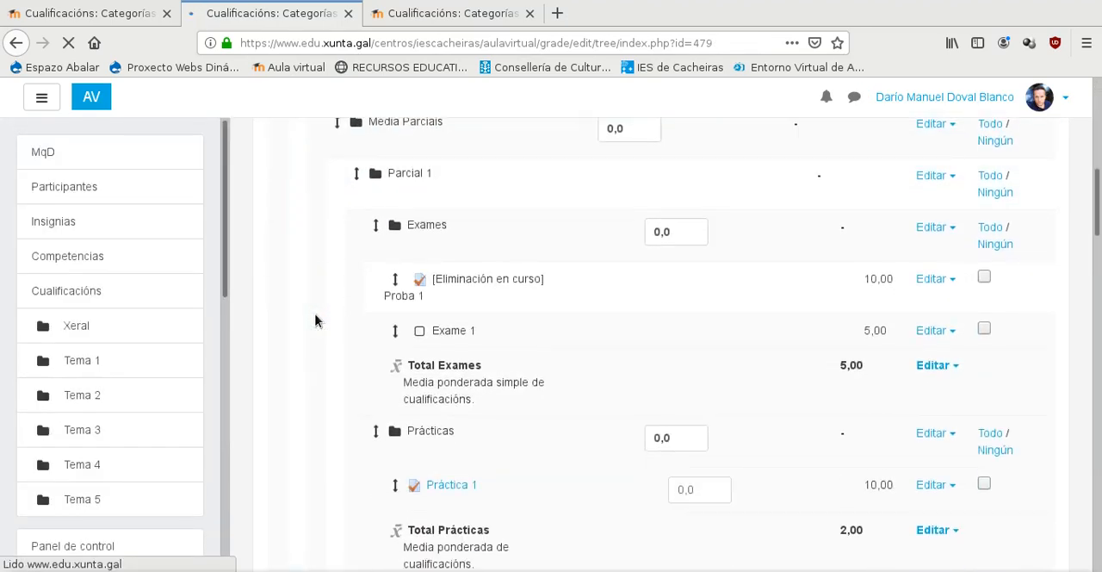
pyautogui.scroll(-5, 310, 323)
pyautogui.scroll(-3, 325, 313)
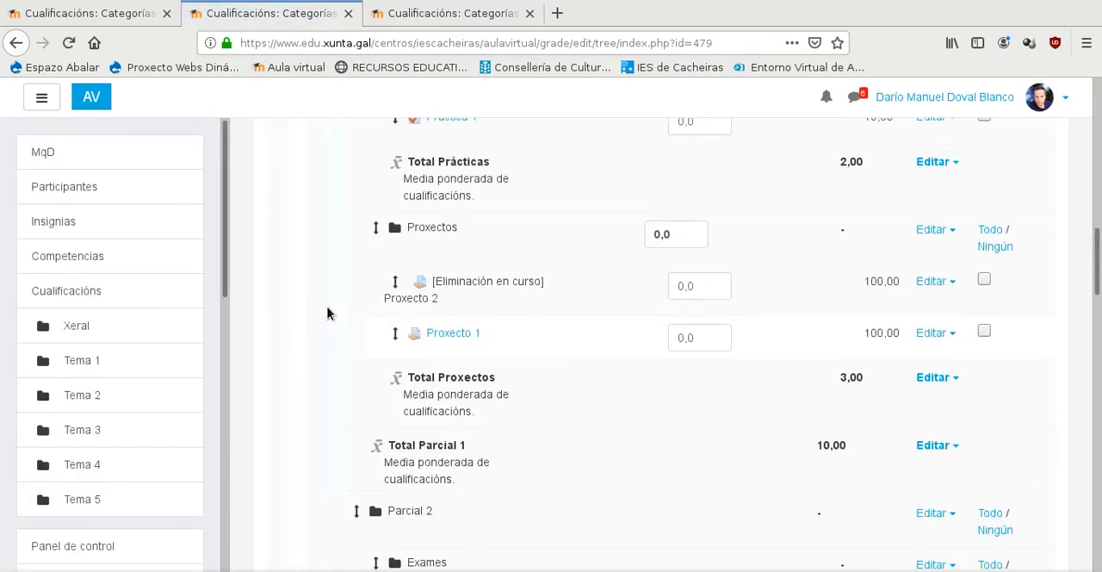
pyautogui.scroll(-5, 328, 313)
pyautogui.scroll(-3, 347, 323)
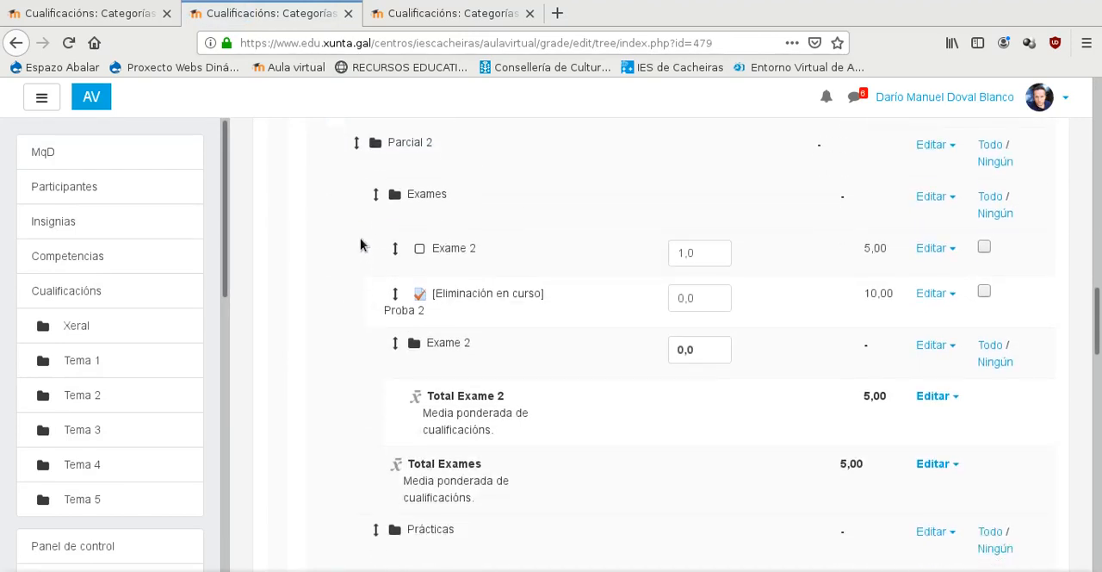
pyautogui.click(954, 351)
pyautogui.click(840, 413)
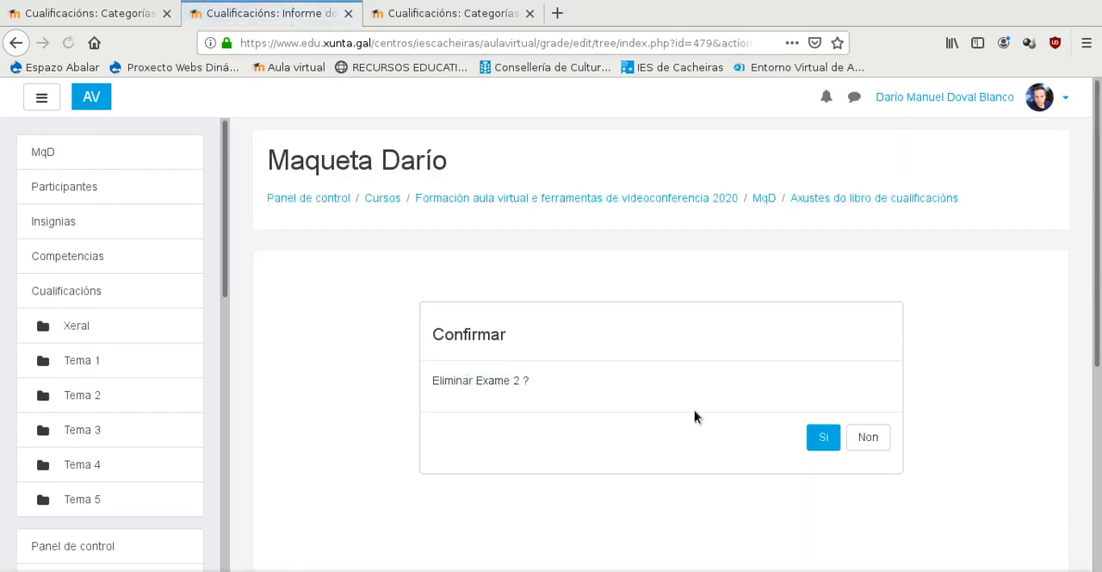
pyautogui.click(824, 437)
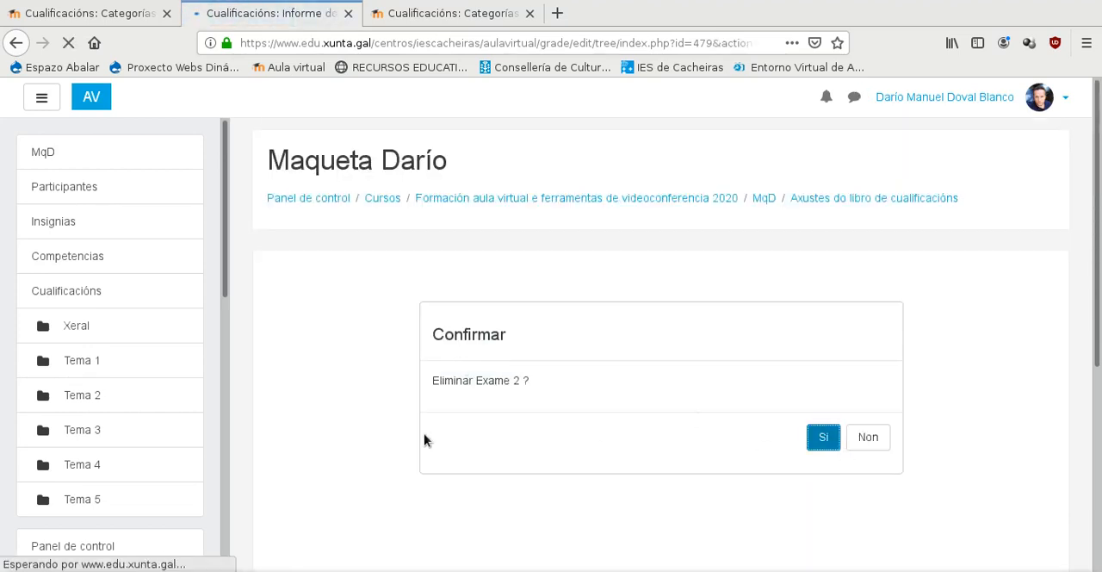
# - Check the placement of exams, practicals and projects in Parcial 1 and Parcial 2
pyautogui.scroll(-5, 427, 431)
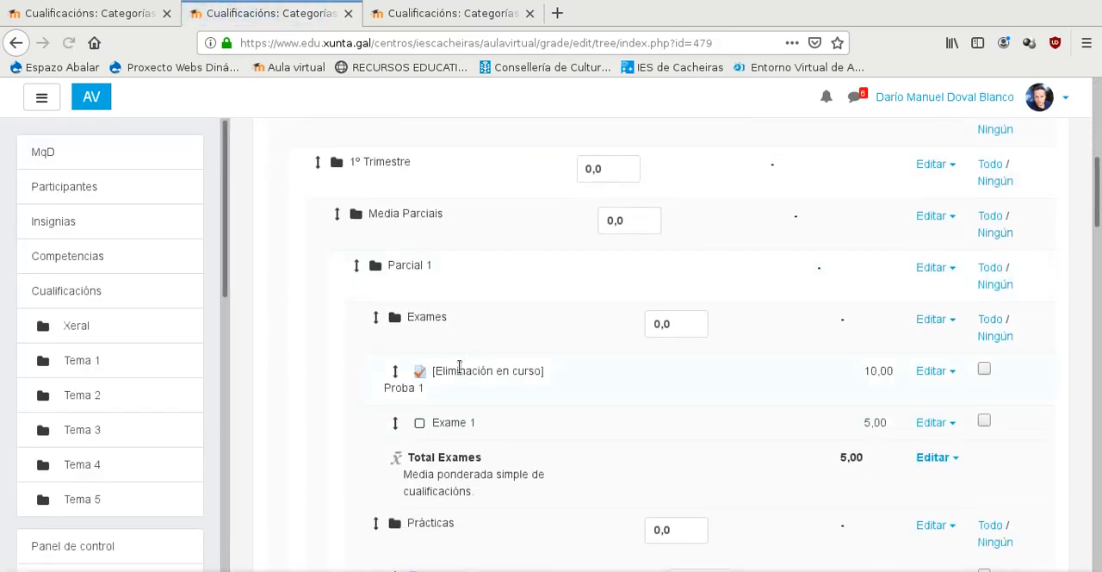
pyautogui.scroll(-2, 457, 367)
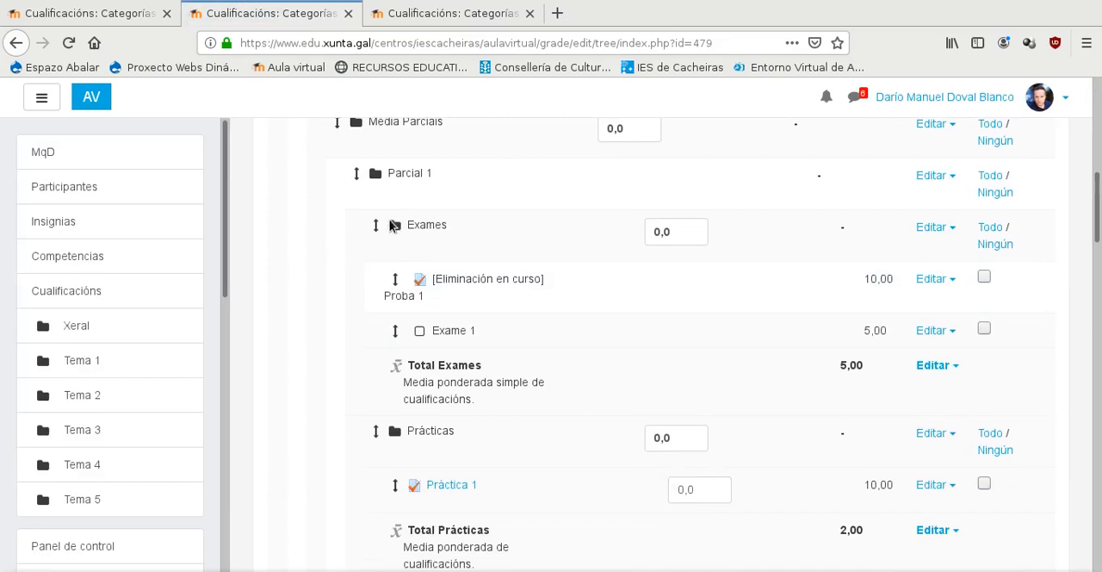
pyautogui.scroll(-3, 432, 323)
pyautogui.scroll(-2, 350, 223)
pyautogui.scroll(-4, 351, 222)
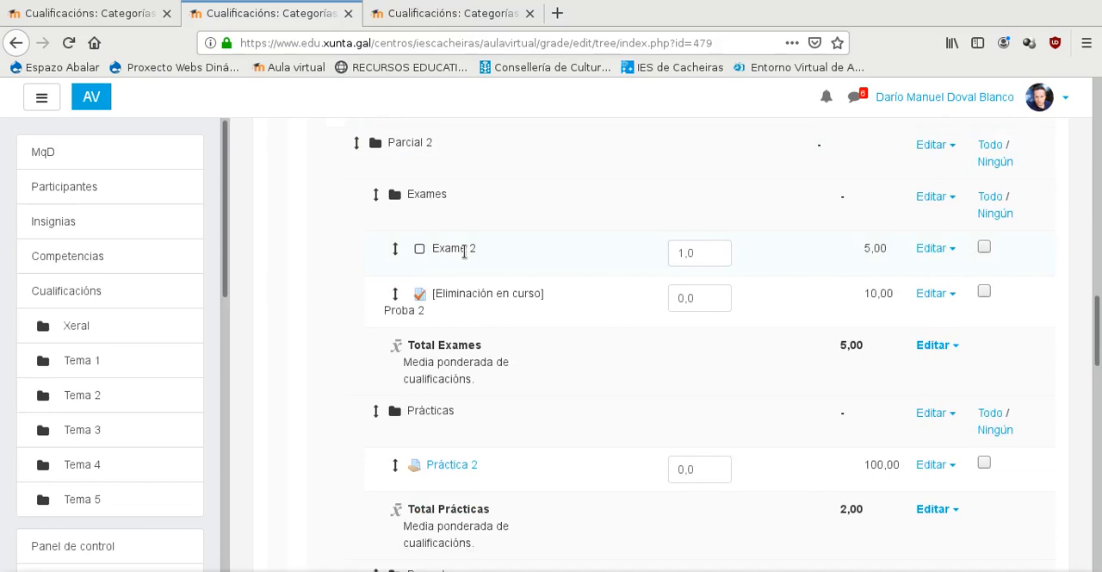
pyautogui.scroll(-3, 362, 268)
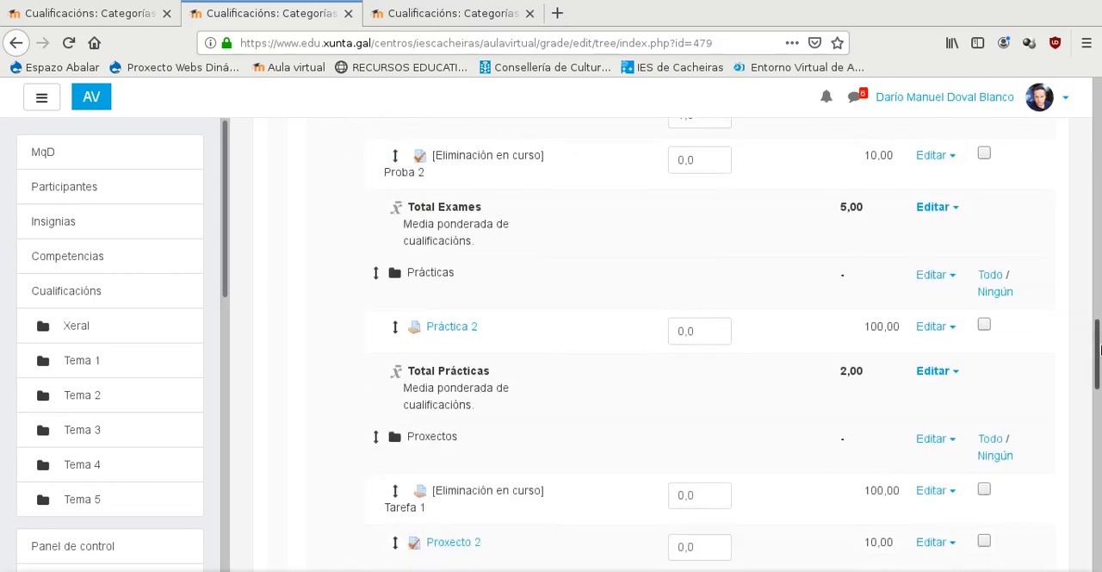
# - Save the changes made to the gradebook's categories and items
pyautogui.moveTo(1100, 357); pyautogui.dragTo(1100, 551)
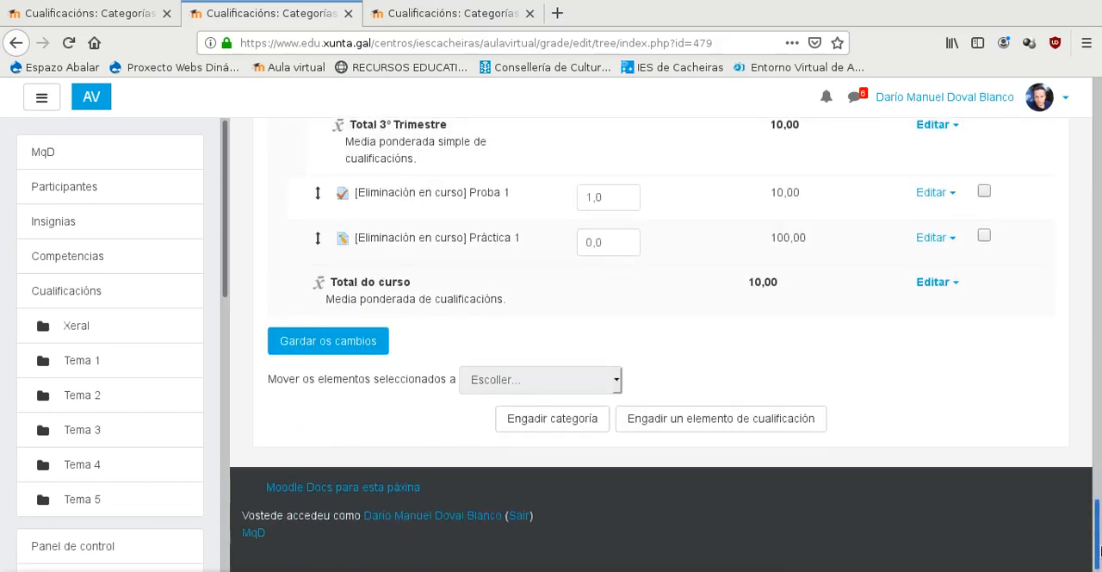
pyautogui.click(335, 342)
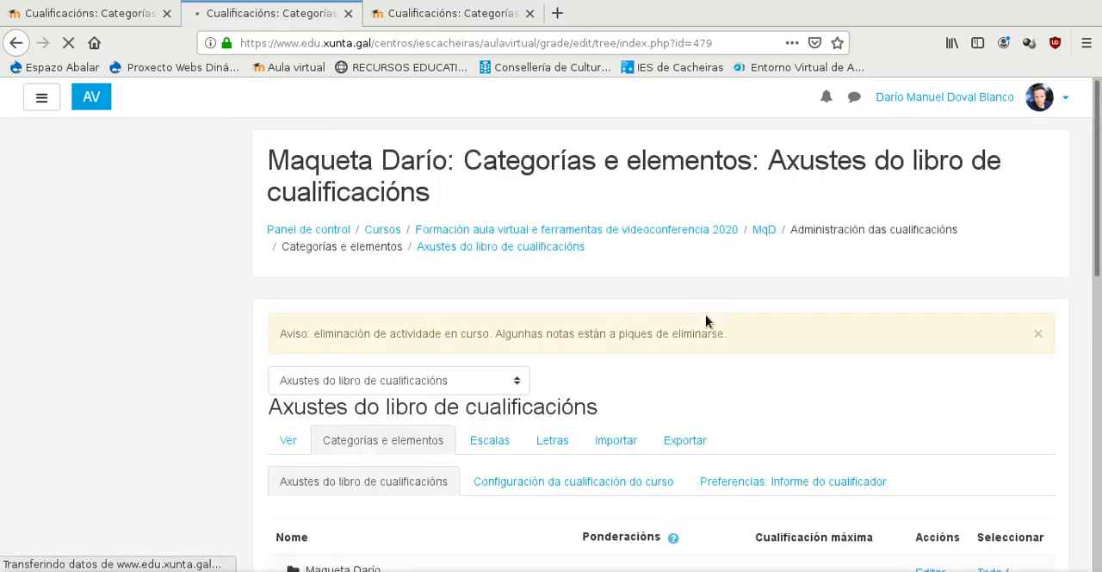
# - Review the saved category tree, examining the items, weights and totals of Parcial 1, Parcial 2 and the three trimesters
pyautogui.scroll(-3, 705, 316)
pyautogui.scroll(-3, 706, 320)
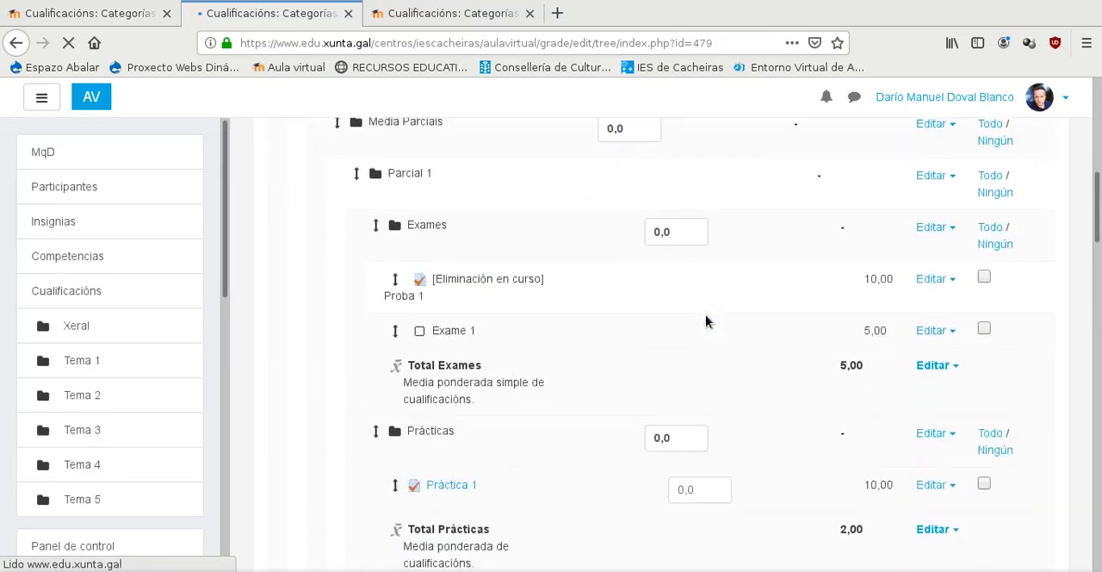
pyautogui.scroll(-3, 706, 321)
pyautogui.scroll(-10, 706, 320)
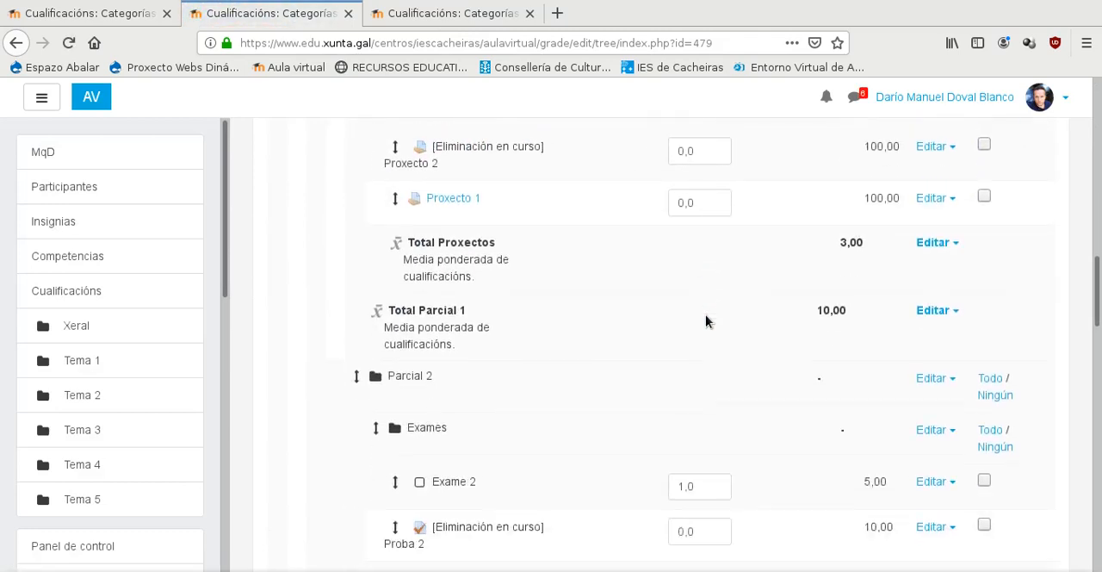
pyautogui.scroll(-9, 705, 320)
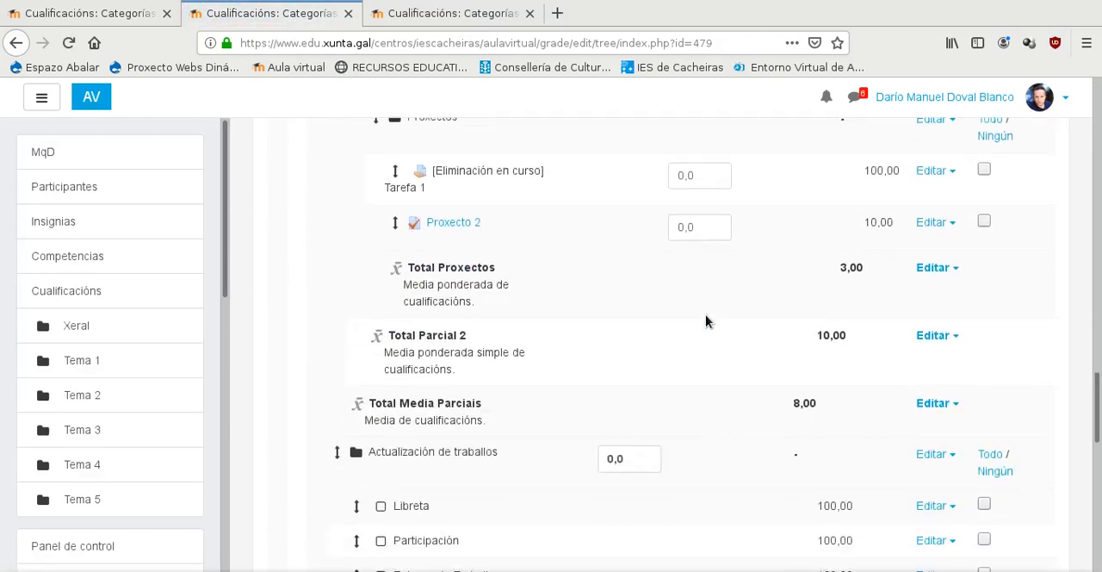
pyautogui.scroll(-3, 706, 321)
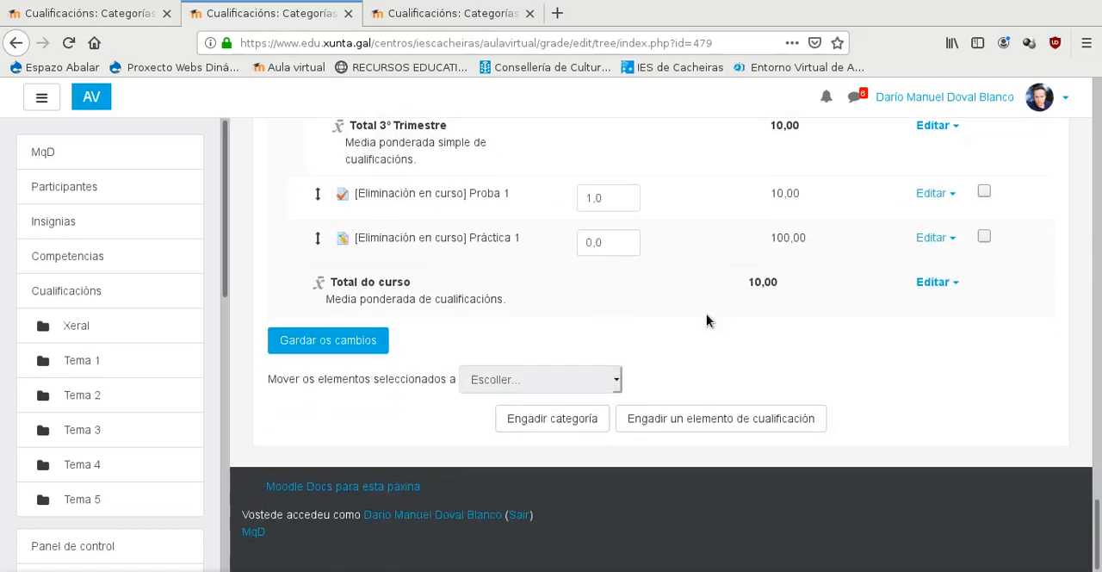
pyautogui.scroll(7, 487, 269)
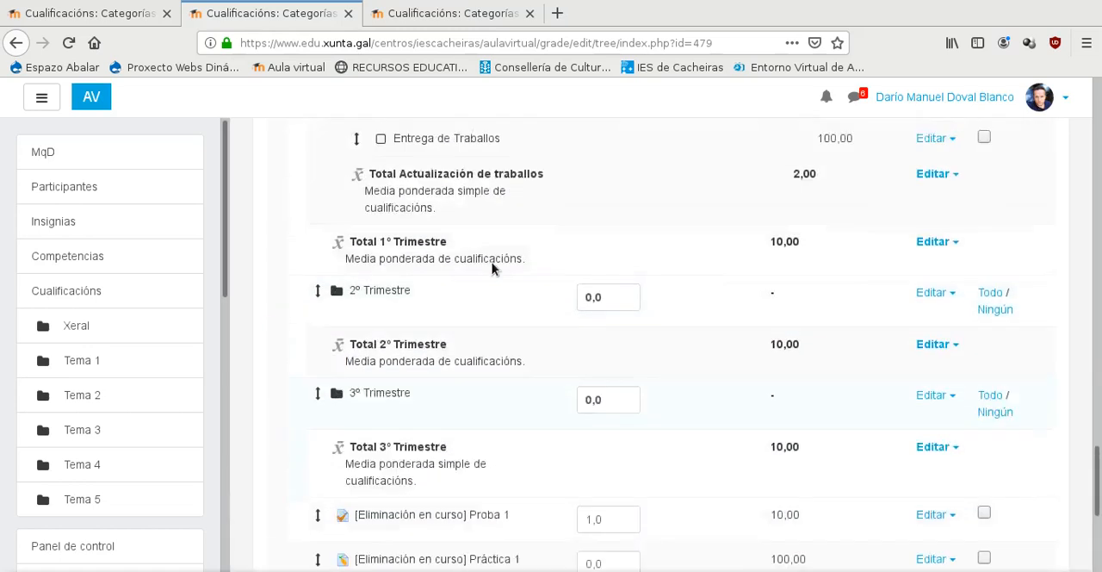
pyautogui.scroll(2, 507, 317)
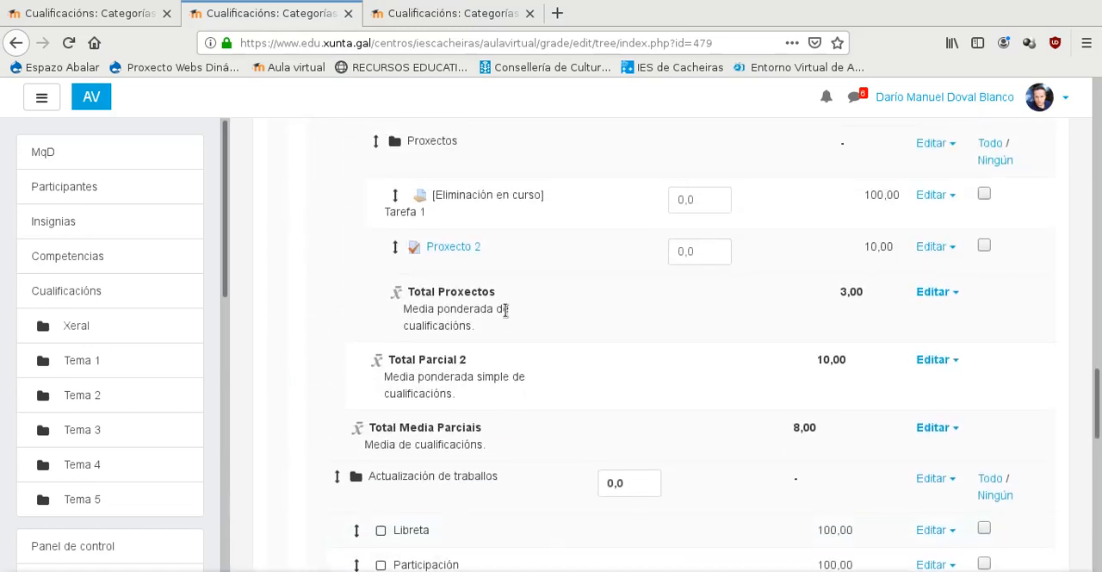
pyautogui.scroll(6, 507, 315)
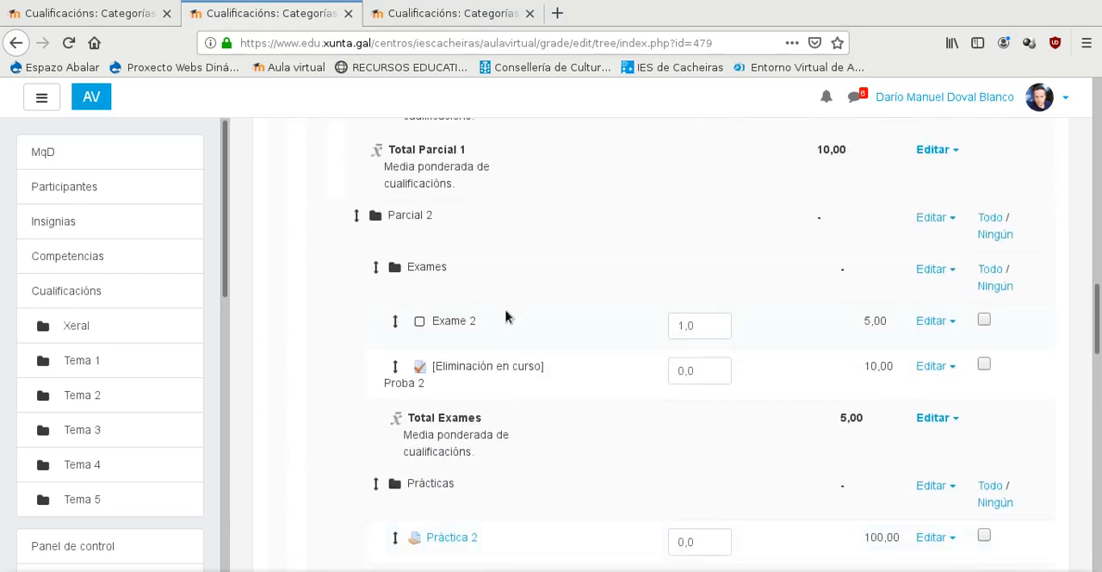
pyautogui.scroll(3, 517, 327)
pyautogui.scroll(2, 528, 345)
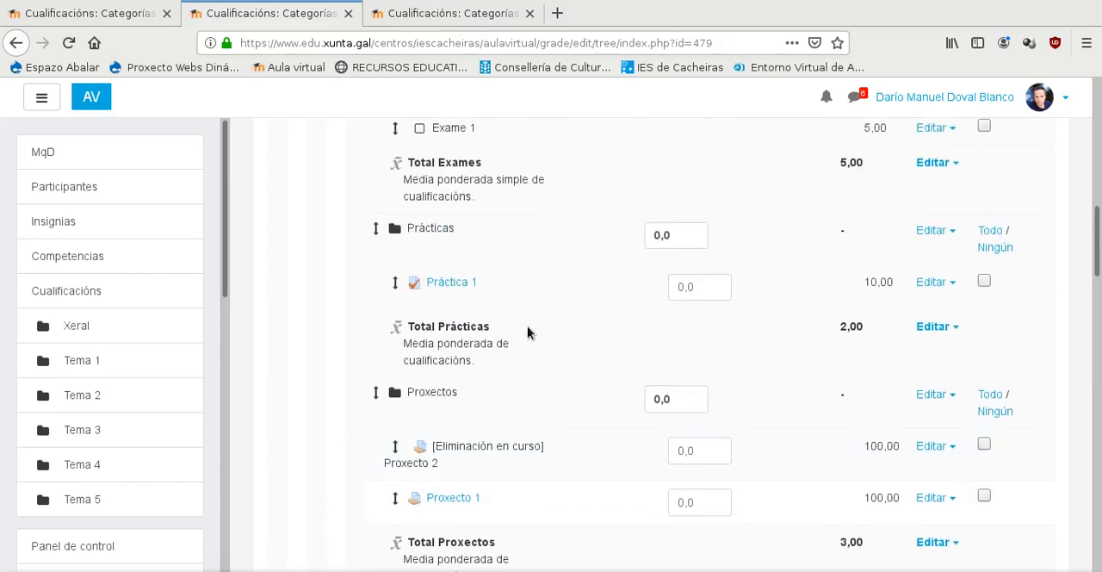
pyautogui.scroll(2, 504, 248)
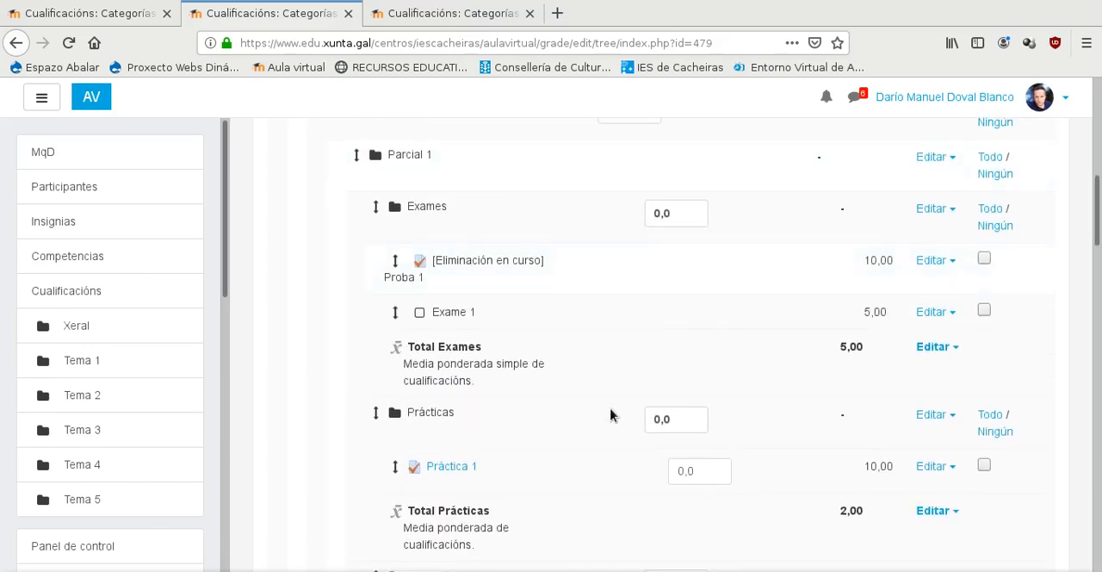
pyautogui.scroll(-8, 609, 415)
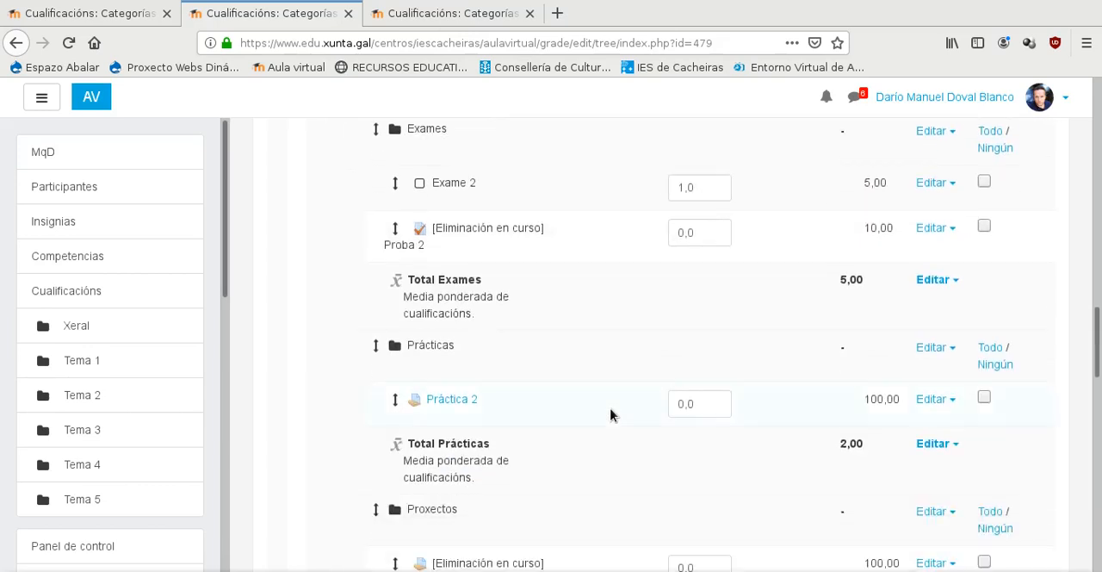
pyautogui.scroll(-3, 610, 416)
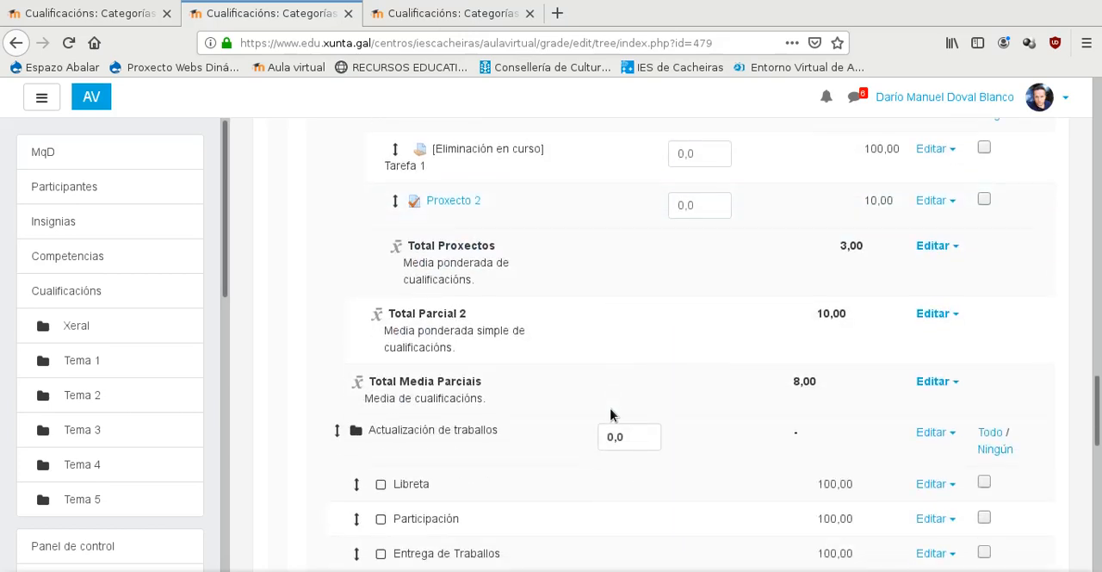
# - Open the grader report and examine its grade columns across to the 1º, 2º and 3º Trimestre totals
pyautogui.scroll(20, 600, 411)
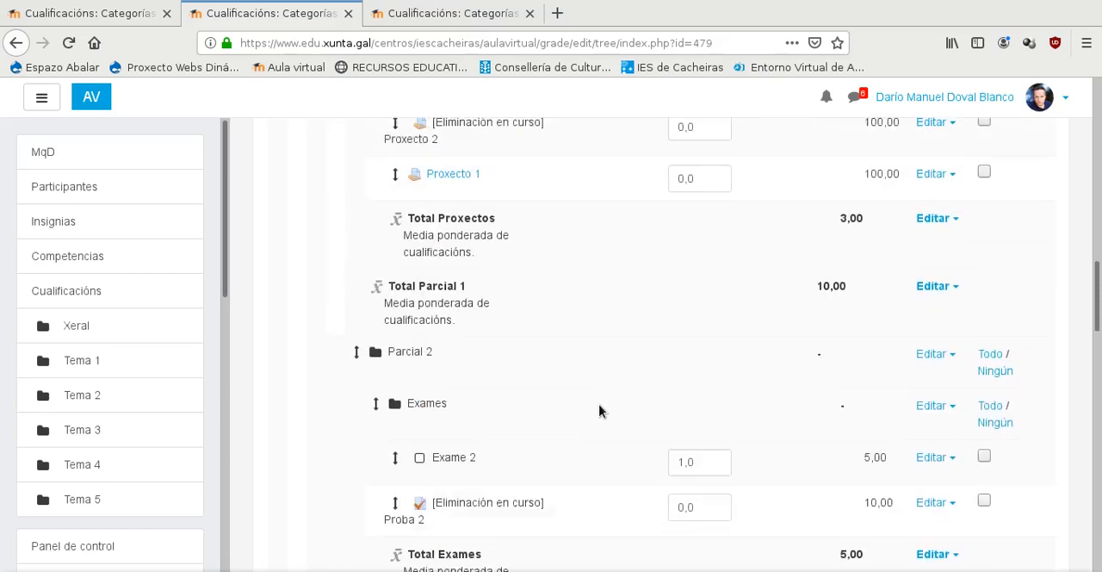
pyautogui.scroll(4, 600, 411)
pyautogui.scroll(-4, 561, 405)
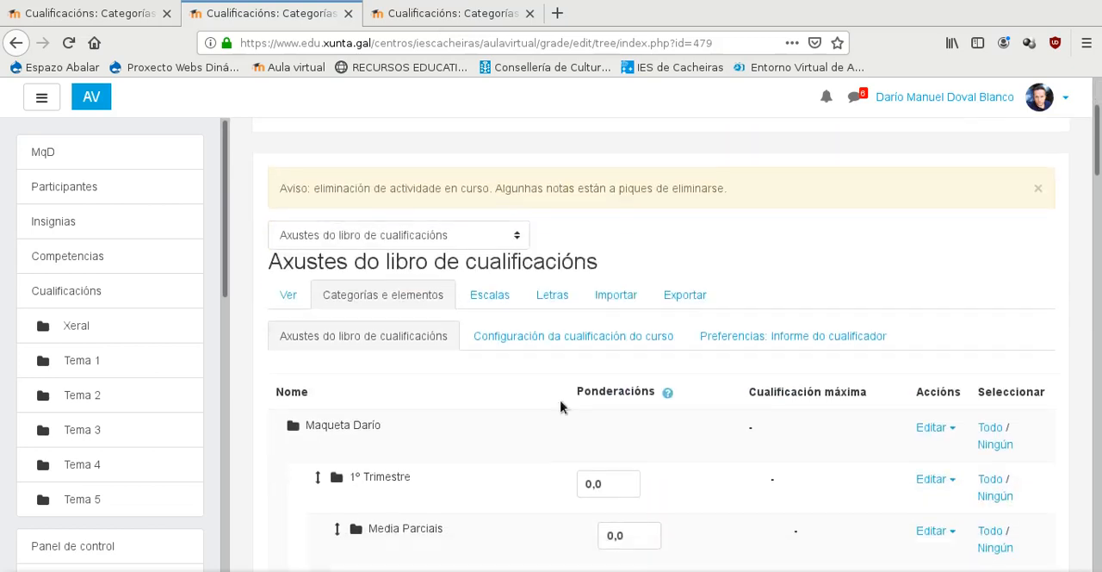
pyautogui.click(280, 257)
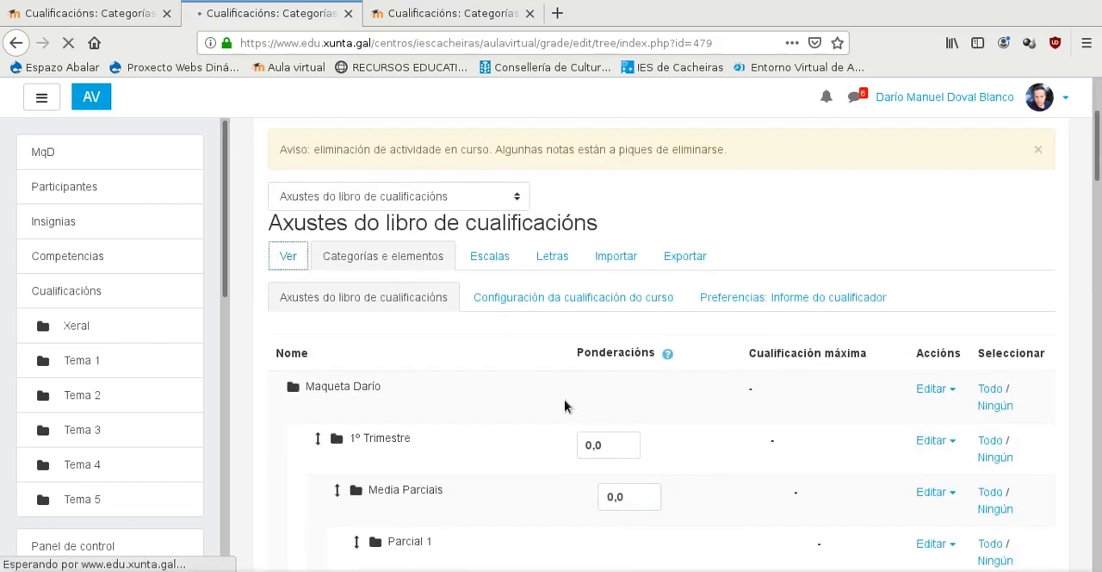
pyautogui.scroll(-5, 565, 408)
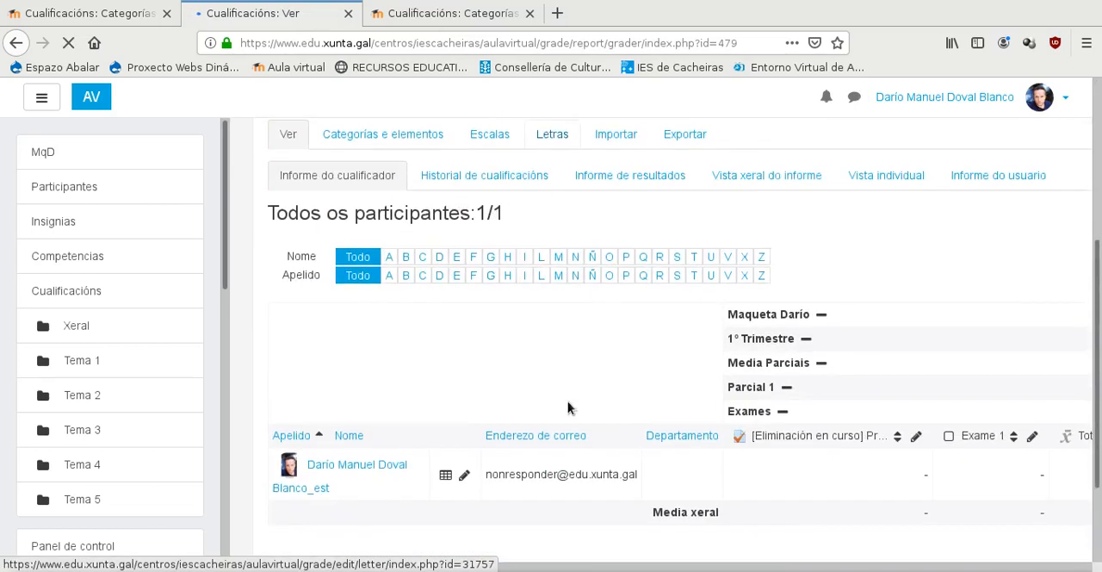
pyautogui.scroll(-3, 568, 408)
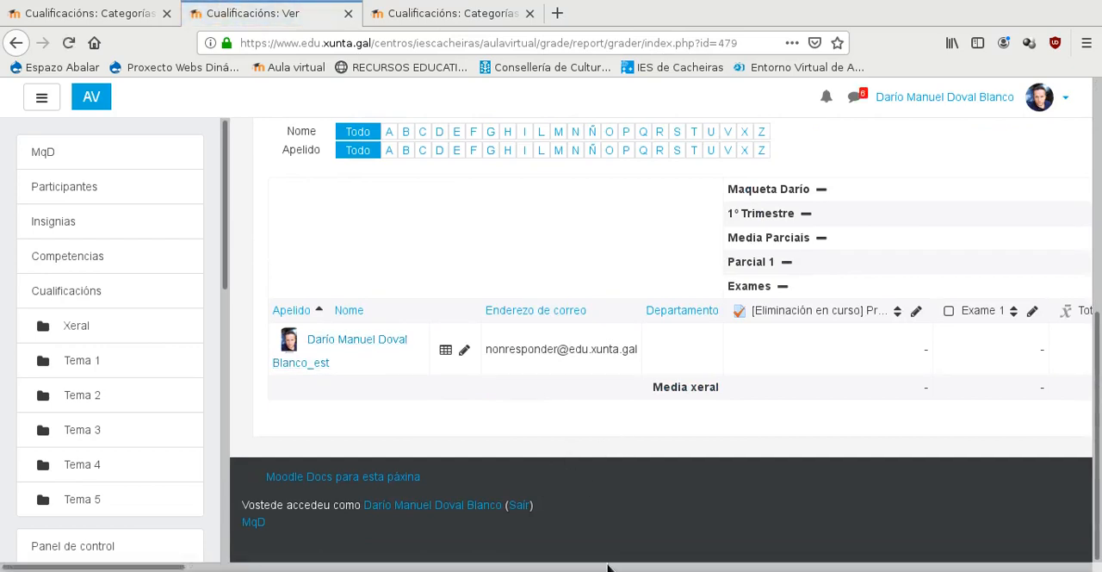
pyautogui.moveTo(155, 568); pyautogui.dragTo(716, 568)
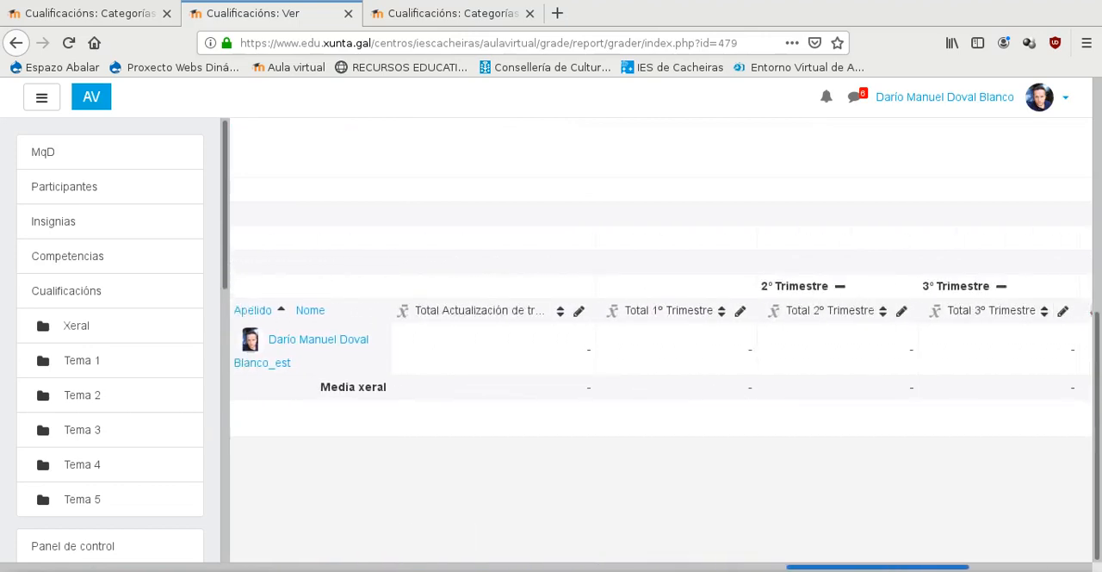